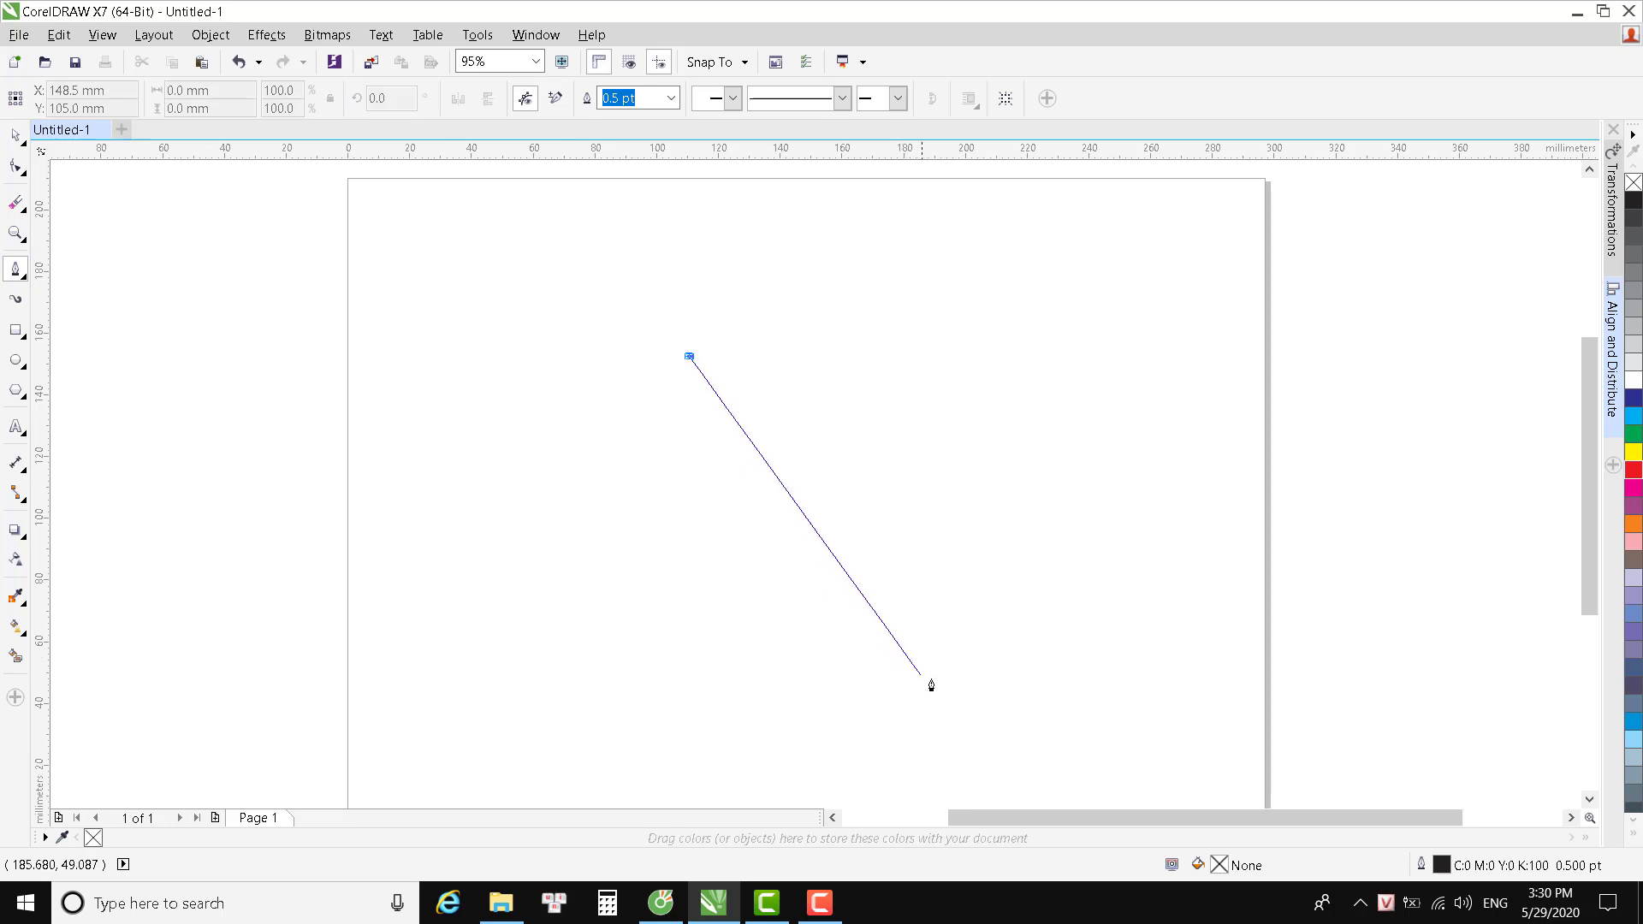
Draw a closed two-node diagonal path about 85 mm wide and 106 mm high, and convert its straight segments to curves.
left_click(950, 689)
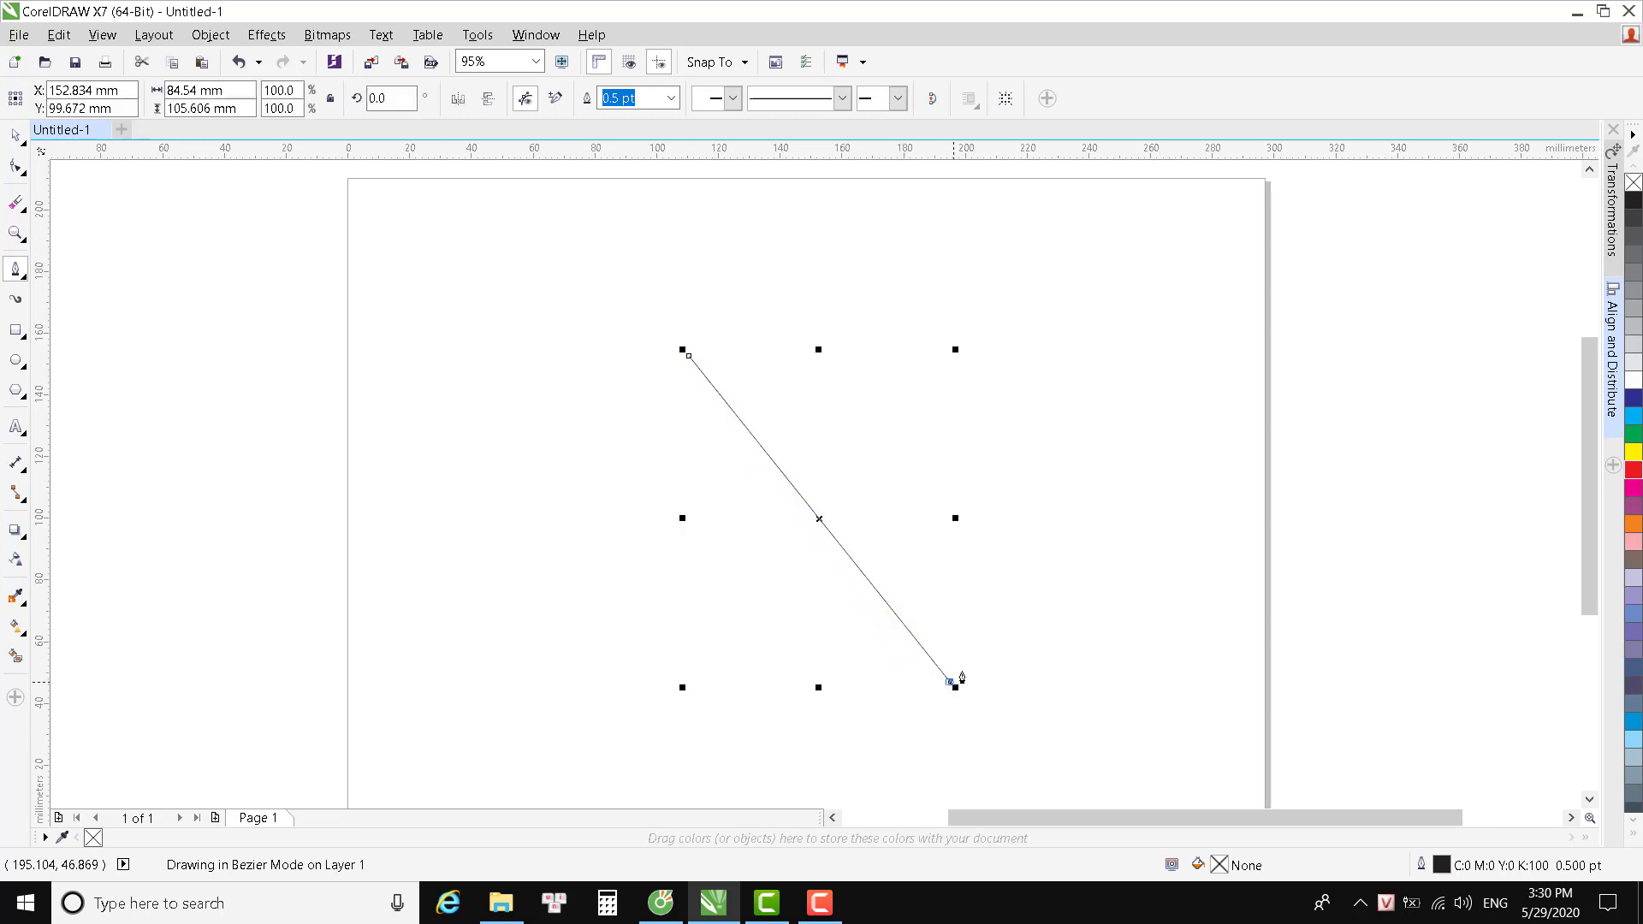
left_click(690, 356)
left_click(18, 167)
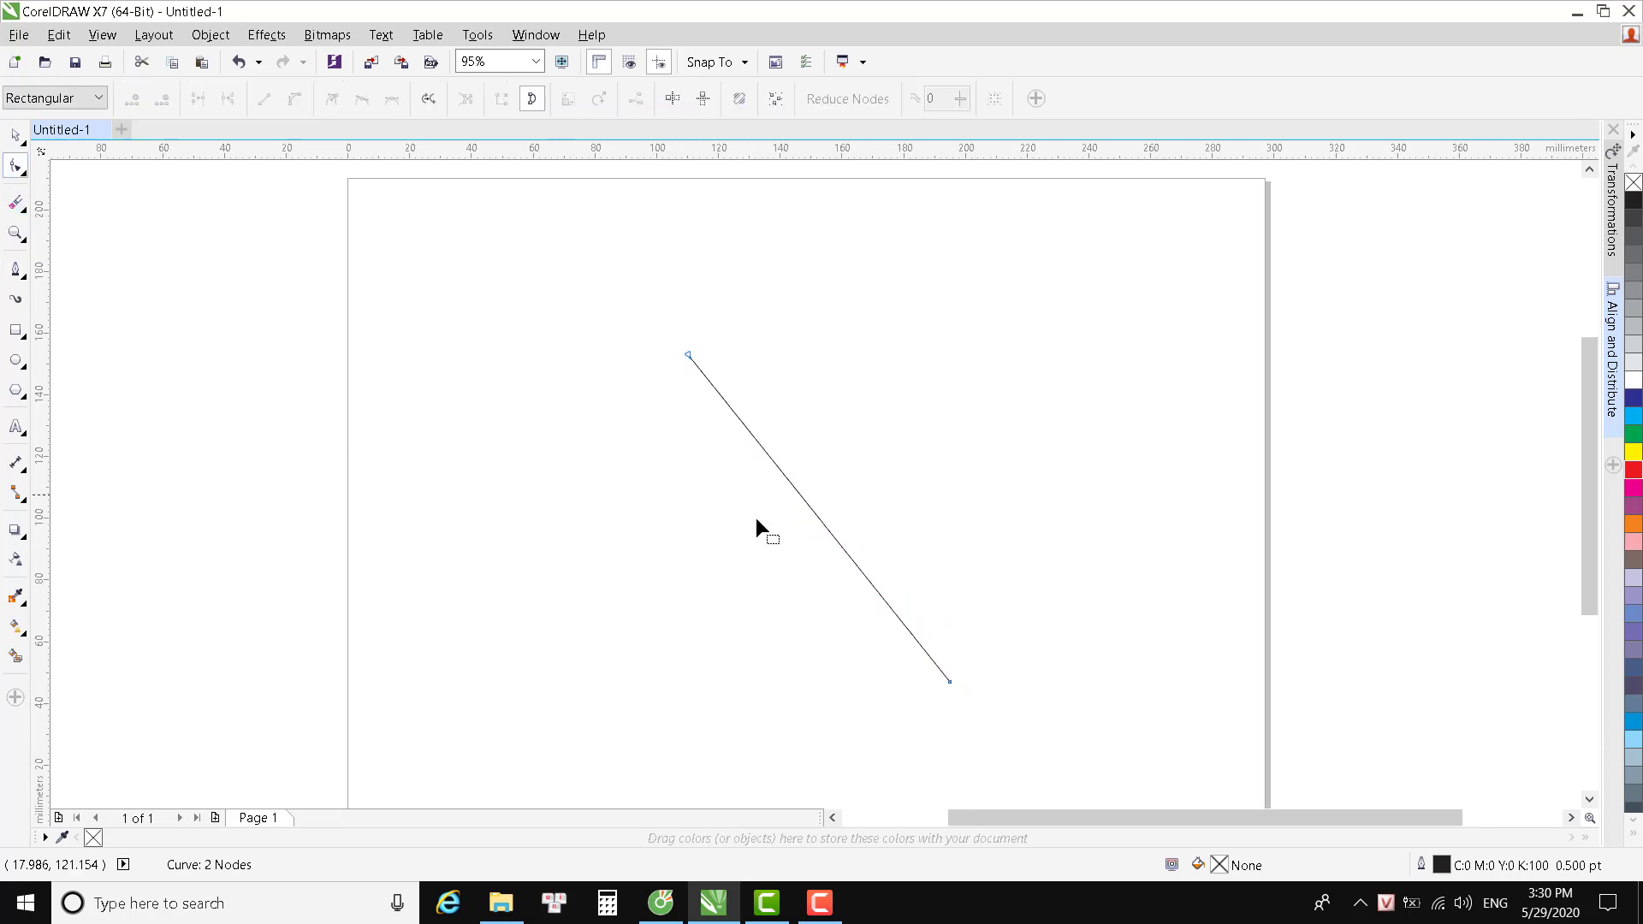
left_click(805, 502)
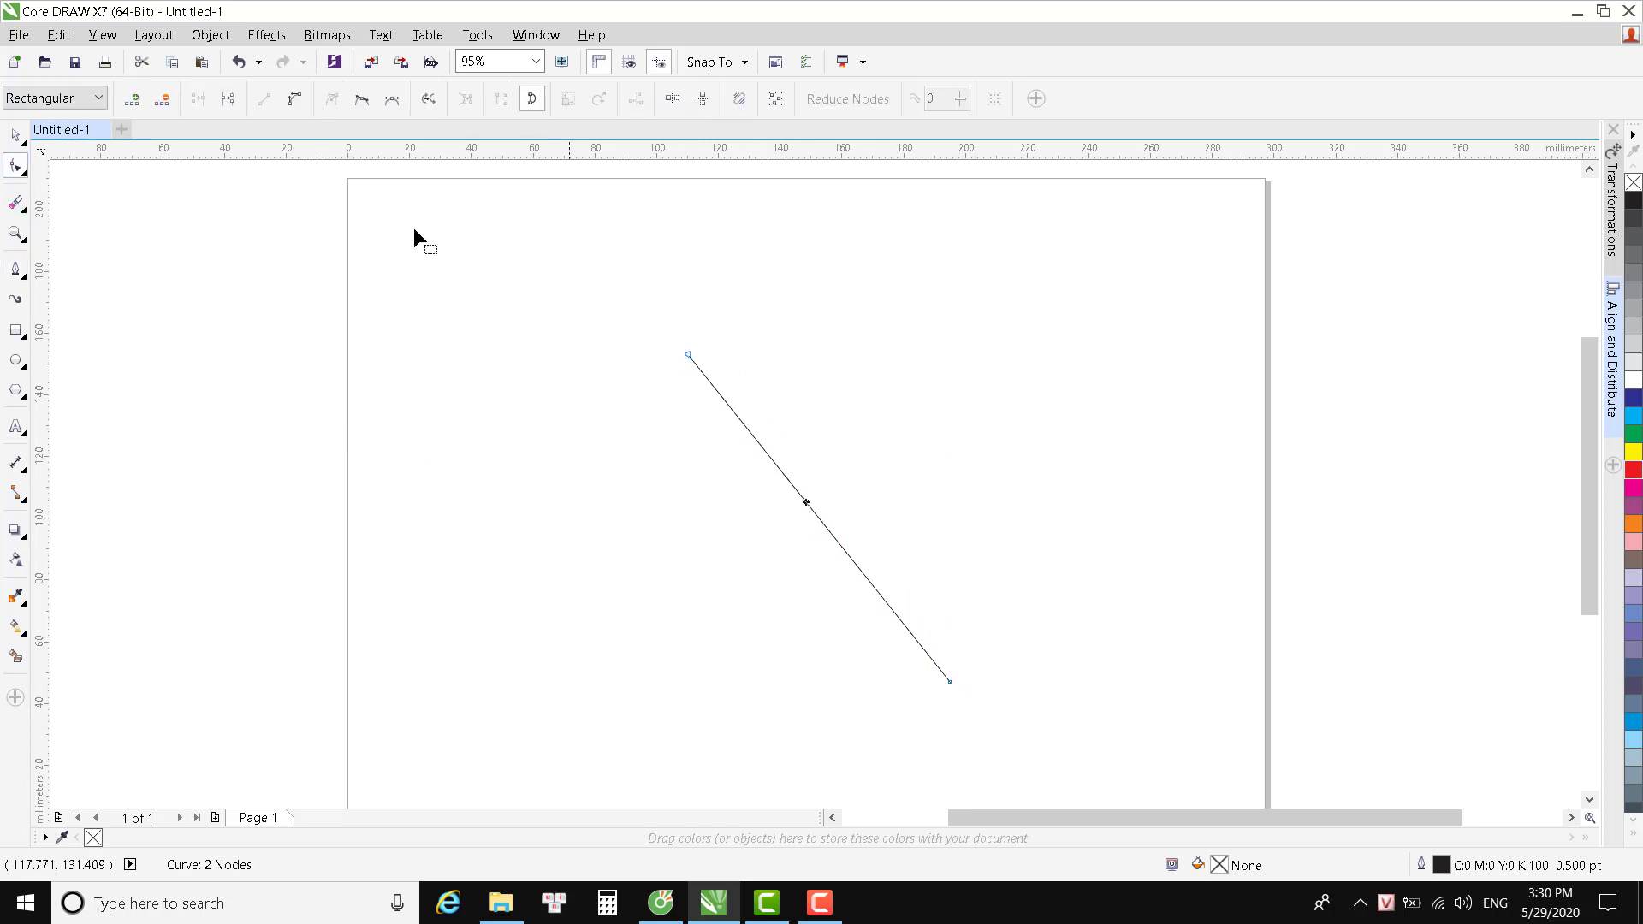
left_click(297, 100)
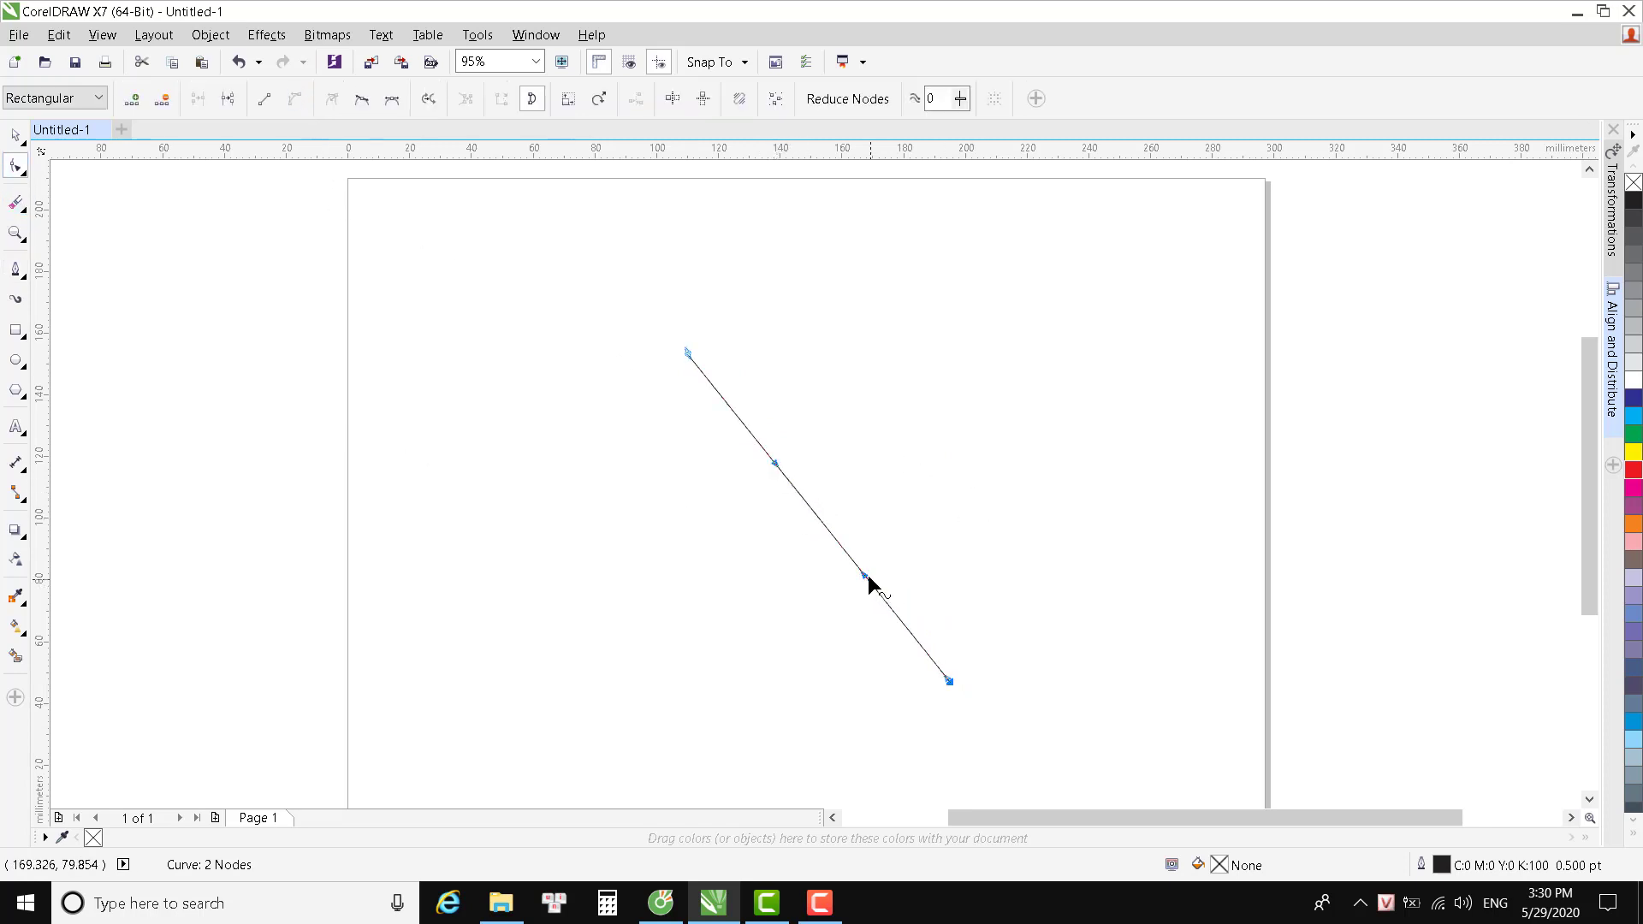
Bend the first segment of the path into an S-curve by pulling its control handles outward to opposite sides.
left_click_drag(865, 579, 973, 524)
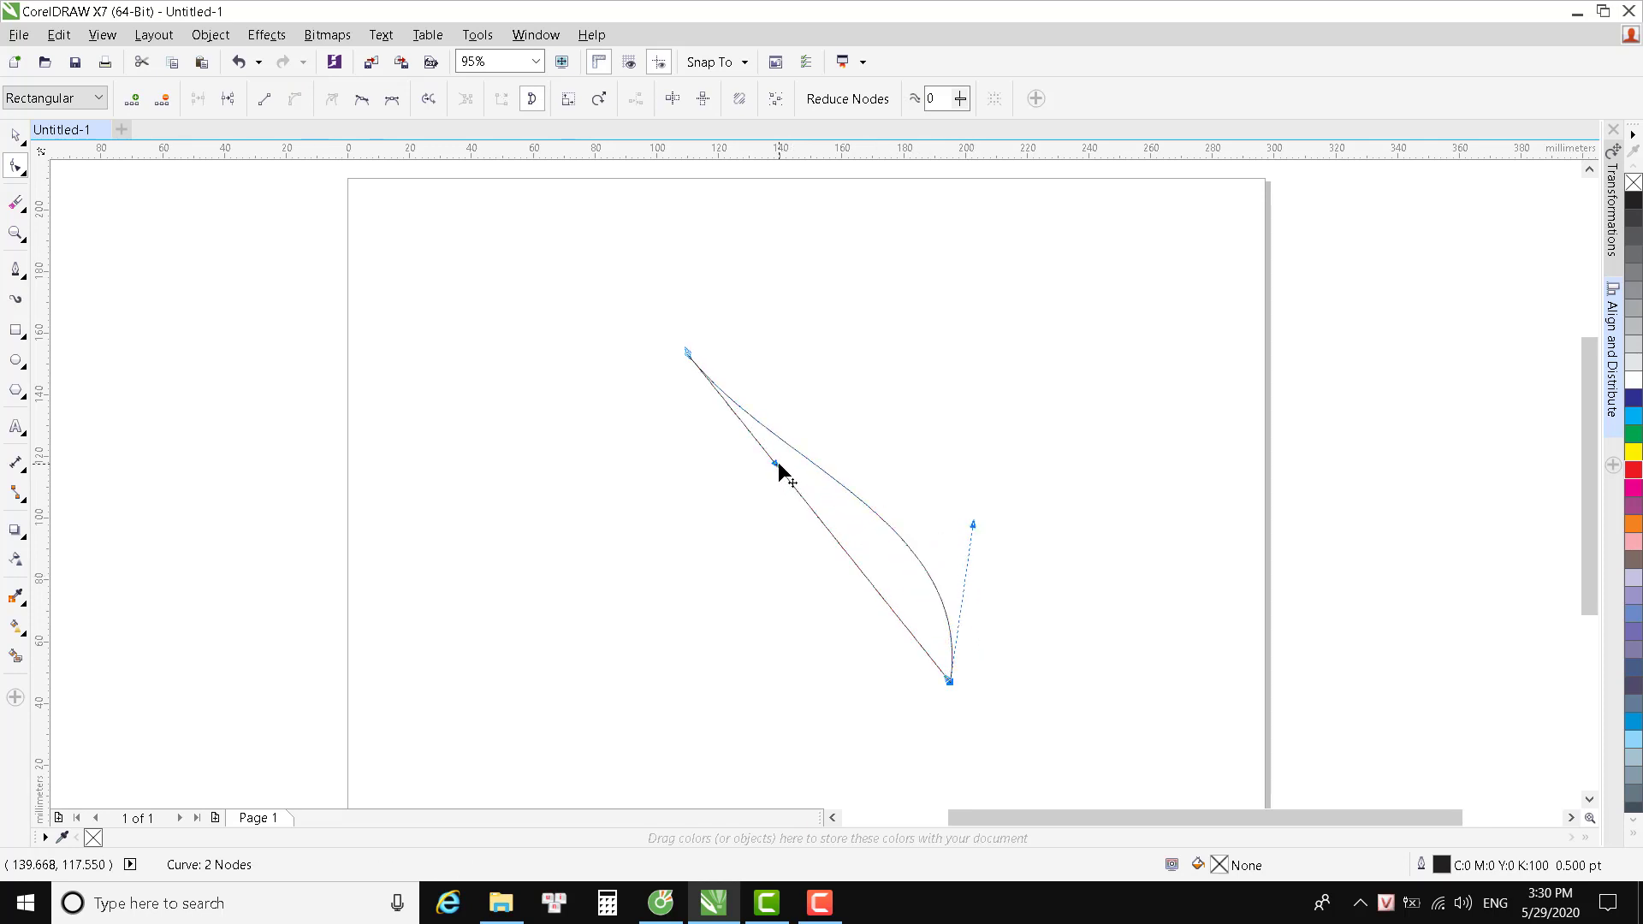
left_click_drag(776, 463, 588, 566)
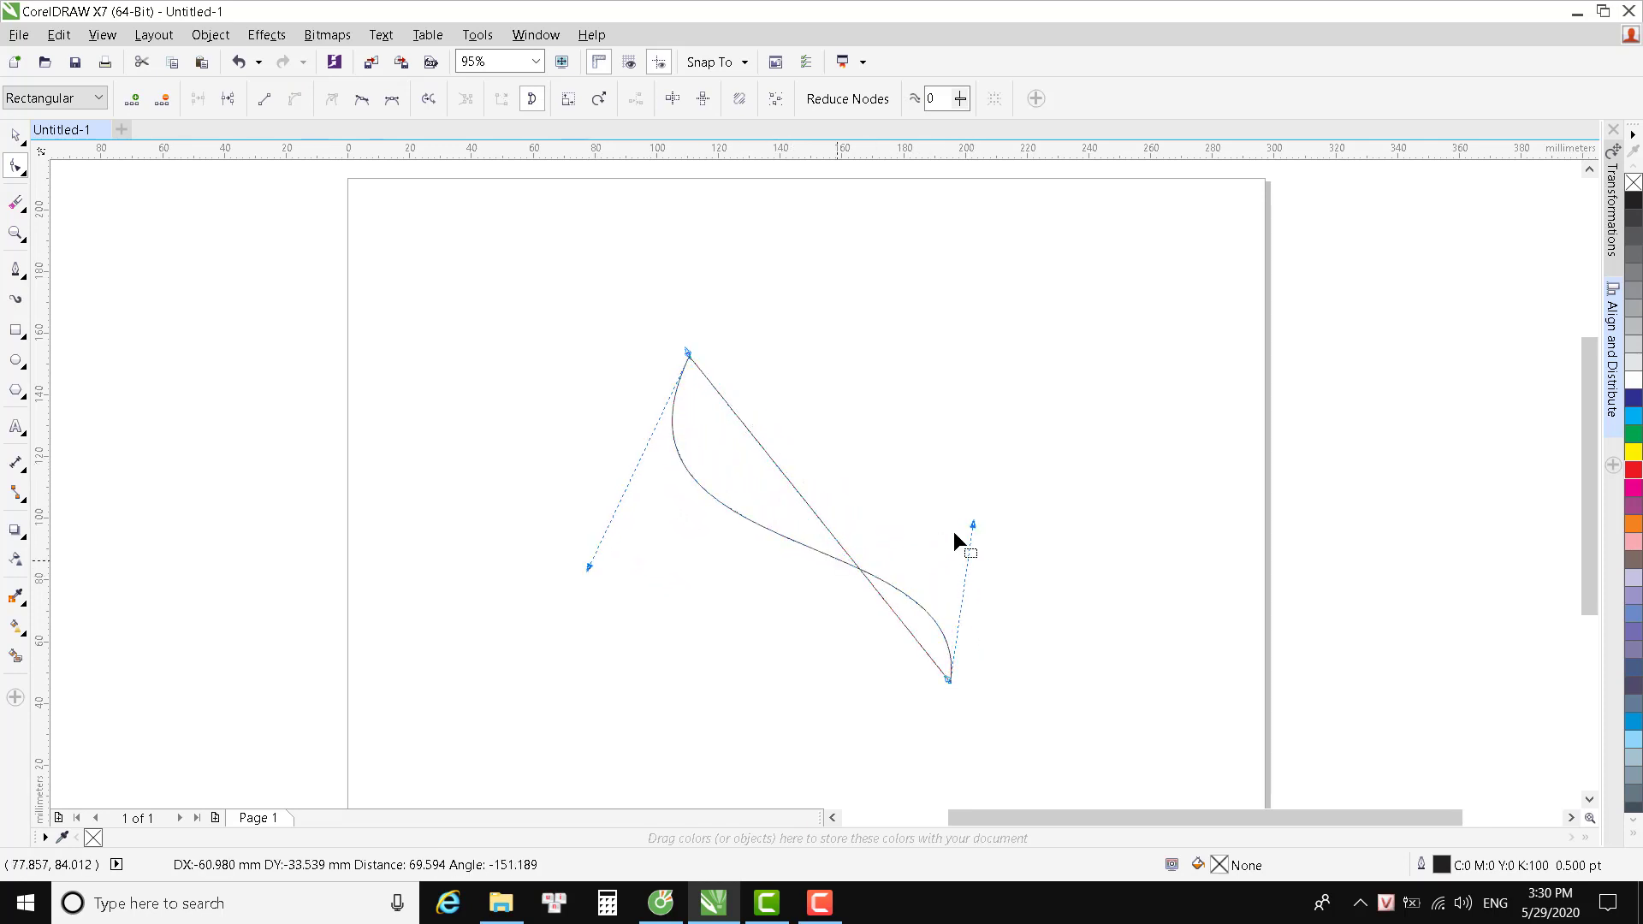
left_click_drag(973, 524, 1034, 469)
Pull the remaining straight segment into a second S-curve that runs alongside the first one.
left_click(773, 463)
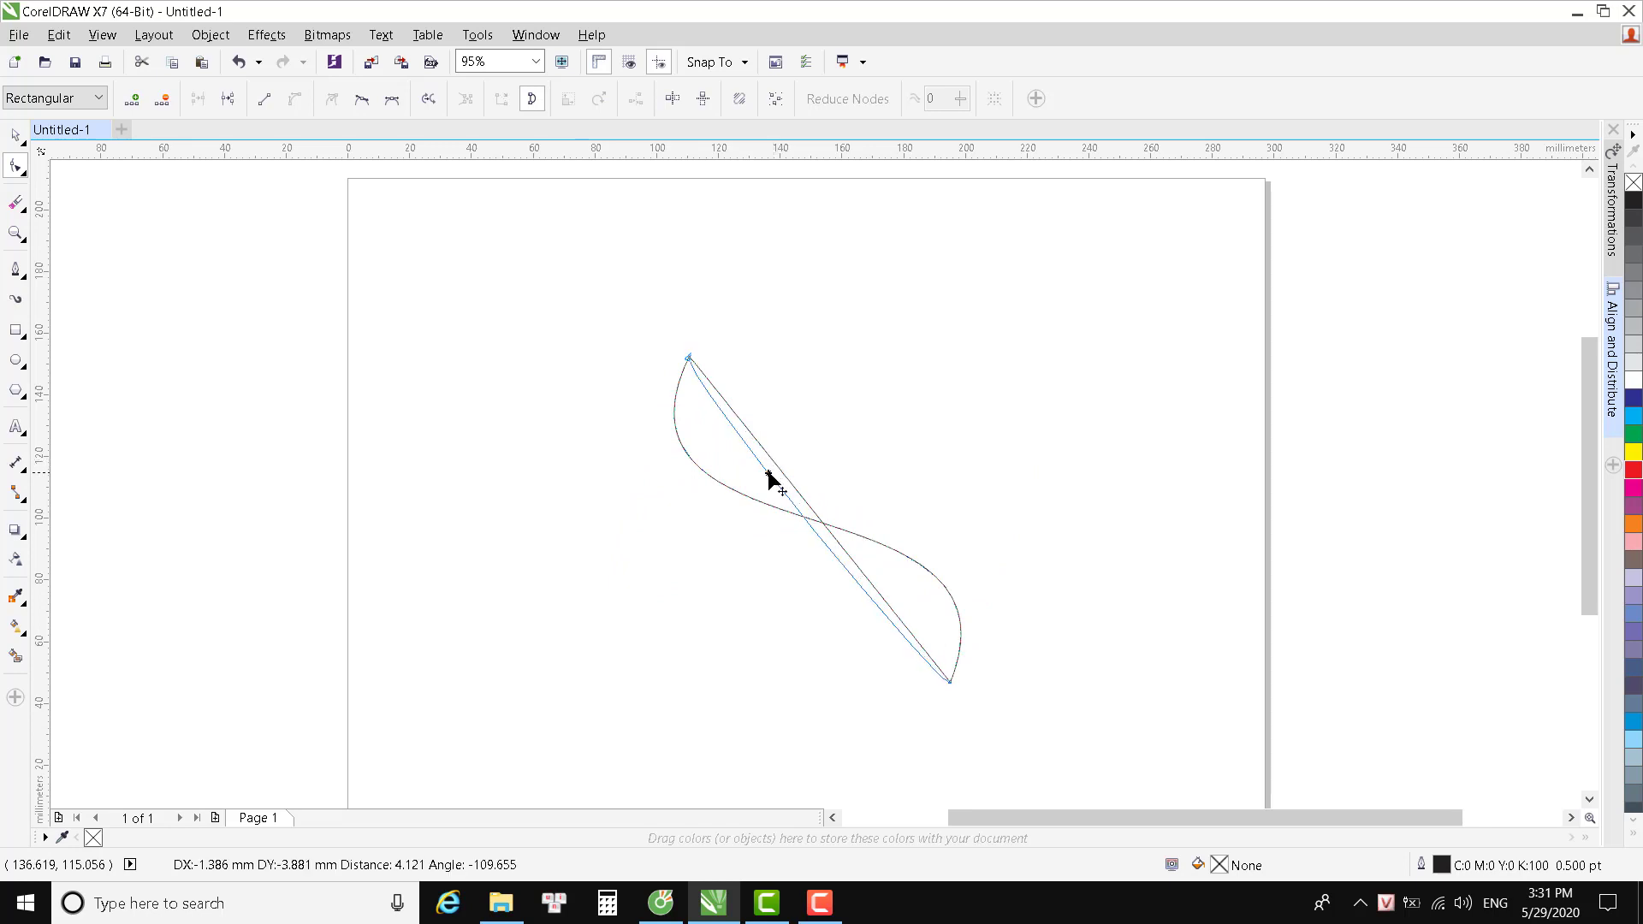
left_click_drag(767, 472, 768, 472)
left_click(689, 357)
left_click_drag(683, 374, 515, 502)
left_click_drag(947, 695, 933, 547)
Fine-tune the control handles at both end nodes to form a smooth S-shaped ribbon about 112 mm wide.
left_click_drag(591, 570, 640, 606)
left_click_drag(515, 506, 494, 600)
left_click_drag(1035, 475, 1067, 402)
left_click_drag(494, 602, 460, 643)
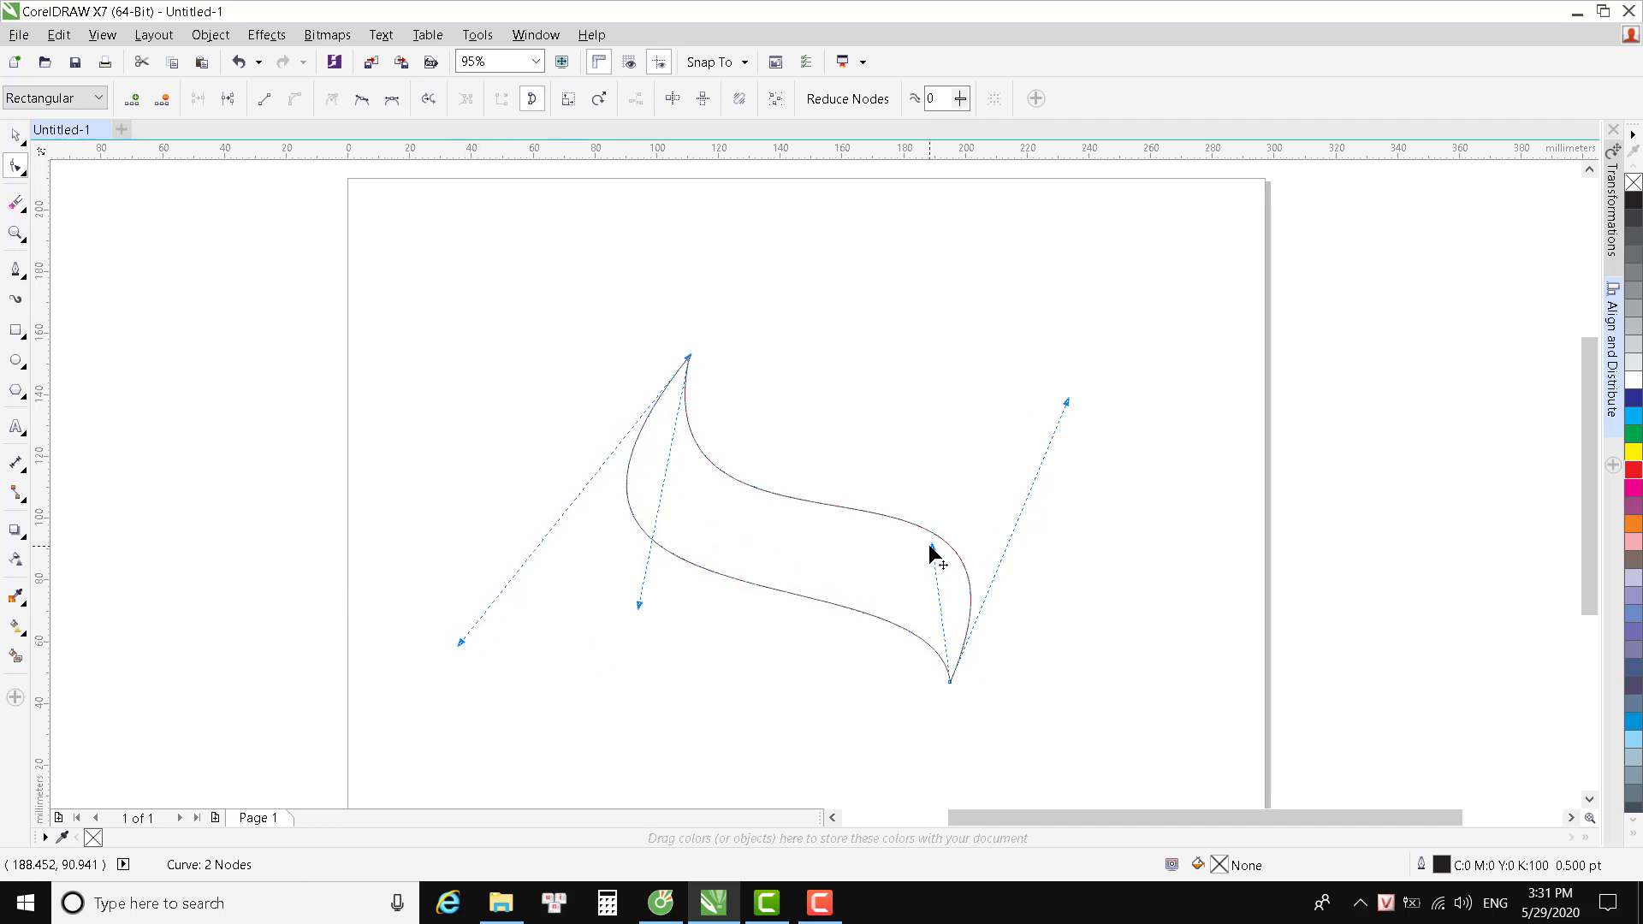
left_click_drag(931, 547, 939, 522)
mouse_move(639, 605)
left_mouse_down()
mouse_move(634, 619)
mouse_move(630, 594)
left_mouse_up()
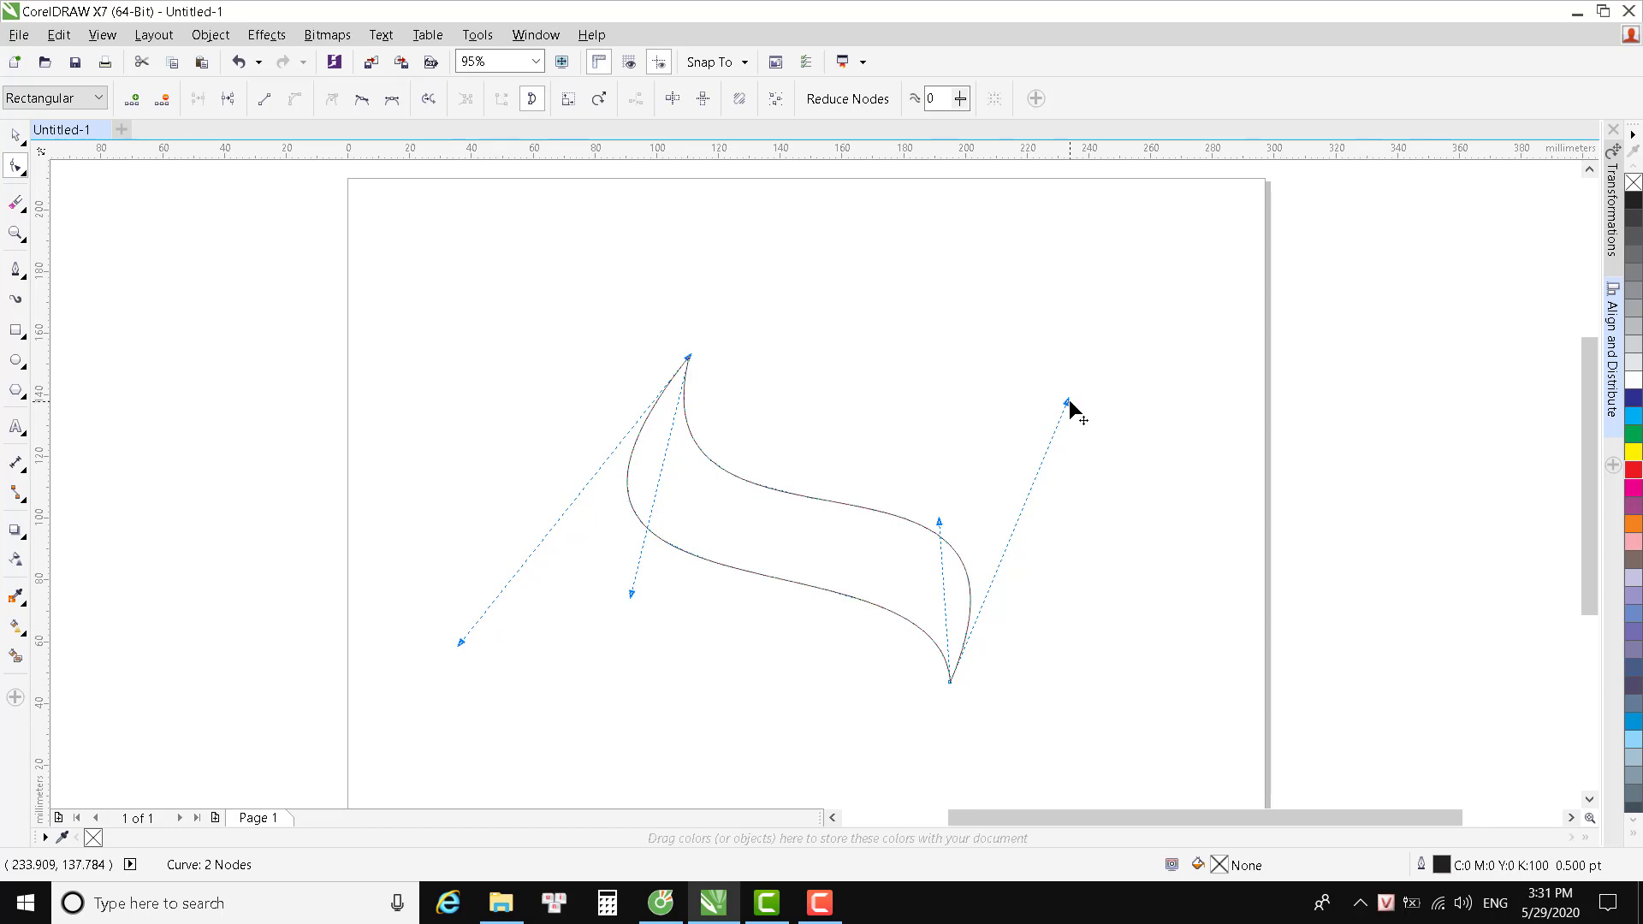
left_click_drag(1068, 401, 1073, 398)
left_click_drag(630, 594, 630, 594)
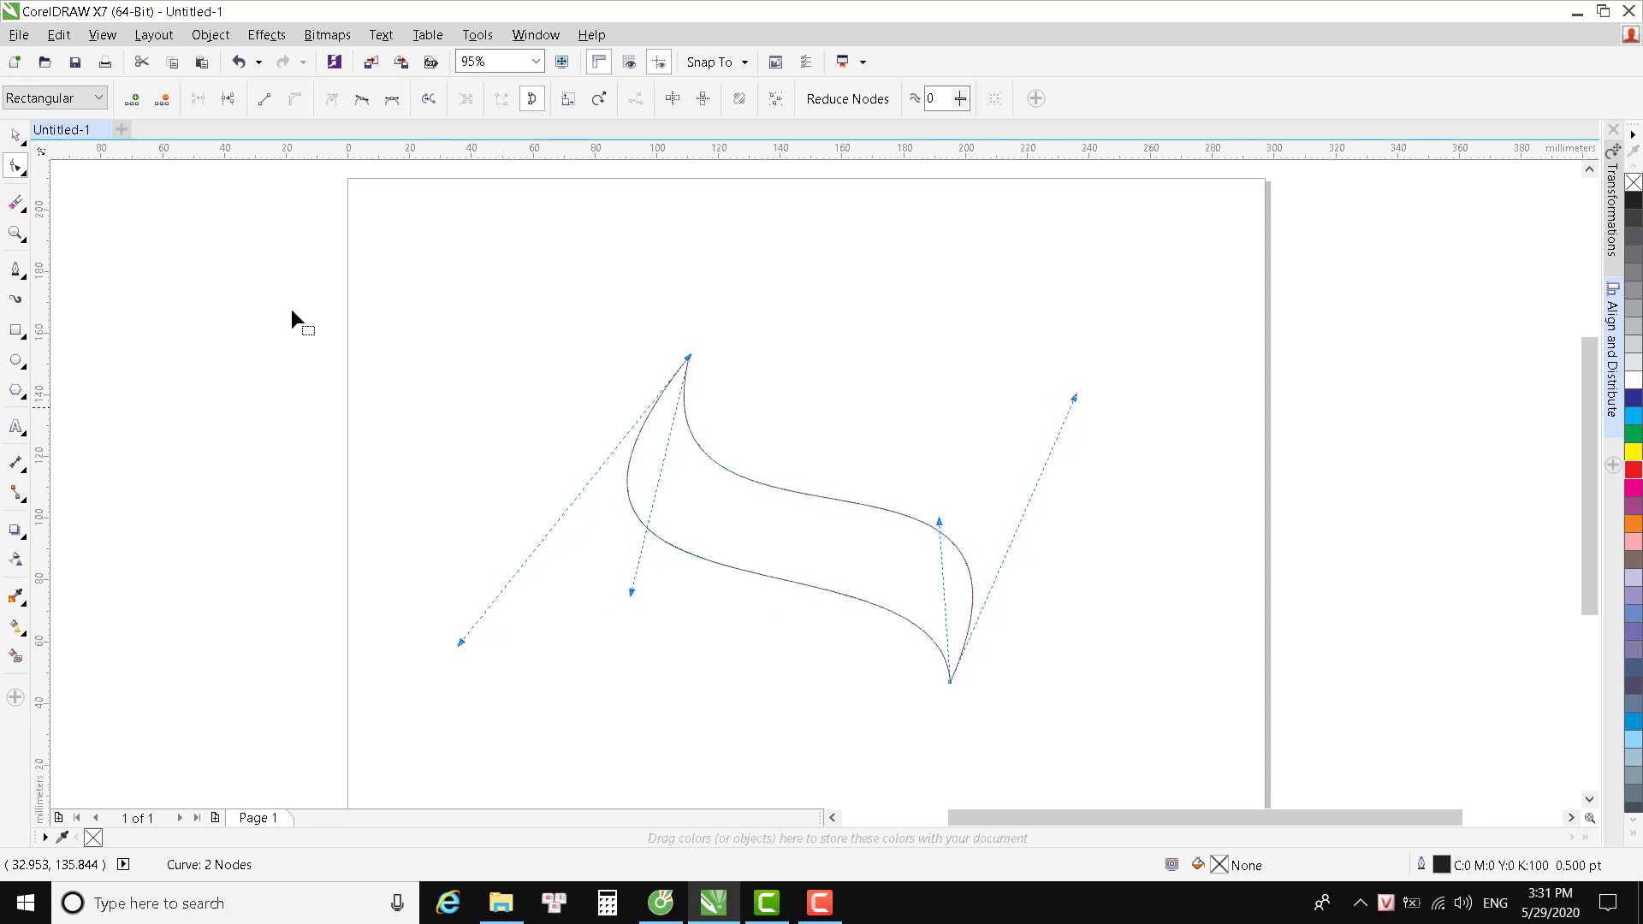
Copy the ribbon shape and paste the duplicate in place on top of it.
left_click(15, 135)
left_click(551, 208)
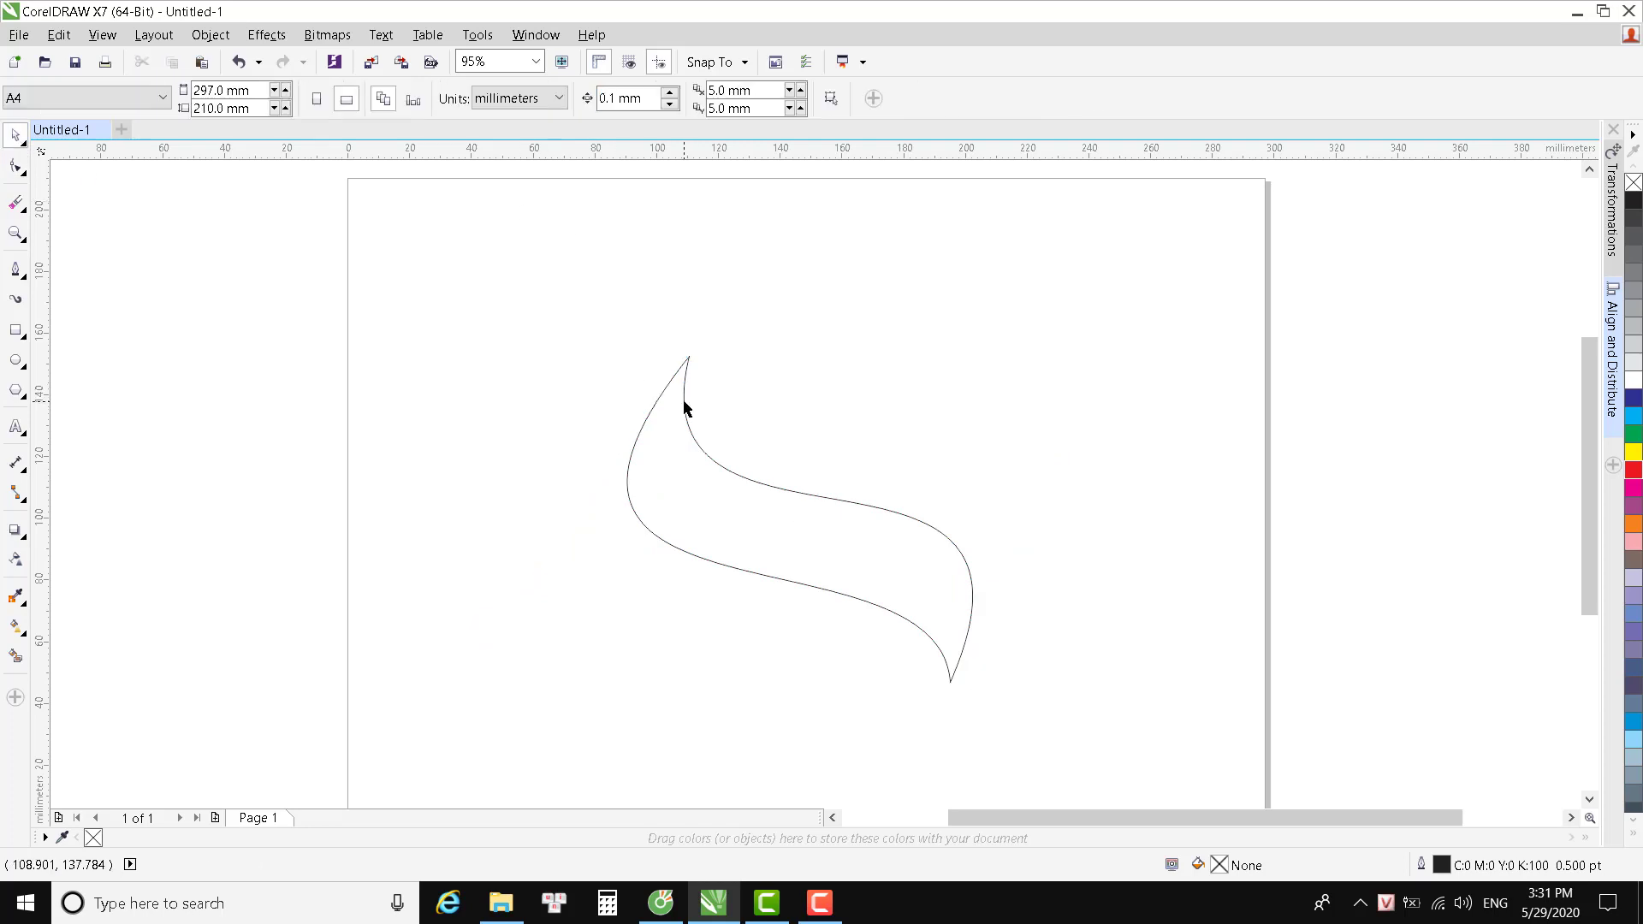
left_click(685, 407)
right_click(682, 398)
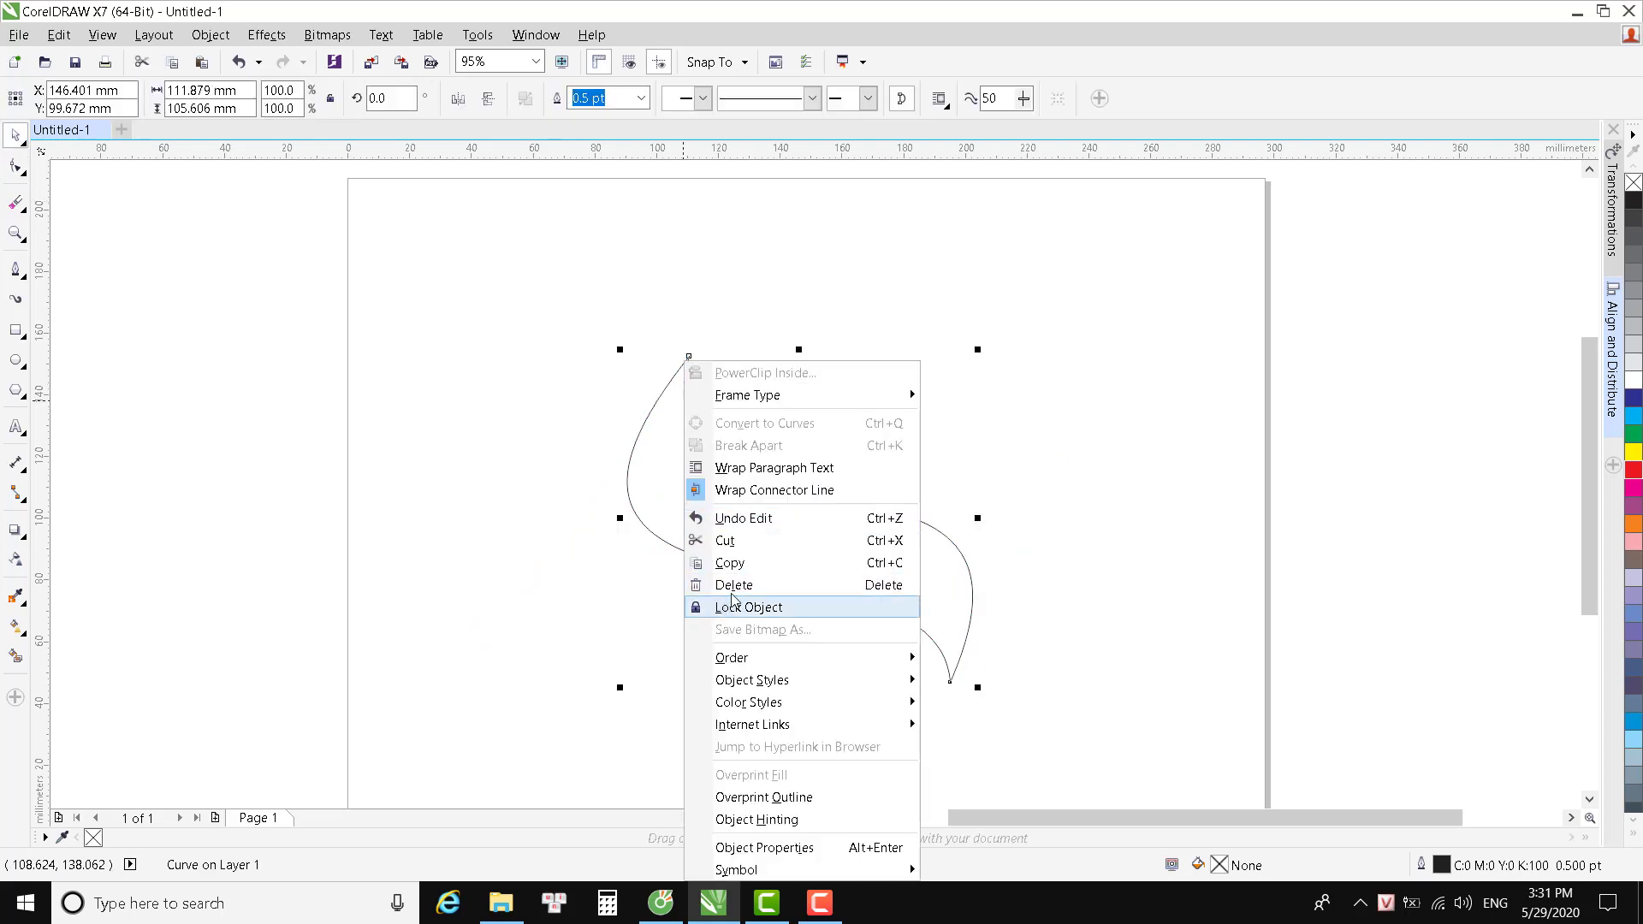
left_click(778, 563)
left_click(839, 462)
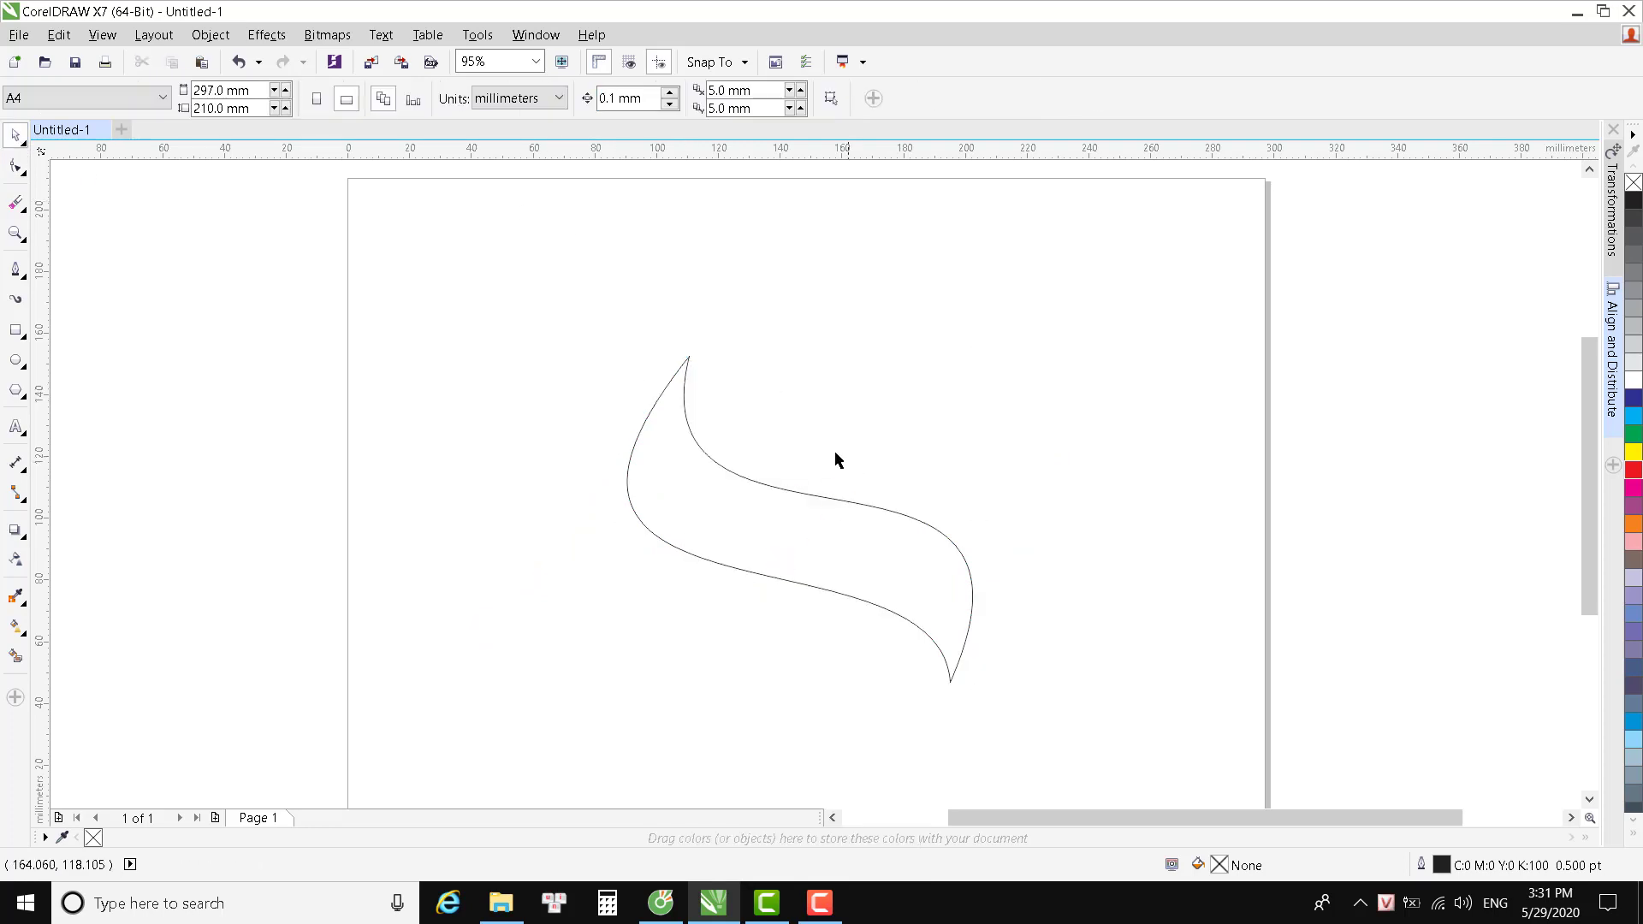
right_click(836, 460)
left_click(858, 573)
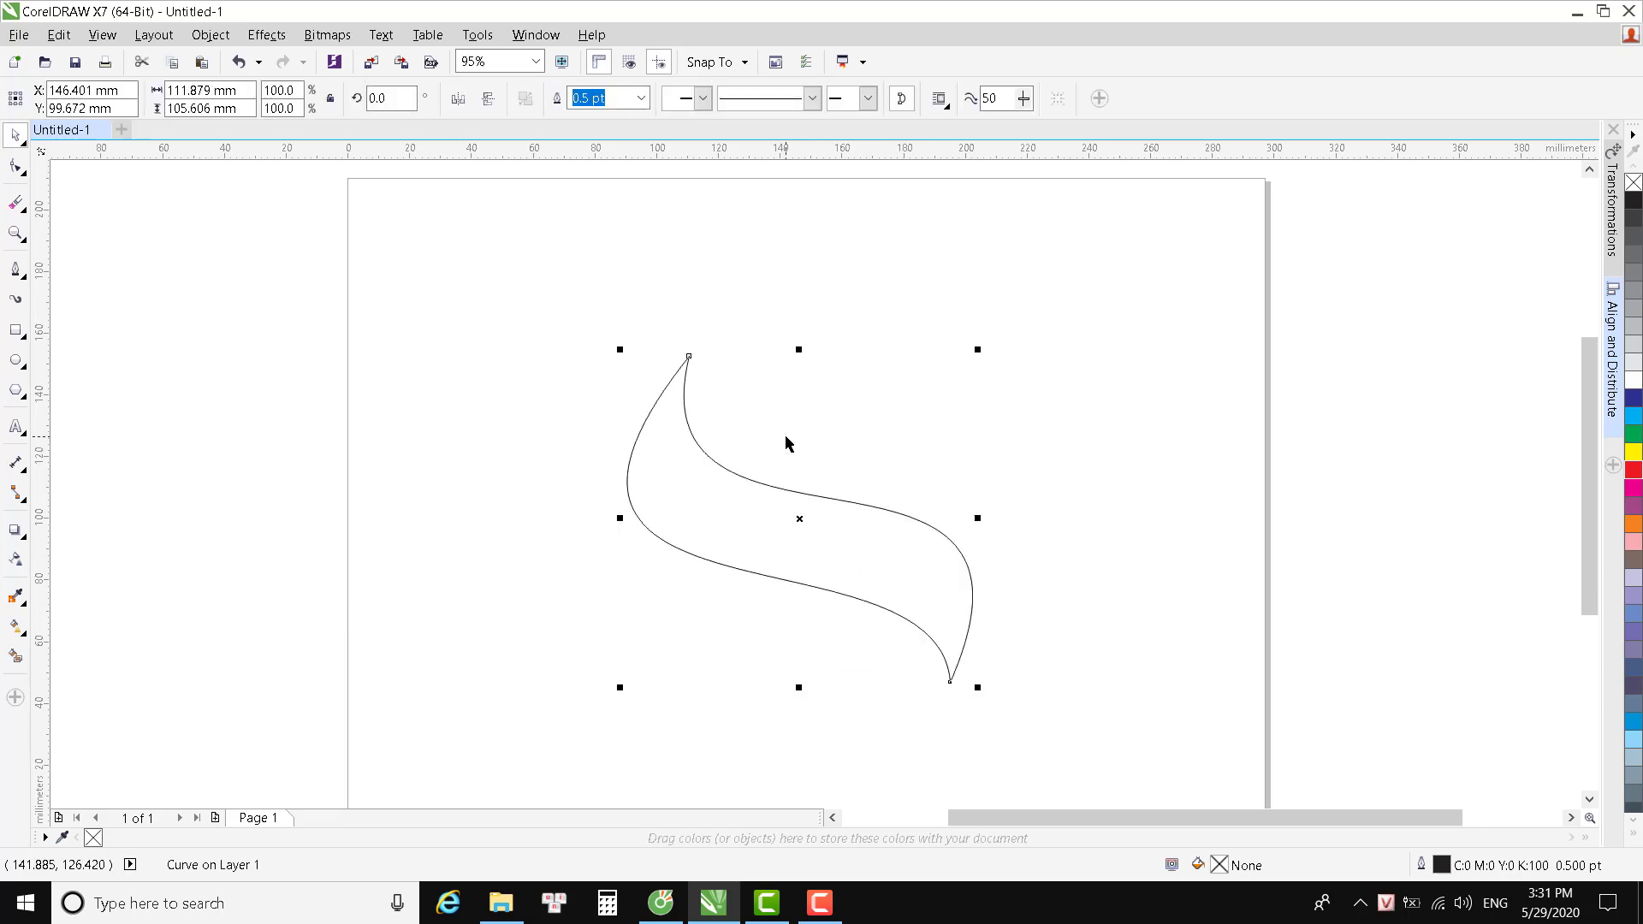
Reshape the upper edge of the pasted ribbon inward so that it runs midway through the original, keeping both tips aligned.
left_click(25, 175)
left_click(690, 356)
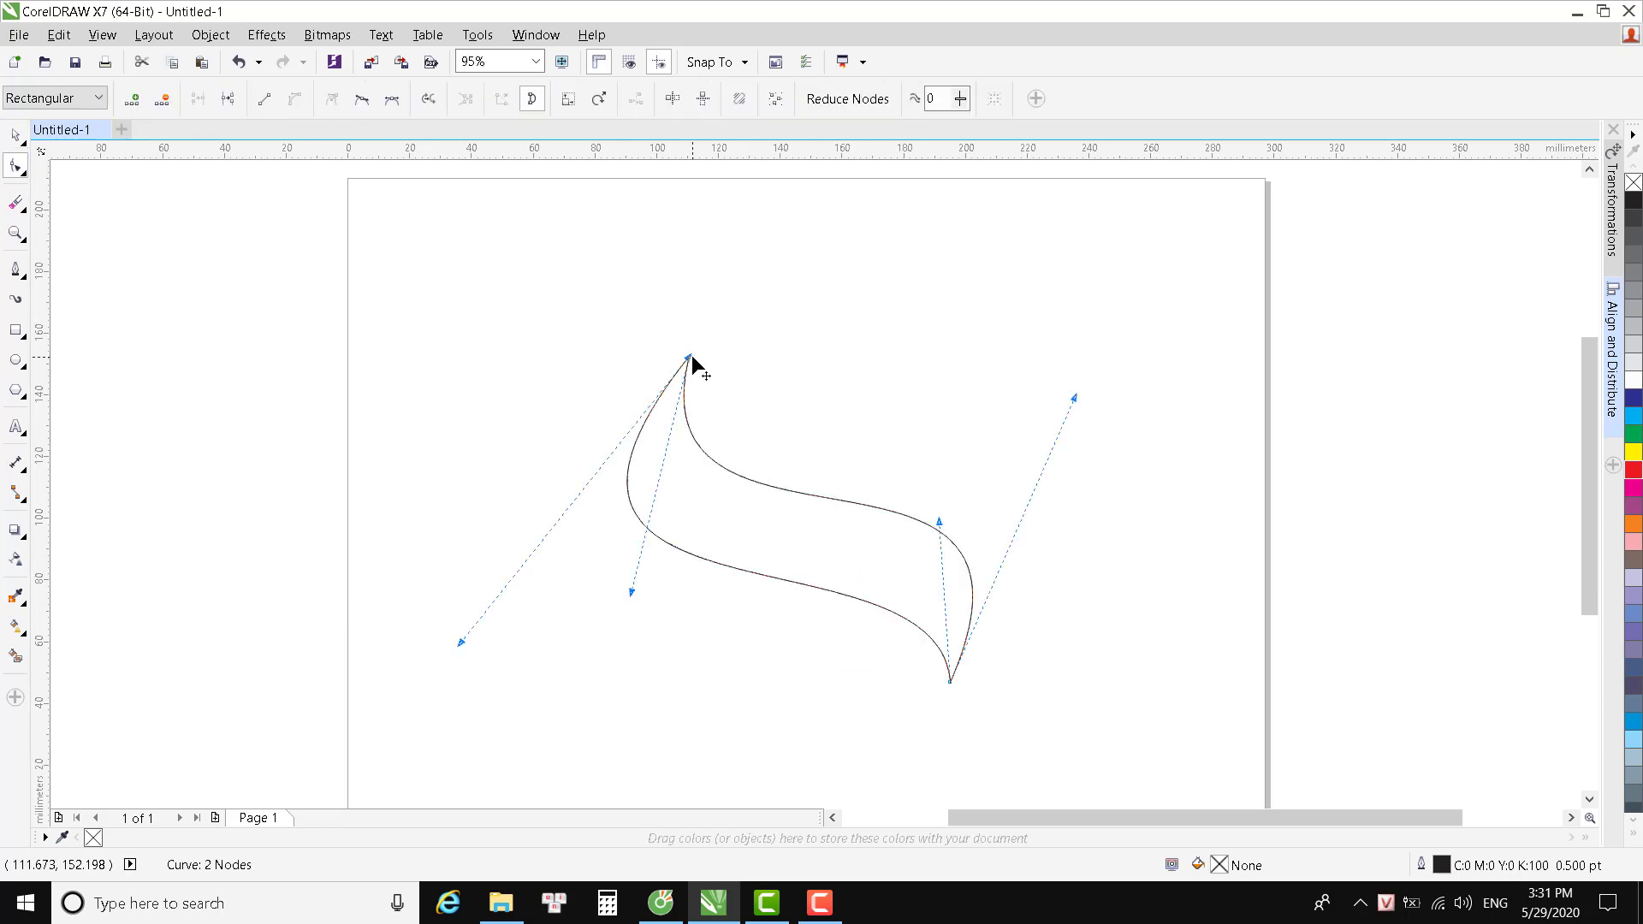
left_click_drag(632, 593, 552, 668)
left_click_drag(1076, 400, 1008, 435)
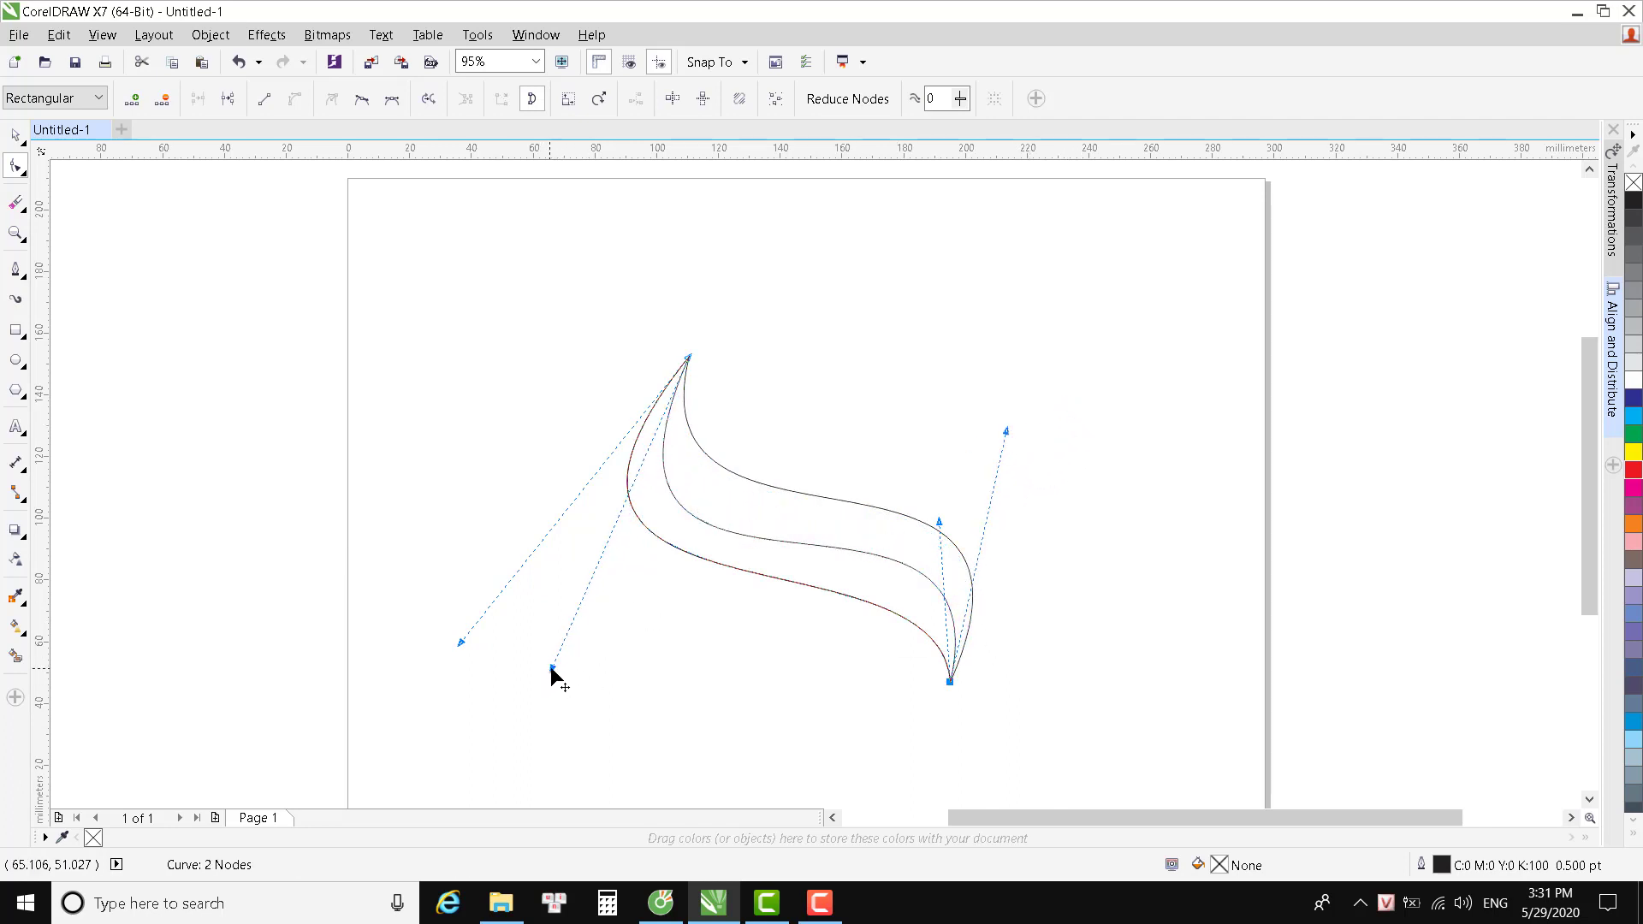
left_click_drag(552, 670, 548, 642)
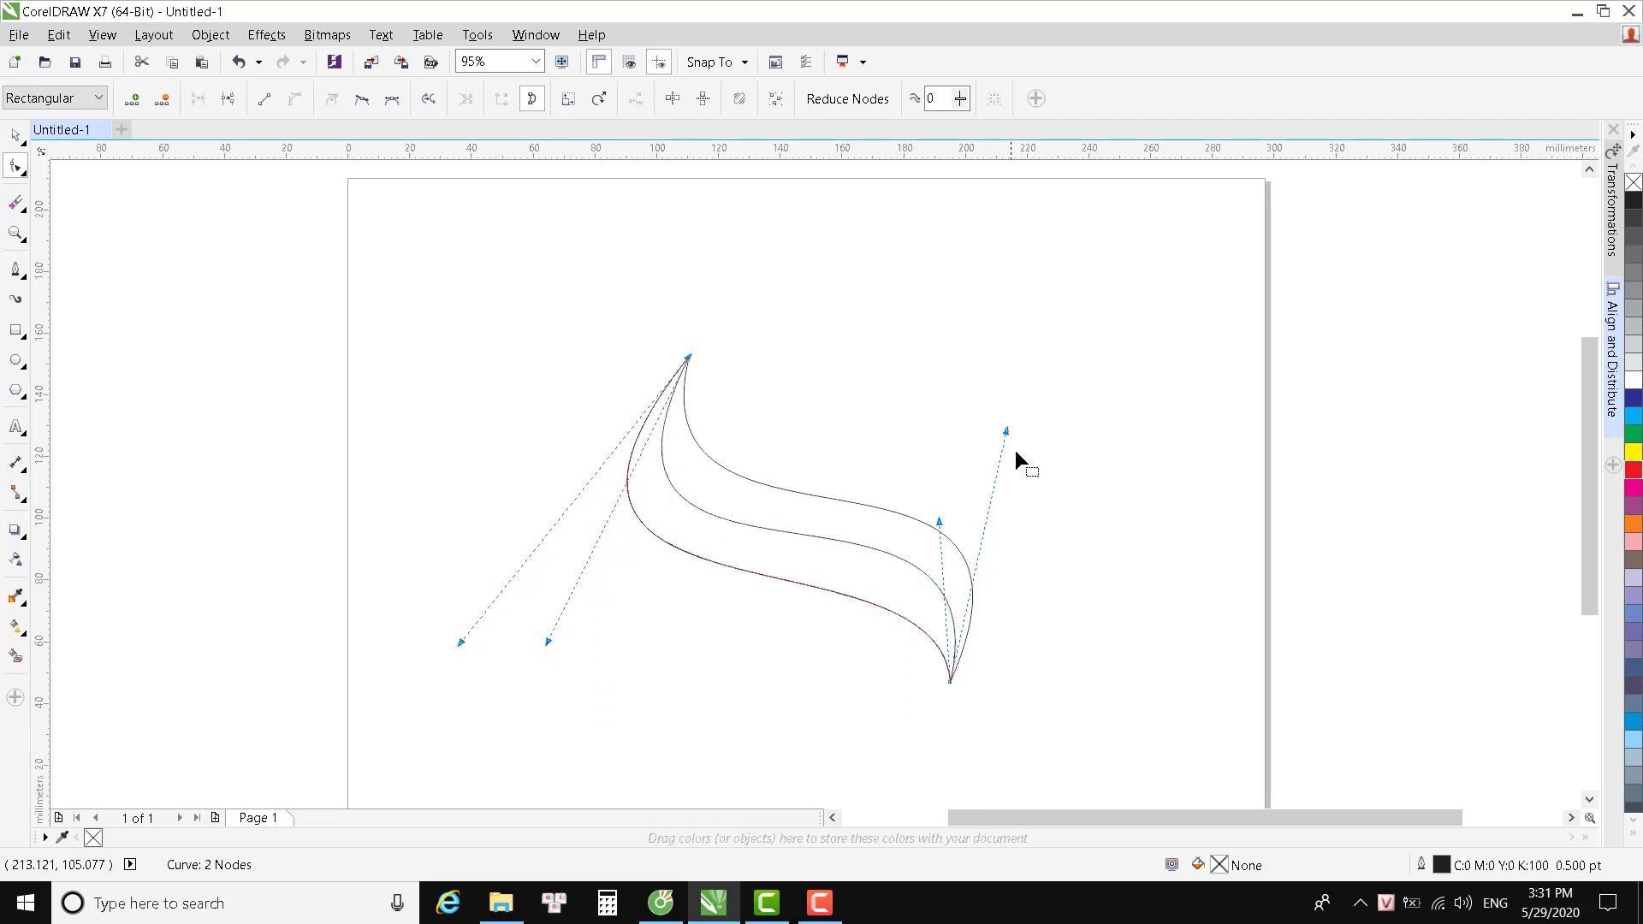
left_click_drag(1007, 432, 995, 440)
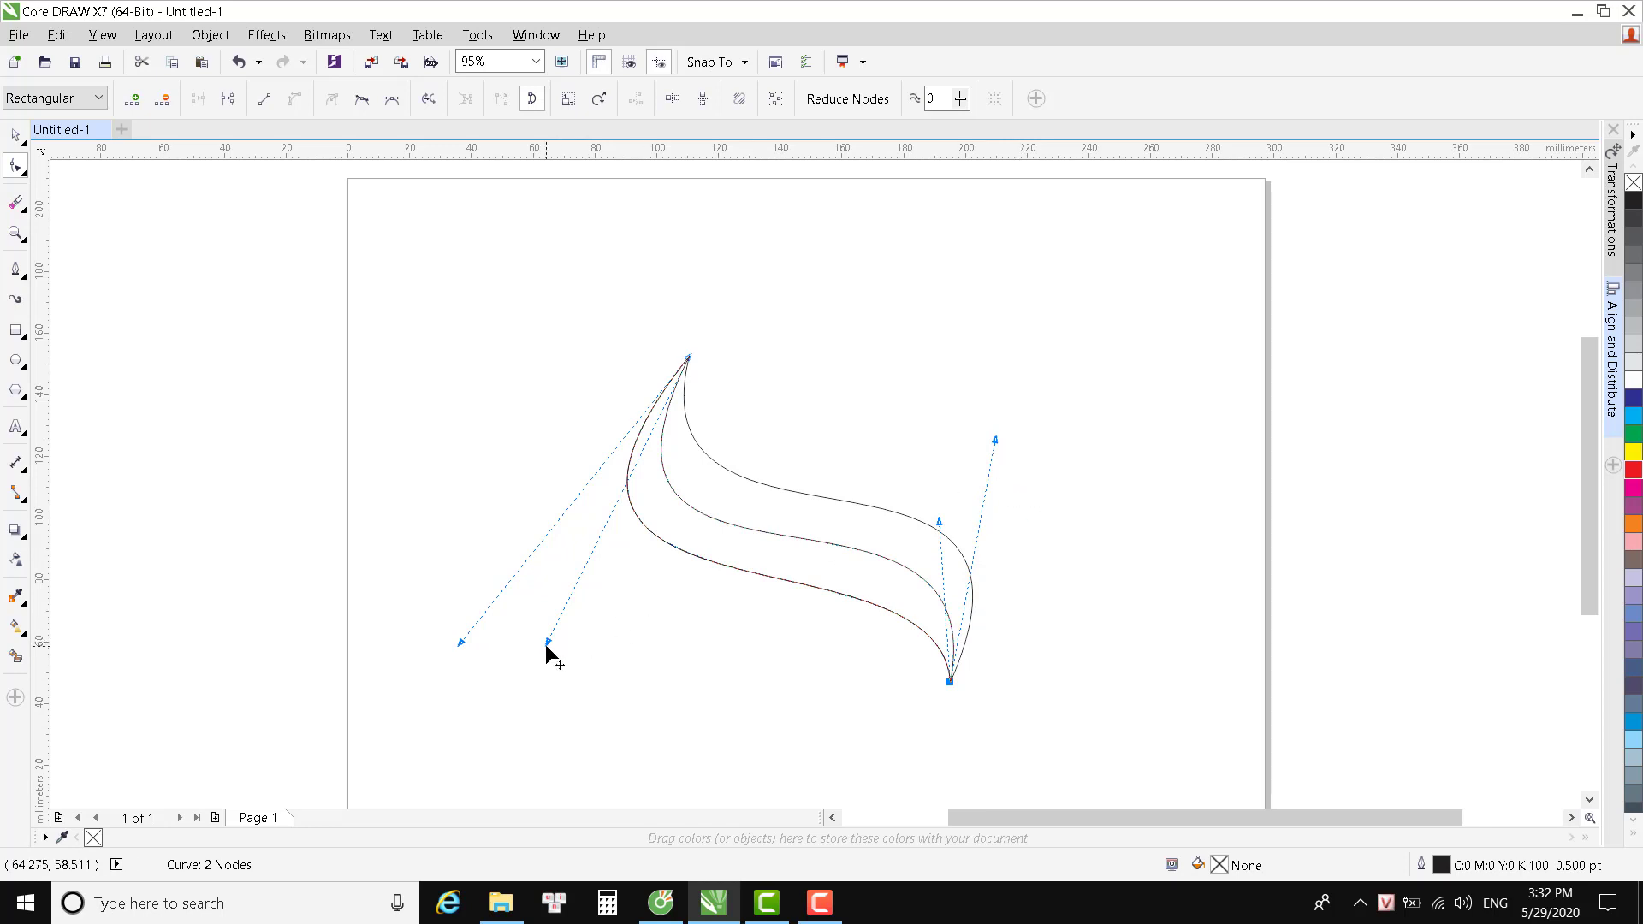
left_click_drag(549, 641, 552, 636)
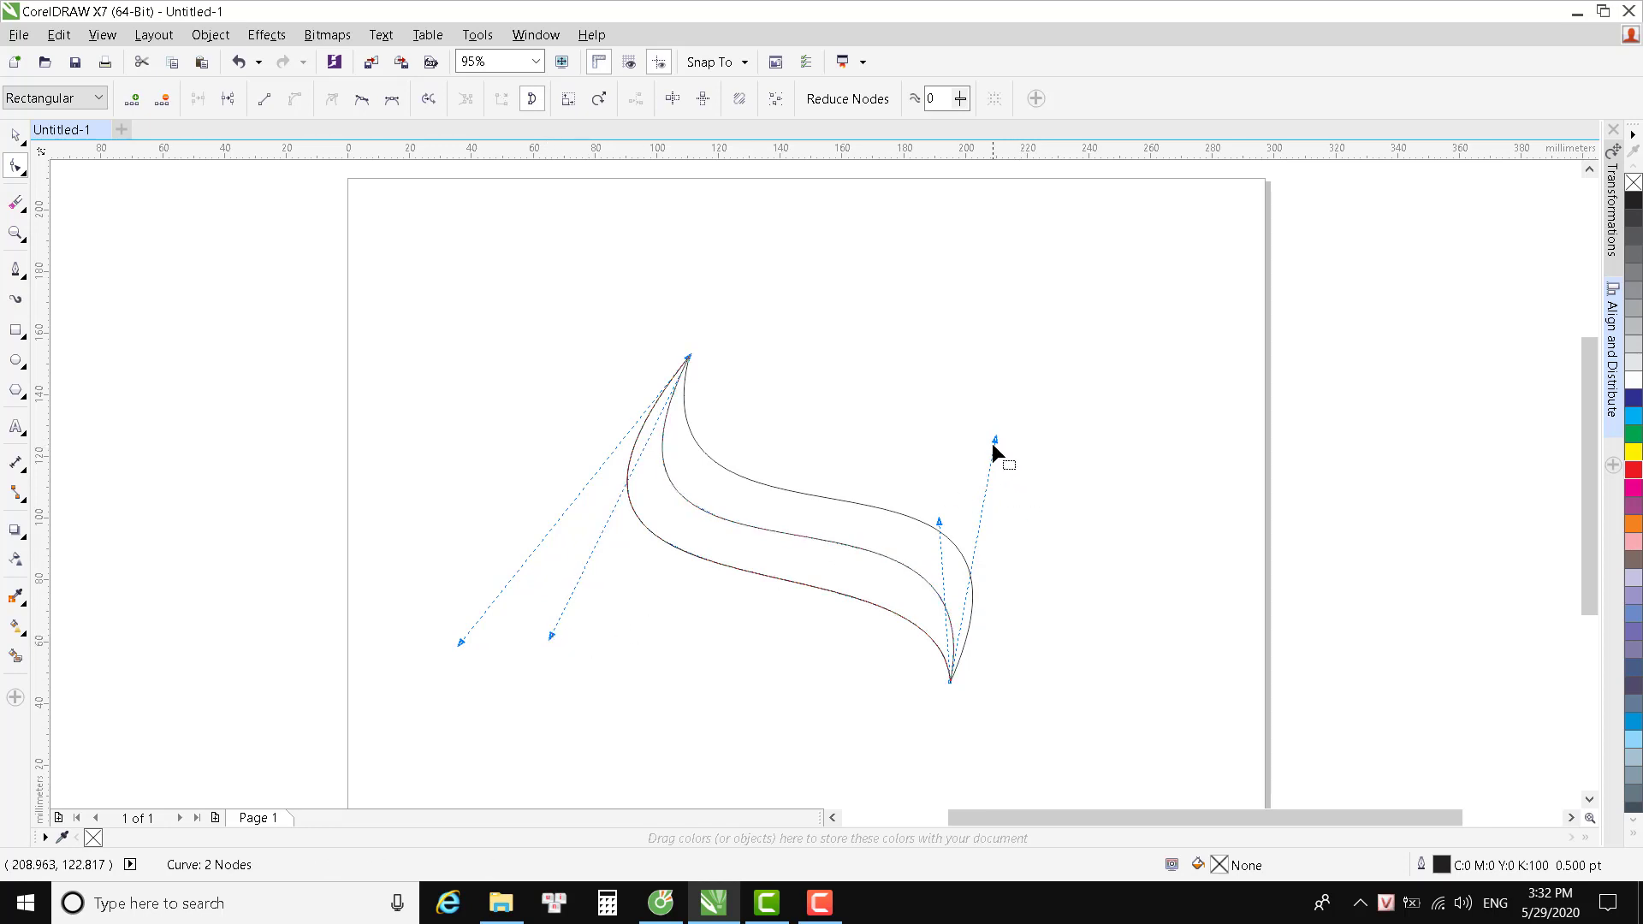
left_click_drag(995, 441, 1001, 444)
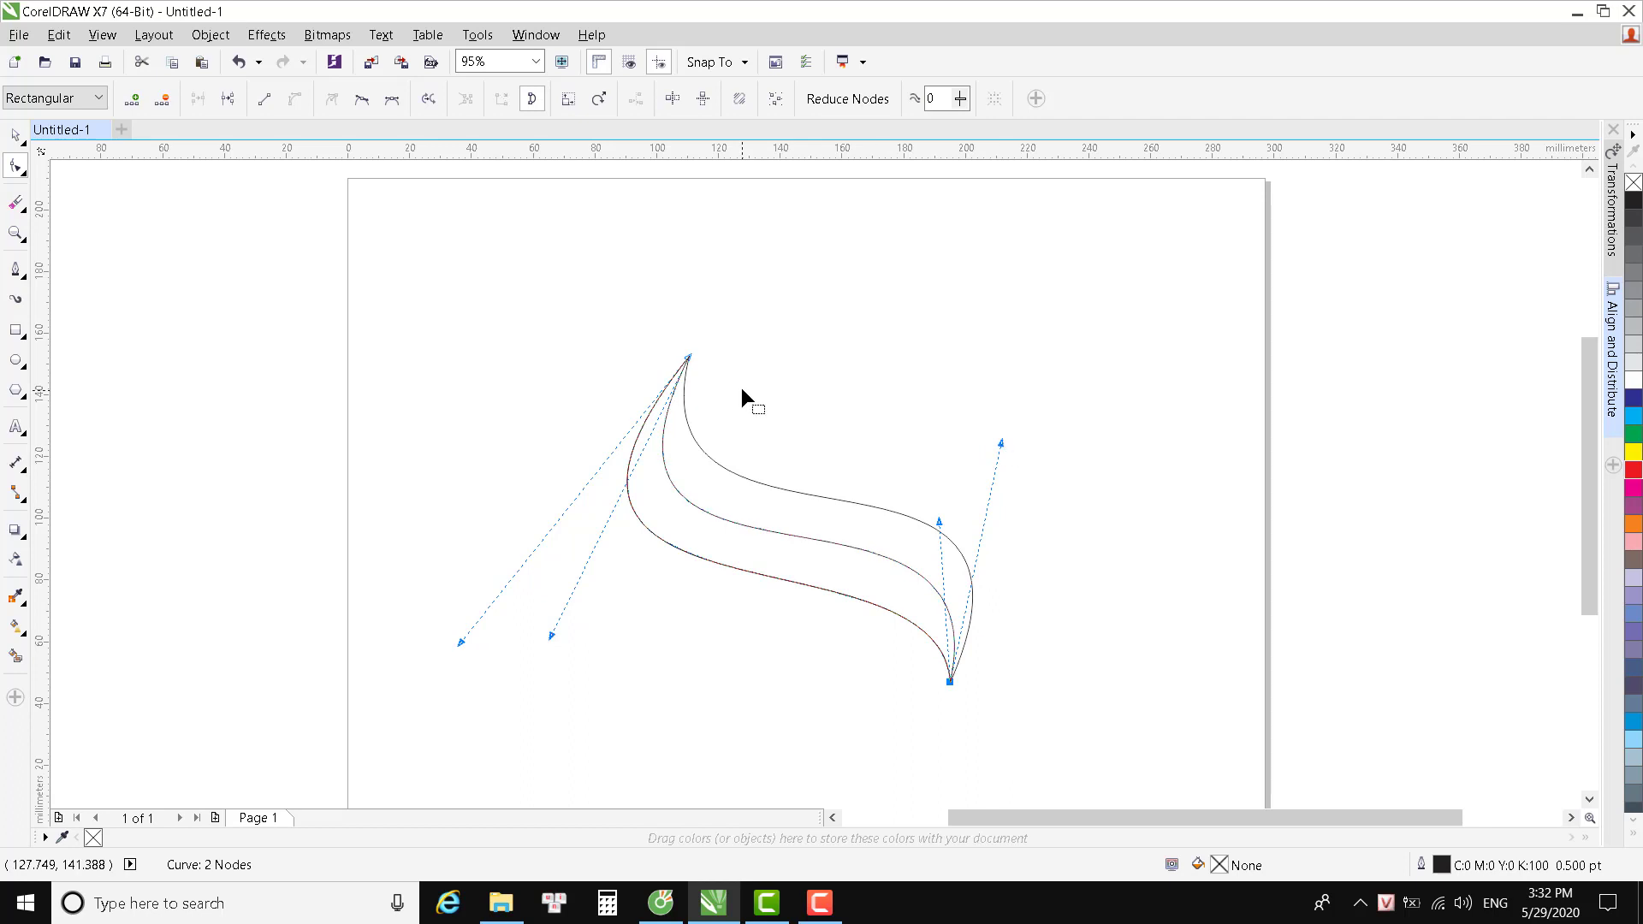
Fill the narrower front ribbon with orange and the wider ribbon behind it with red.
left_click(15, 134)
left_click(767, 448)
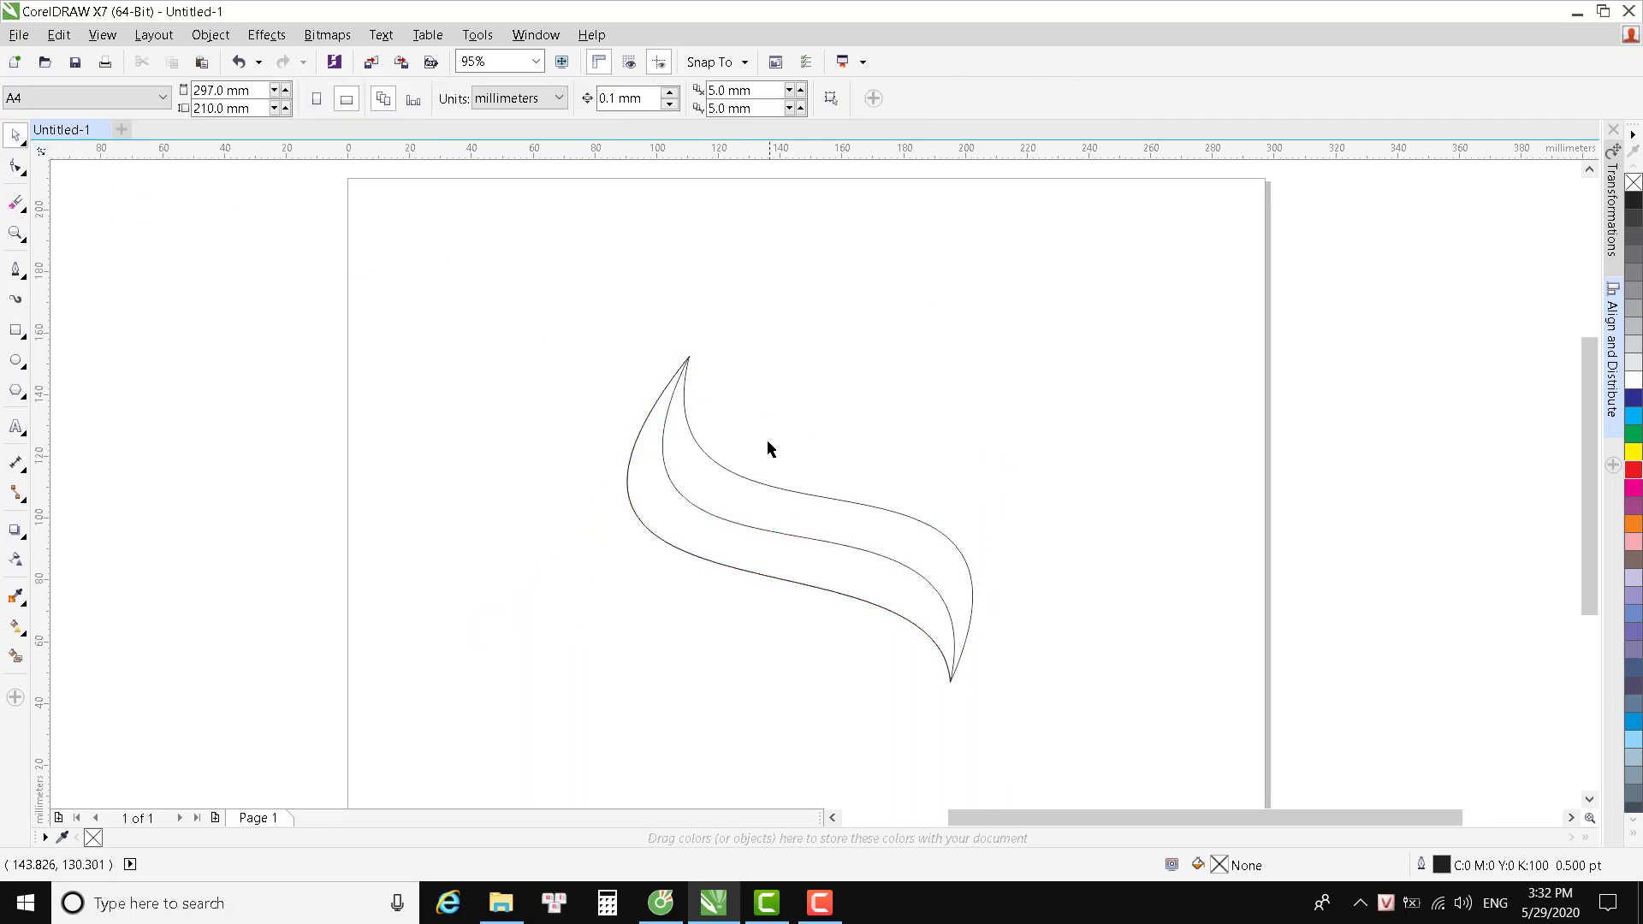
left_click_drag(683, 501, 565, 517)
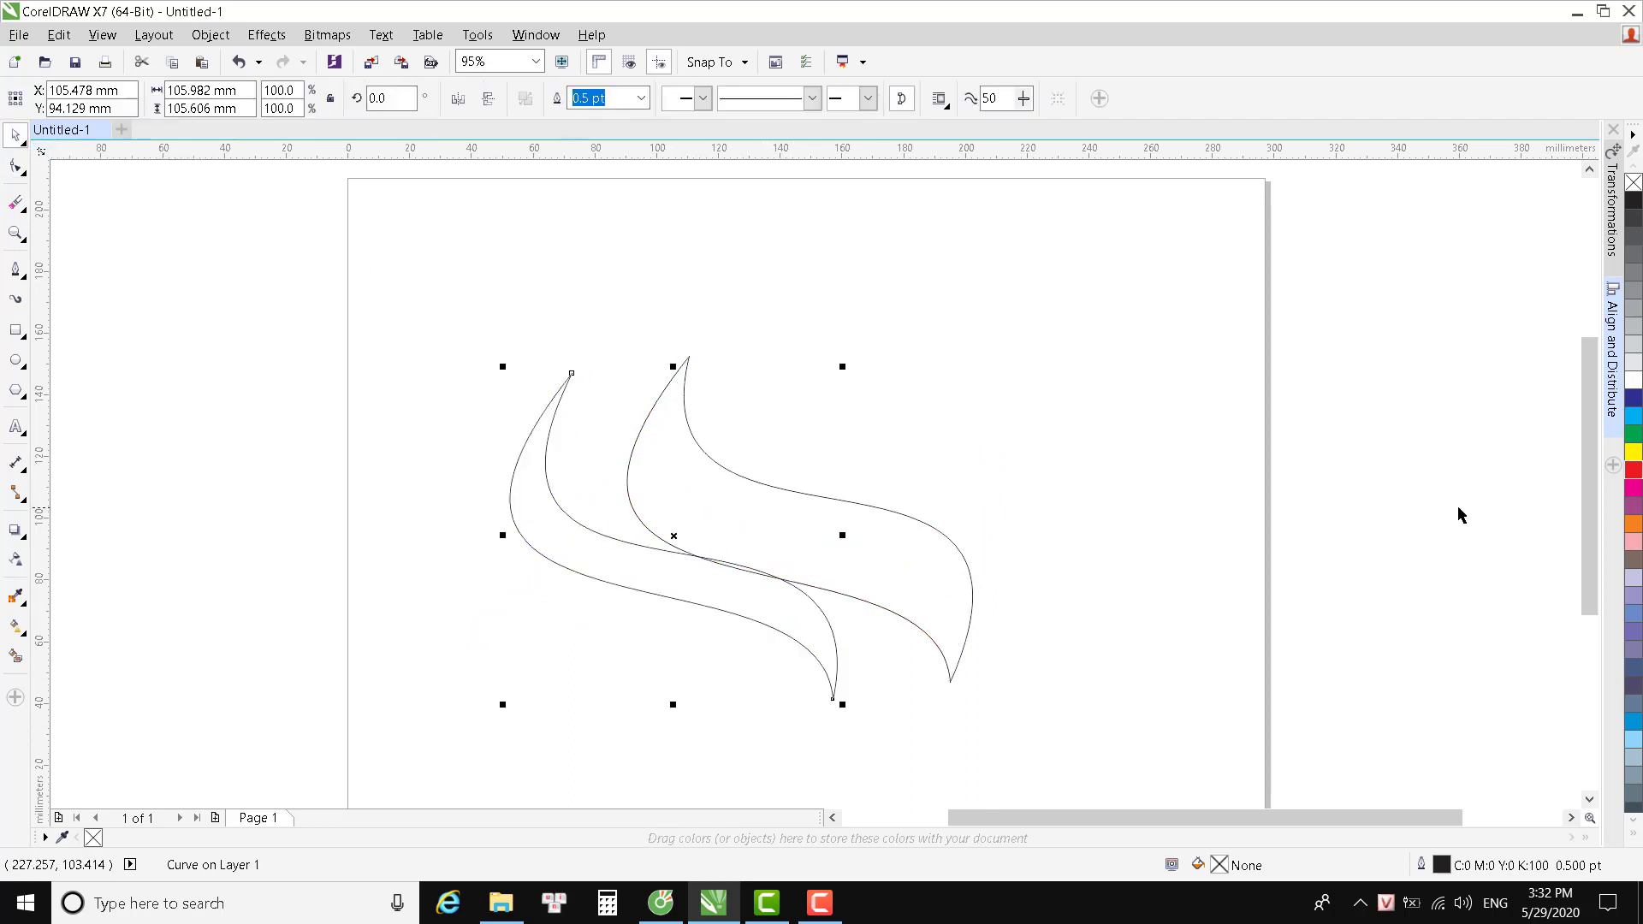
key("ctrl+z")
left_click(1633, 524)
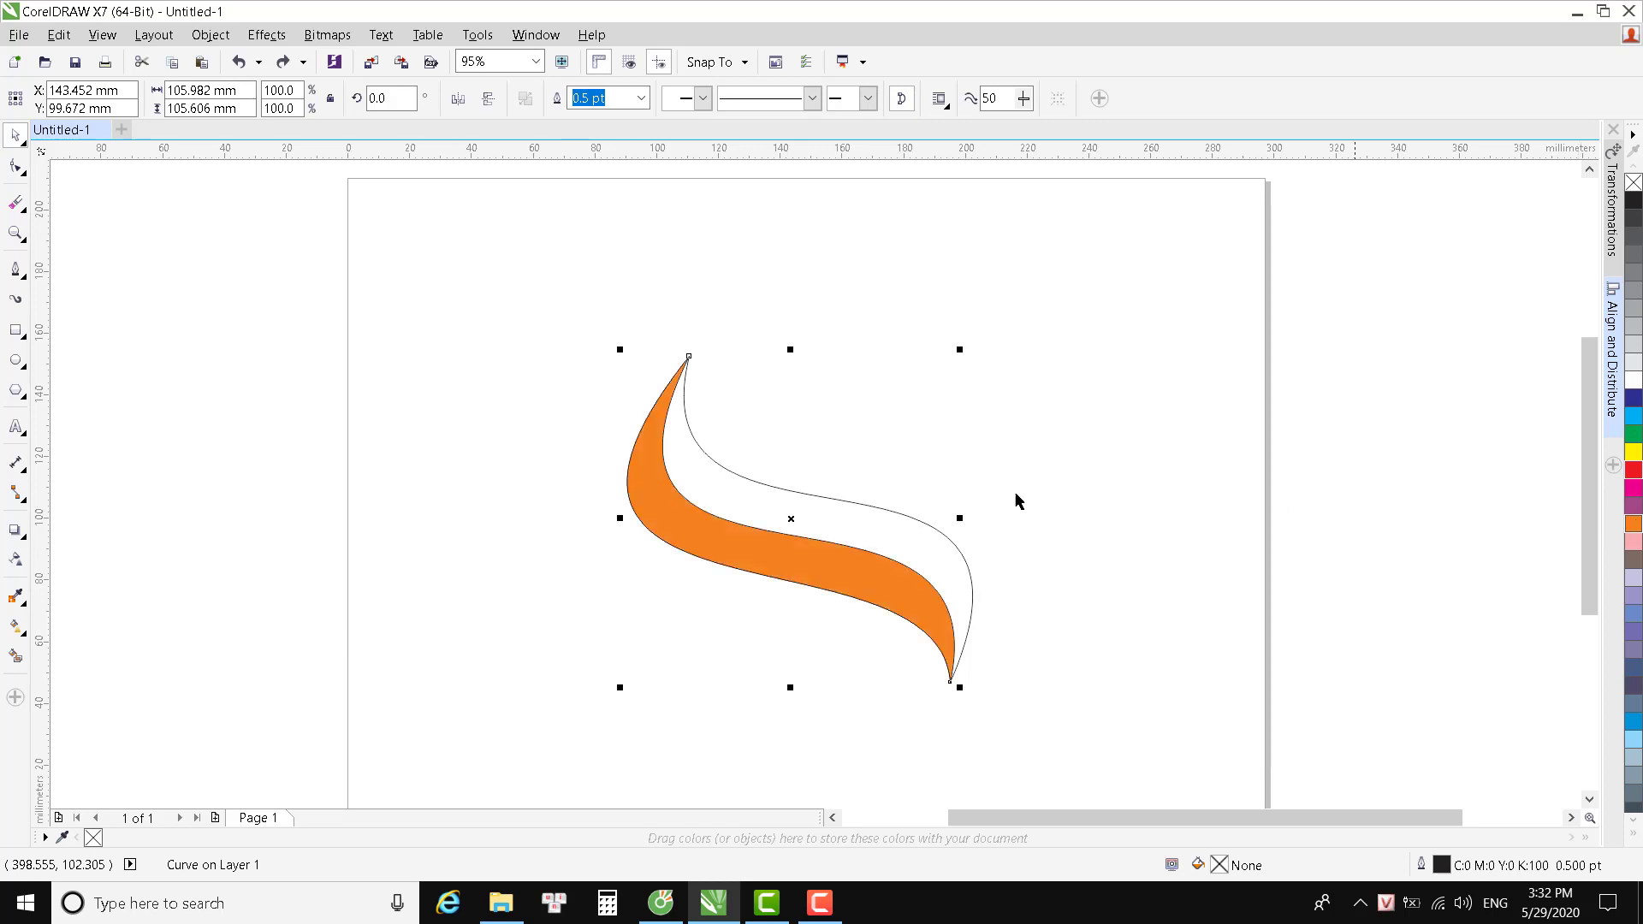
left_click(807, 497)
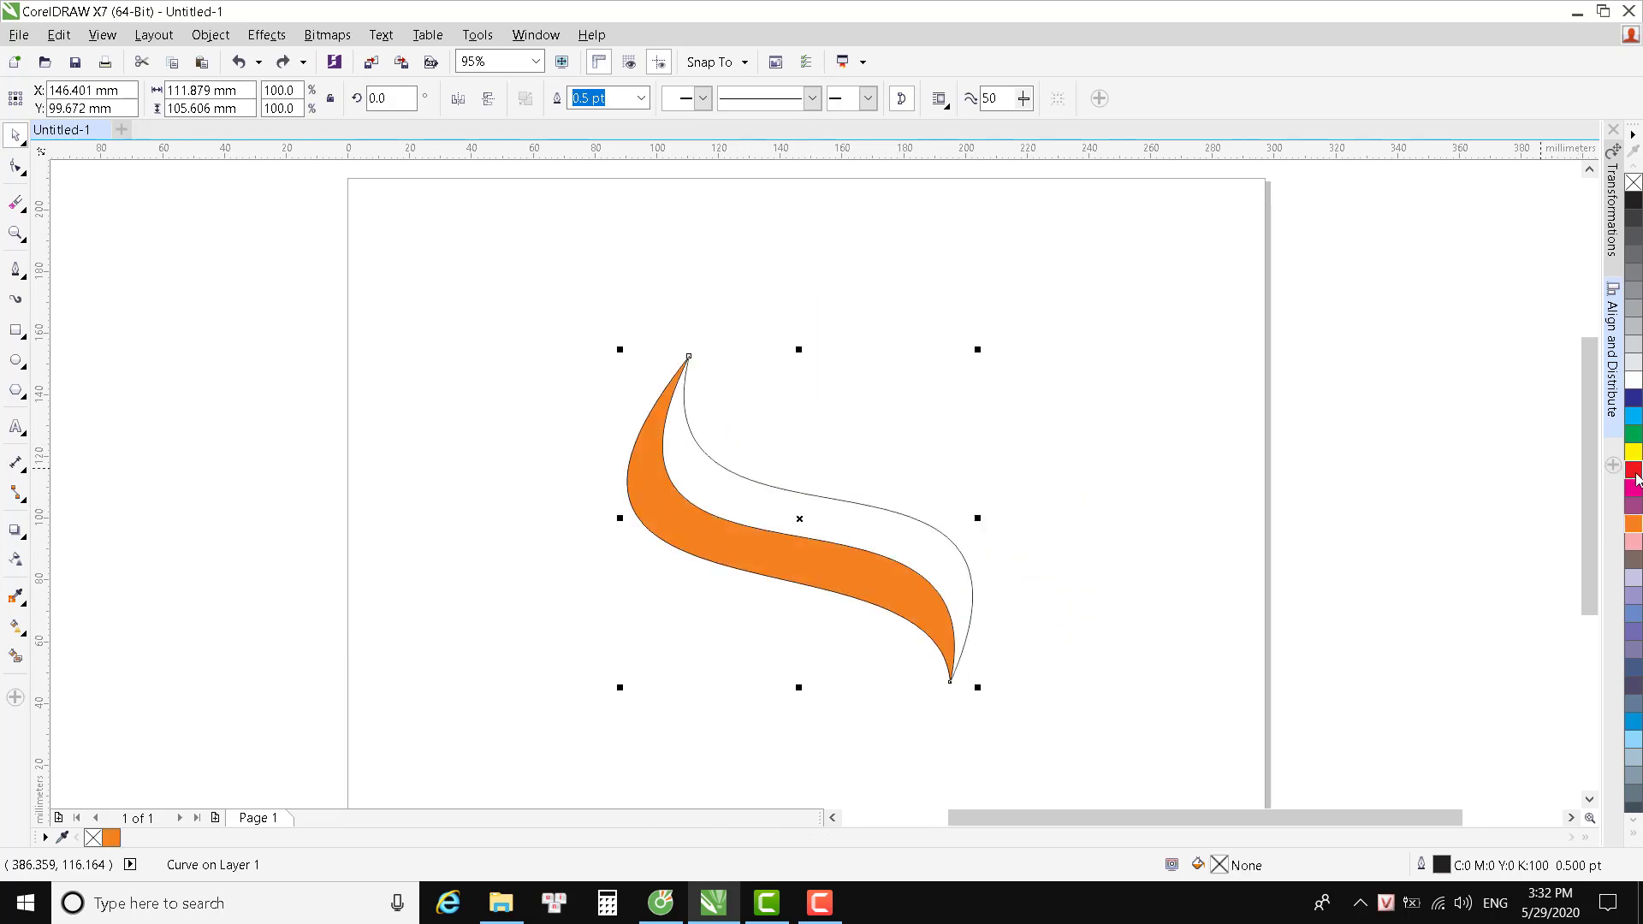
left_click(1079, 376)
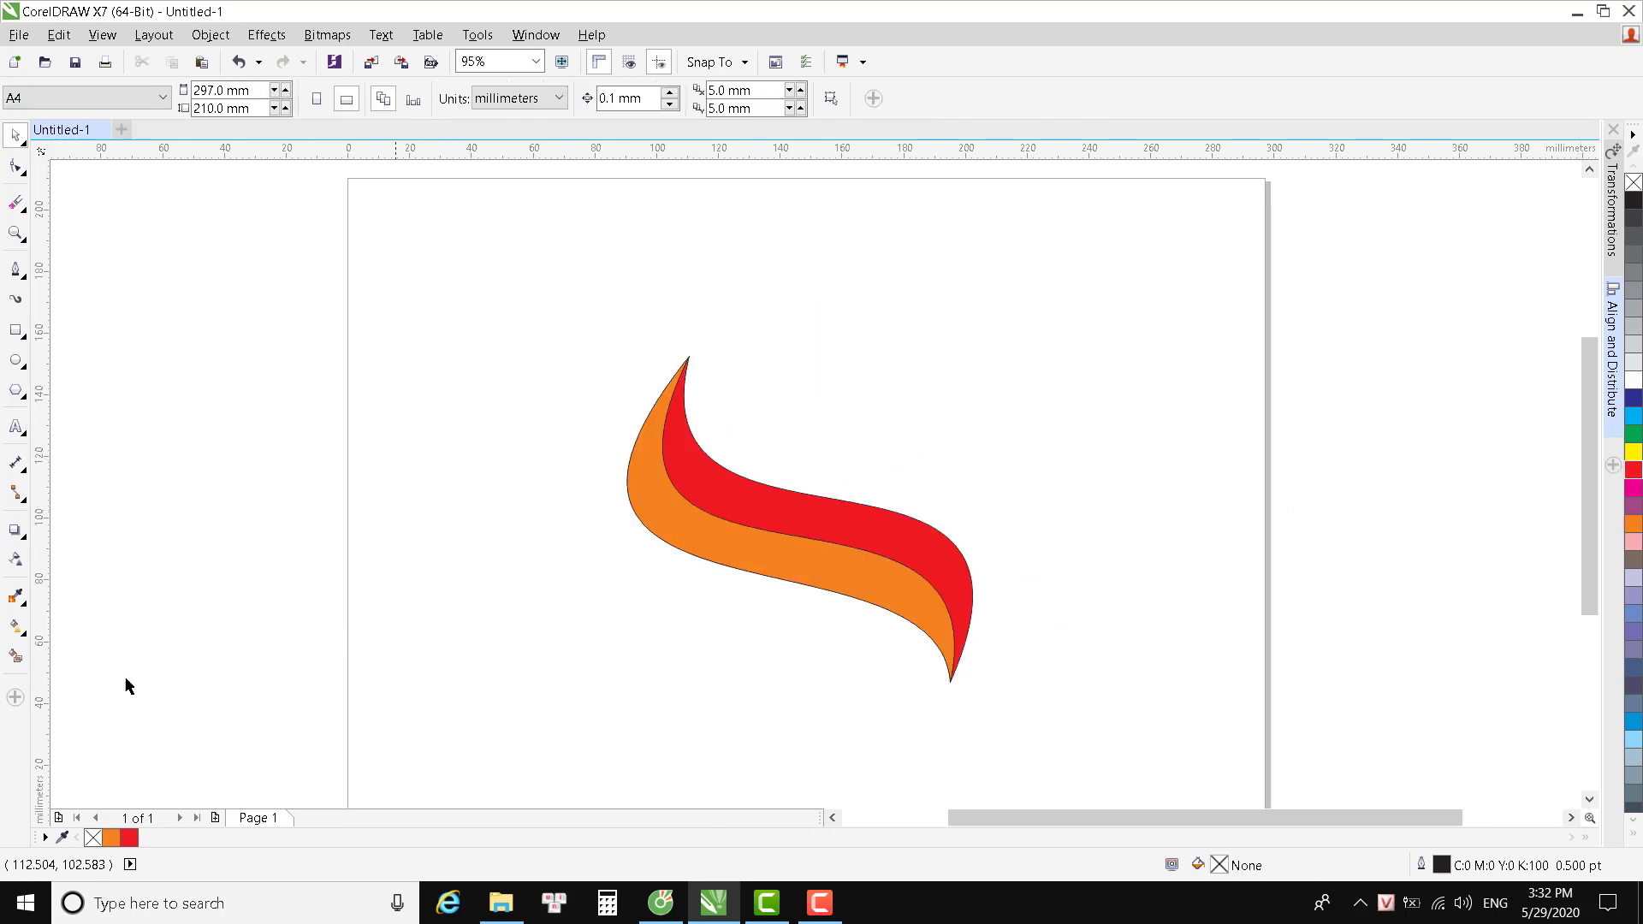
Apply a linear fountain fill to the red ribbon, running from red near the upper tip to orange near the lower tip.
left_click(16, 627)
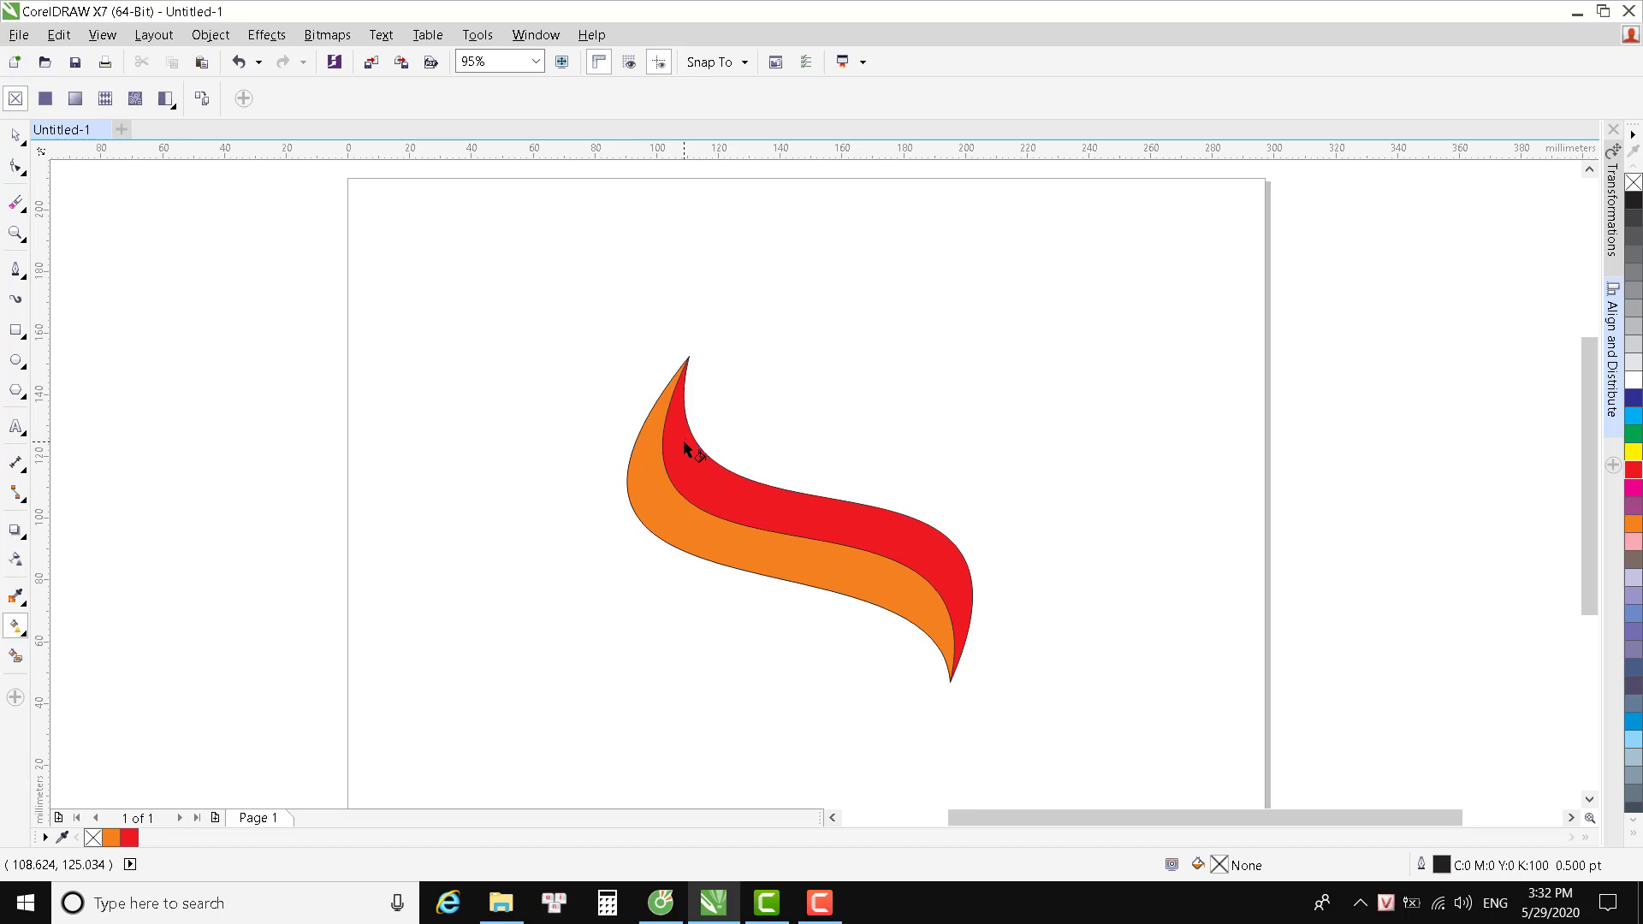
left_click(898, 525)
left_click_drag(685, 454, 946, 567)
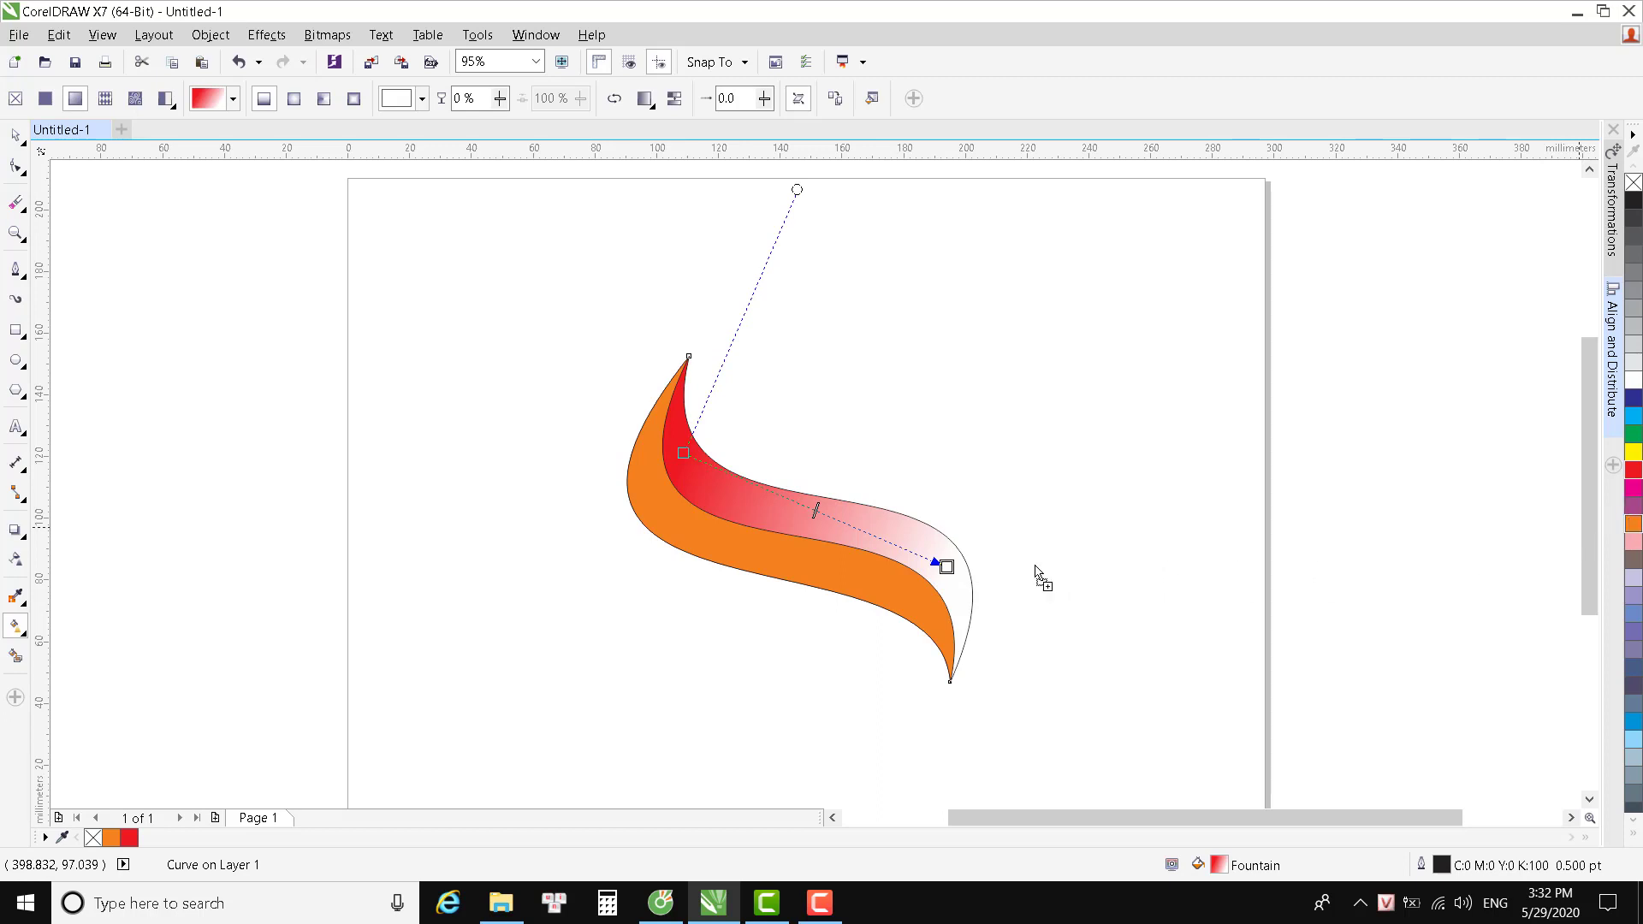
left_click_drag(949, 568, 949, 569)
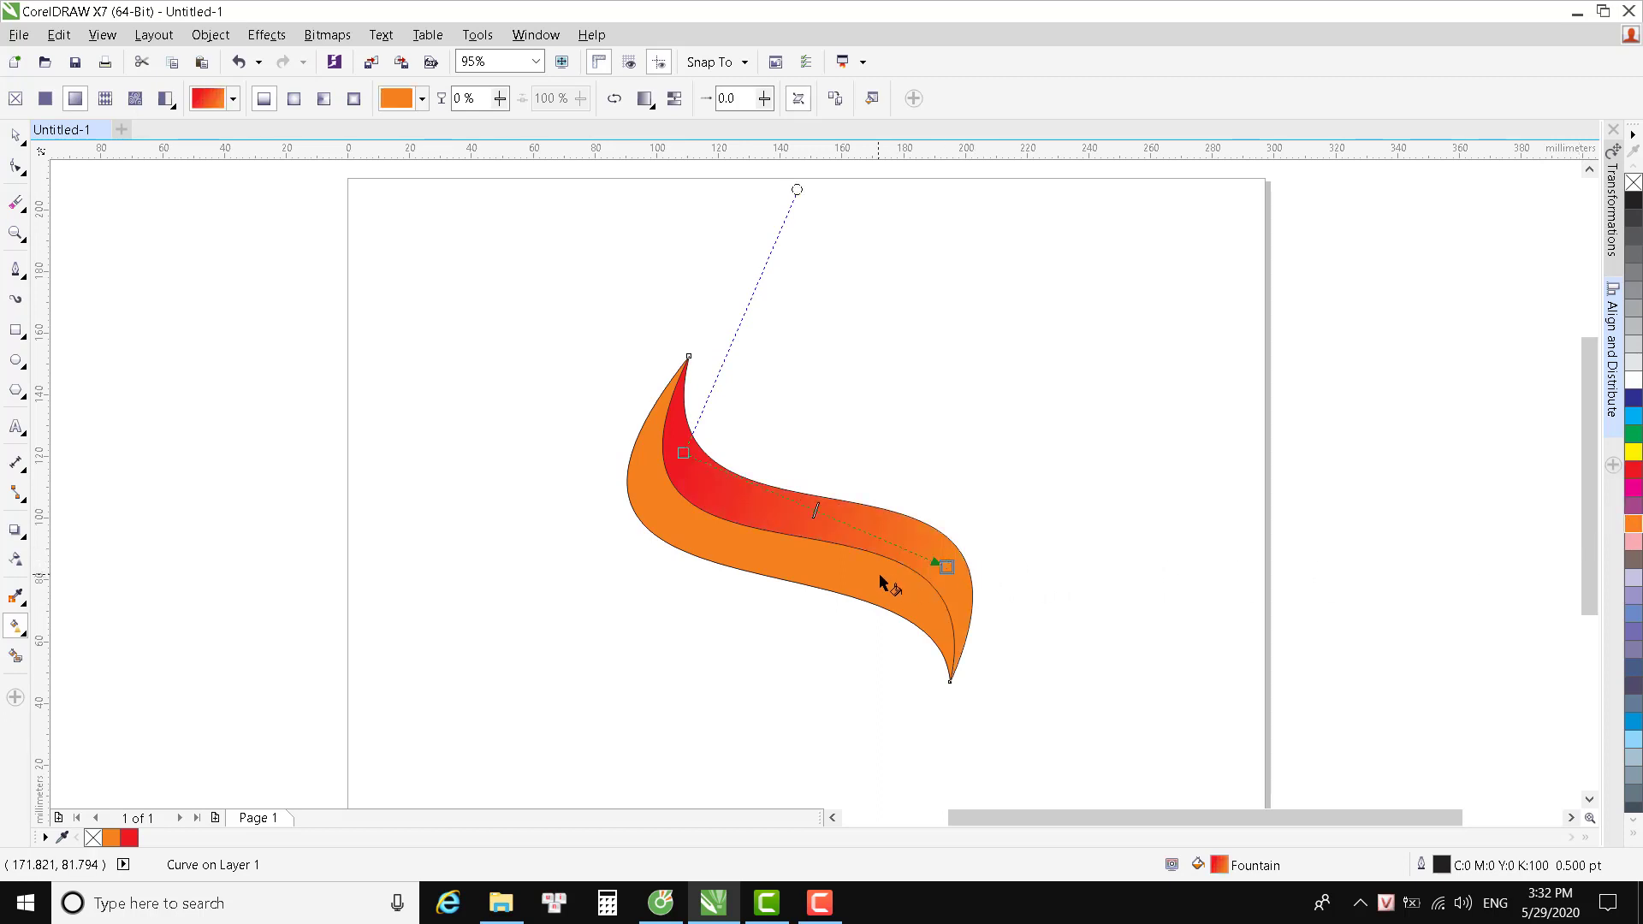
key("ctrl+z")
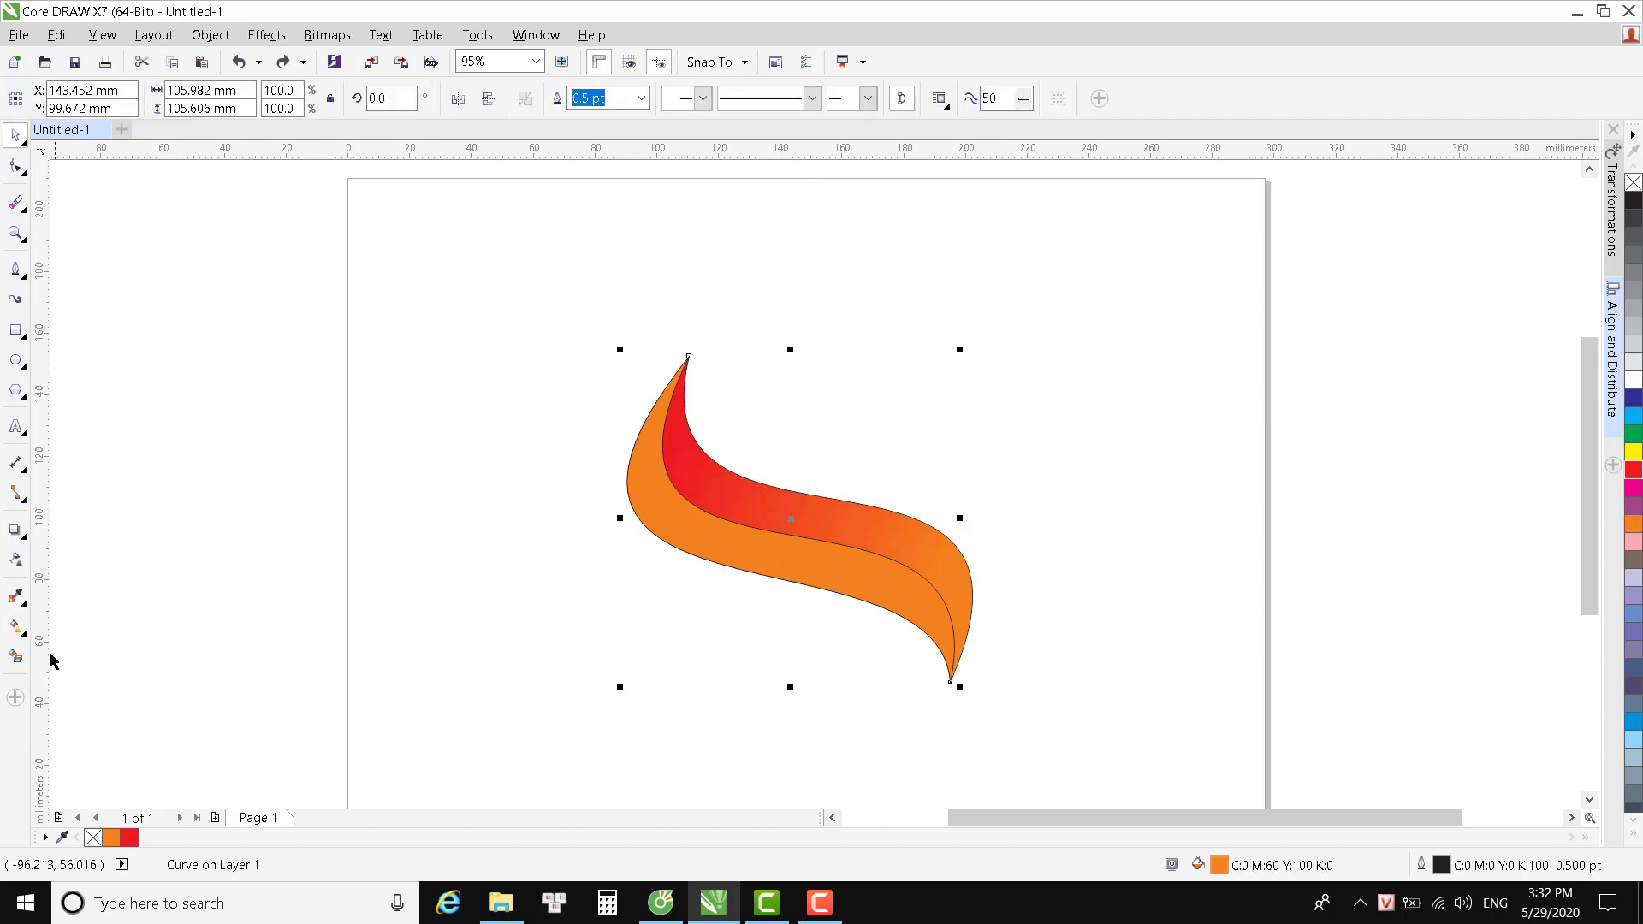
Apply a linear fountain fill to the front ribbon, running from orange near the upper bend to red near the lower tip.
left_click(21, 629)
left_click_drag(644, 498, 937, 634)
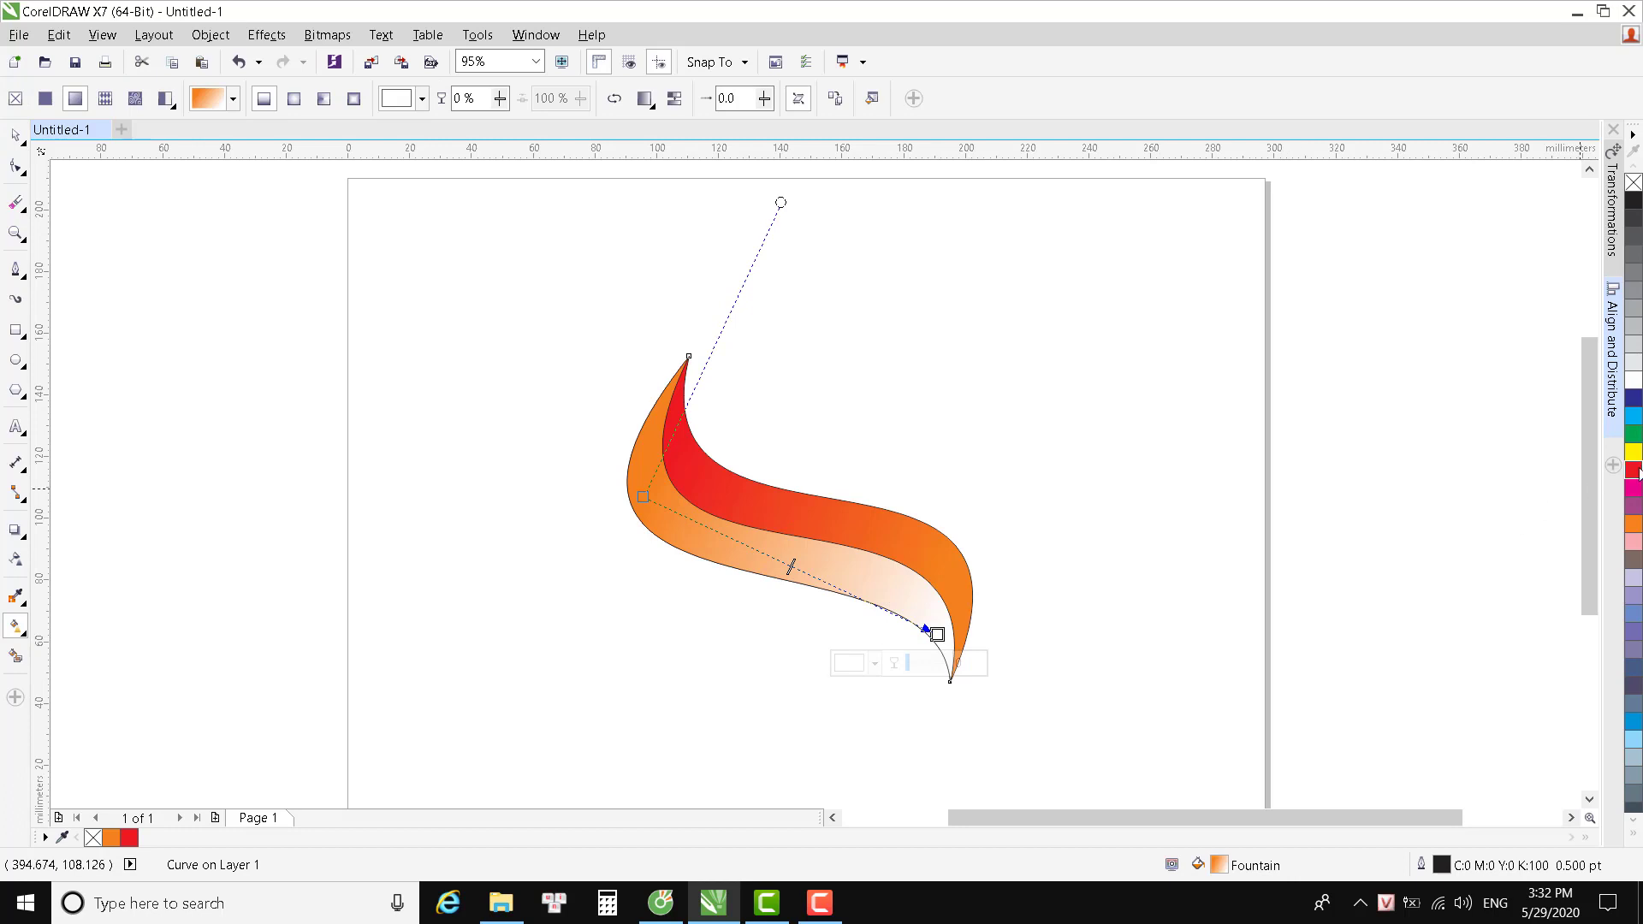
left_click_drag(1634, 474, 939, 635)
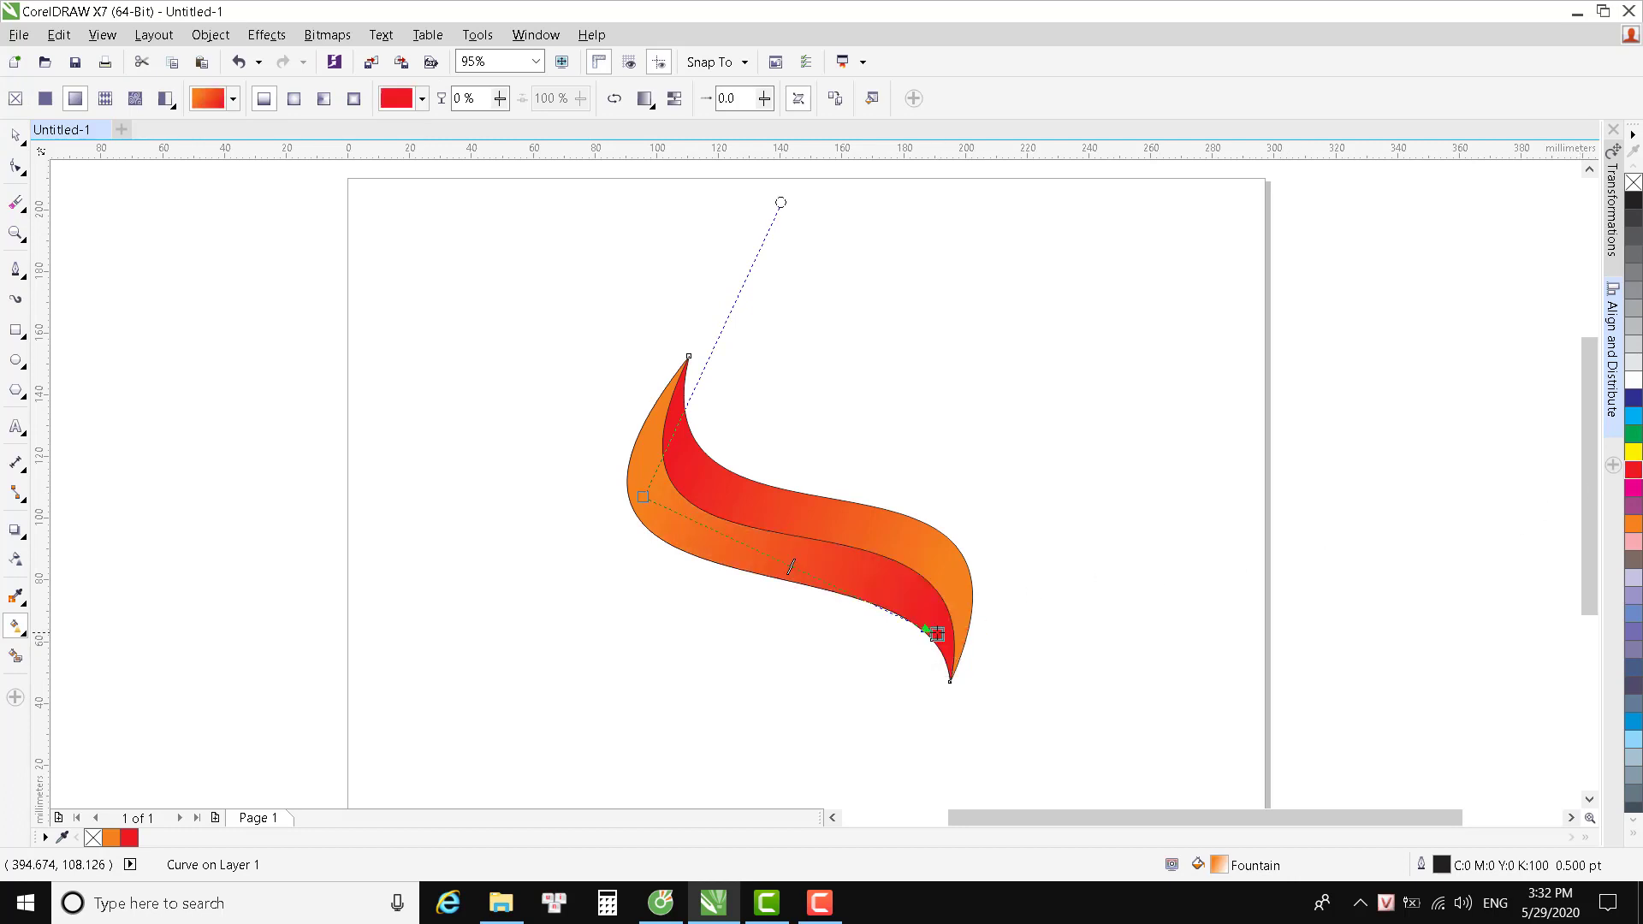
Select both ribbon shapes and remove their outlines.
left_click(15, 134)
left_click(557, 296)
left_click_drag(539, 291, 1091, 734)
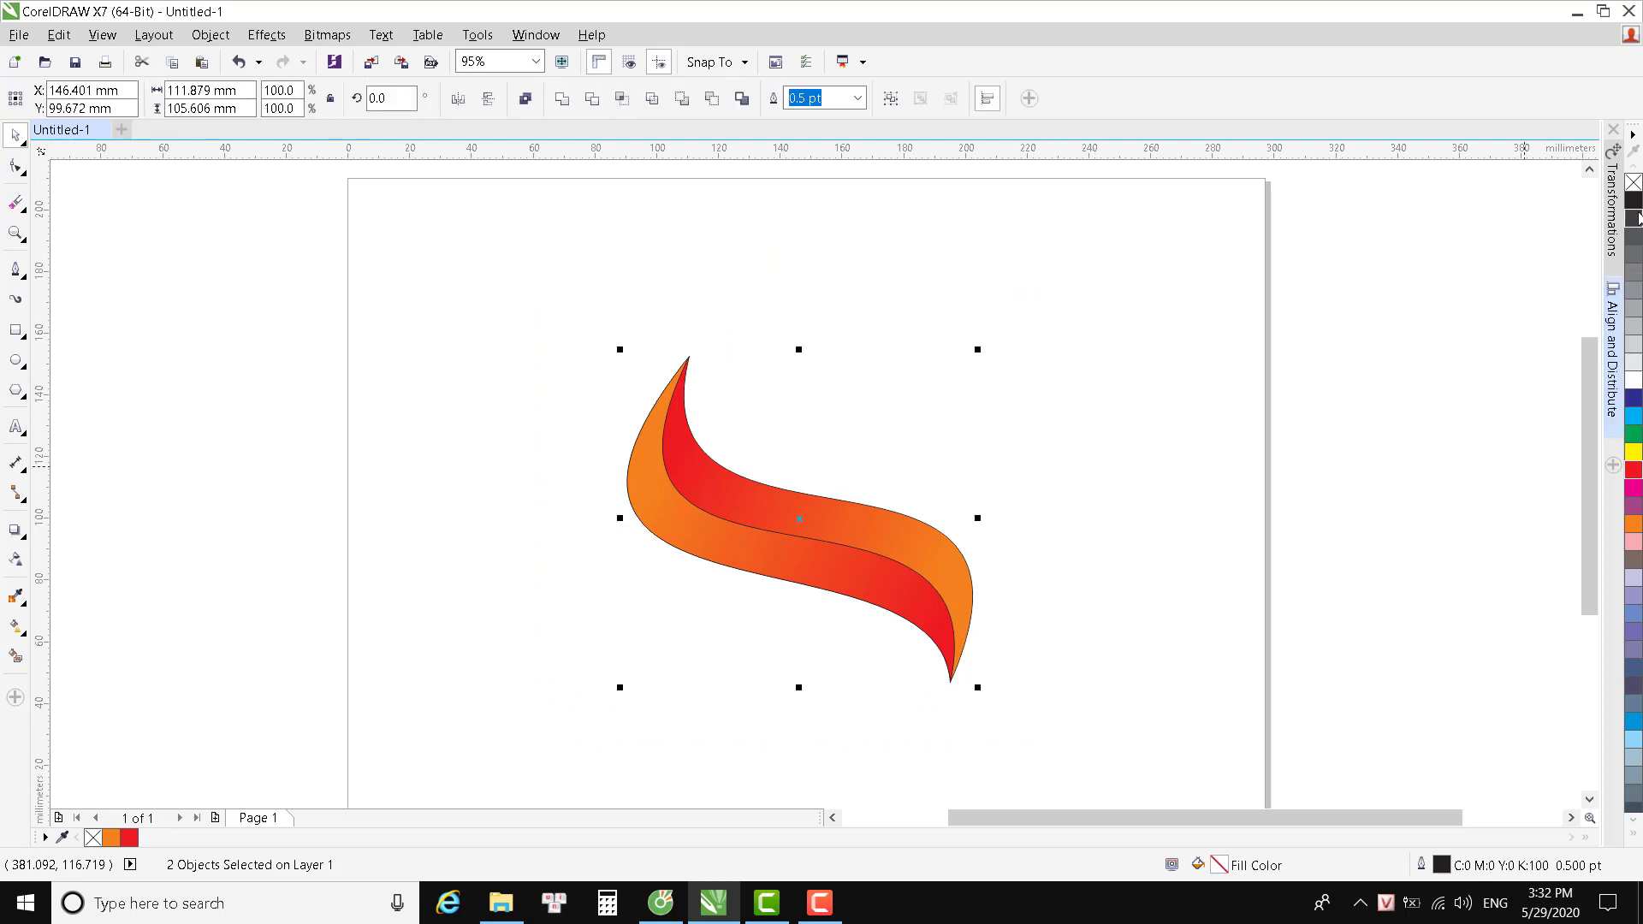
right_click(1632, 182)
Move the two ribbon shapes together up the page and rotate them clockwise to an angle of about 334°.
left_click_drag(816, 521, 854, 429)
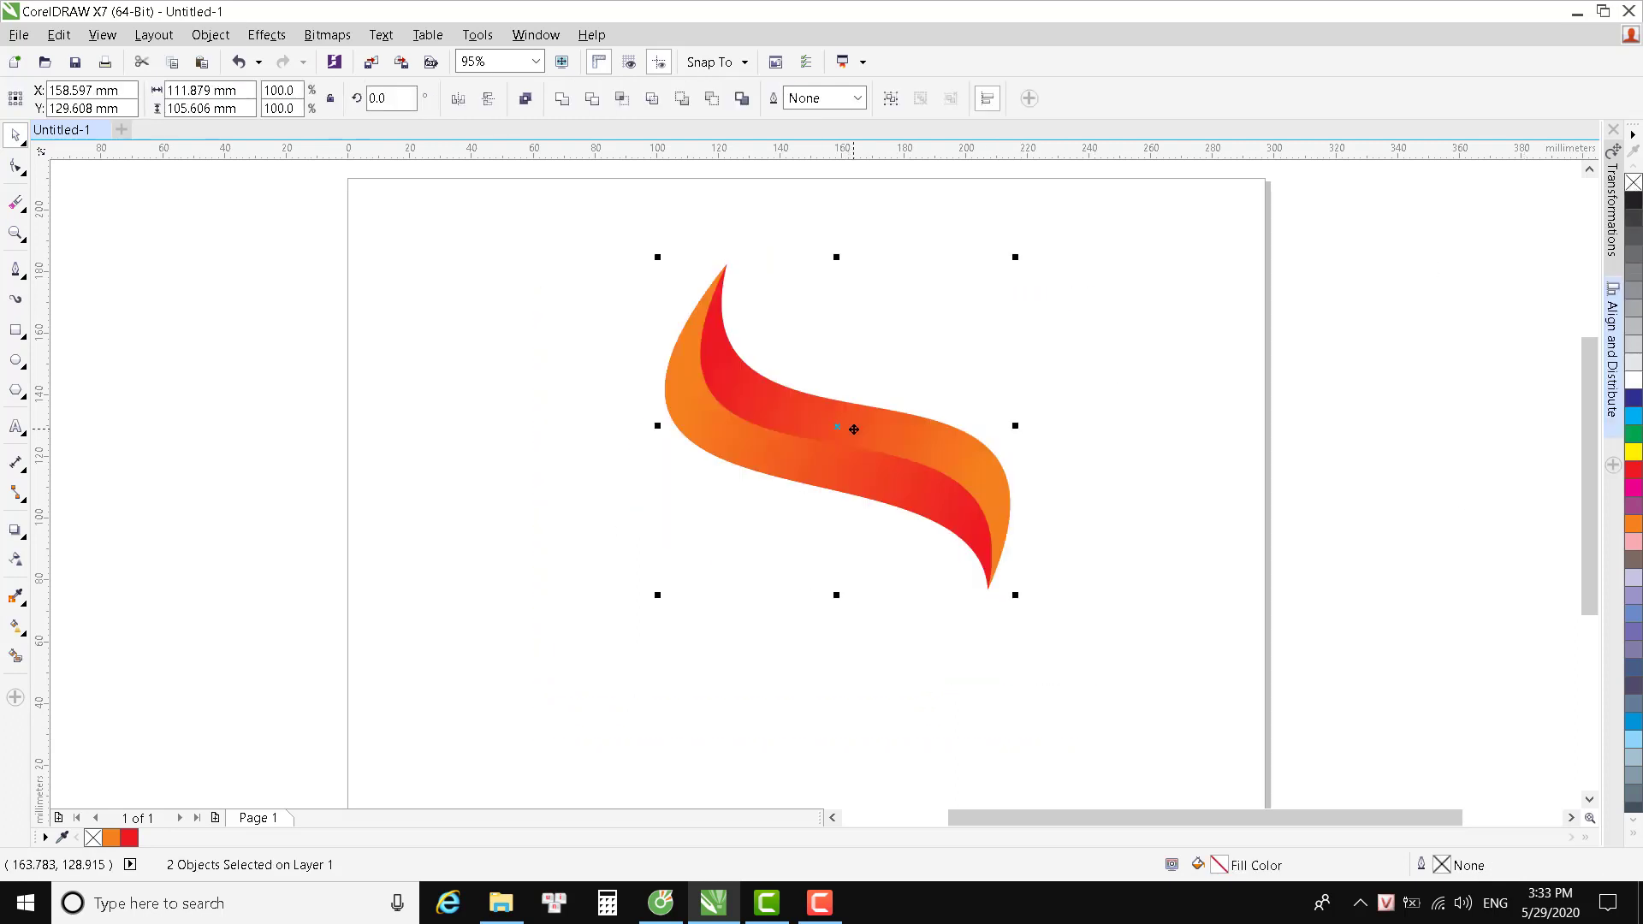
left_click_drag(1018, 595, 900, 669)
key("z")
right_click(813, 403)
left_click_drag(406, 255, 1319, 776)
left_click(16, 136)
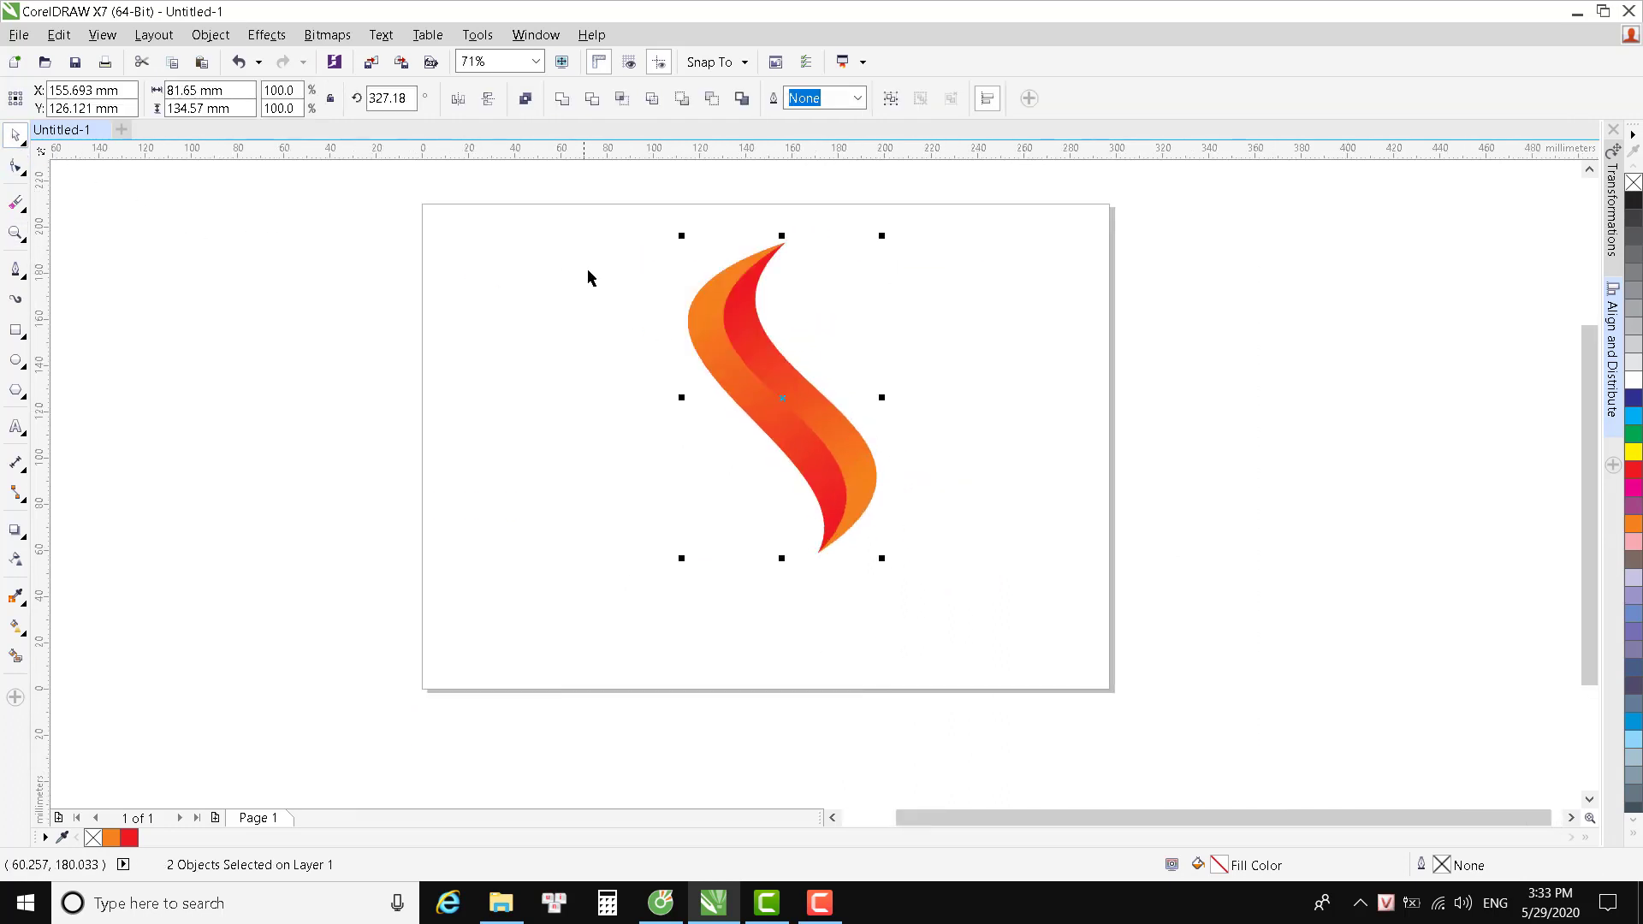
left_click(742, 354)
left_click_drag(885, 558, 908, 551)
Duplicate the ribbon pair to the lower left of the original and scale the copy down to about 59 by 88 mm.
left_click_drag(835, 425, 729, 566)
left_click_drag(784, 697, 715, 593)
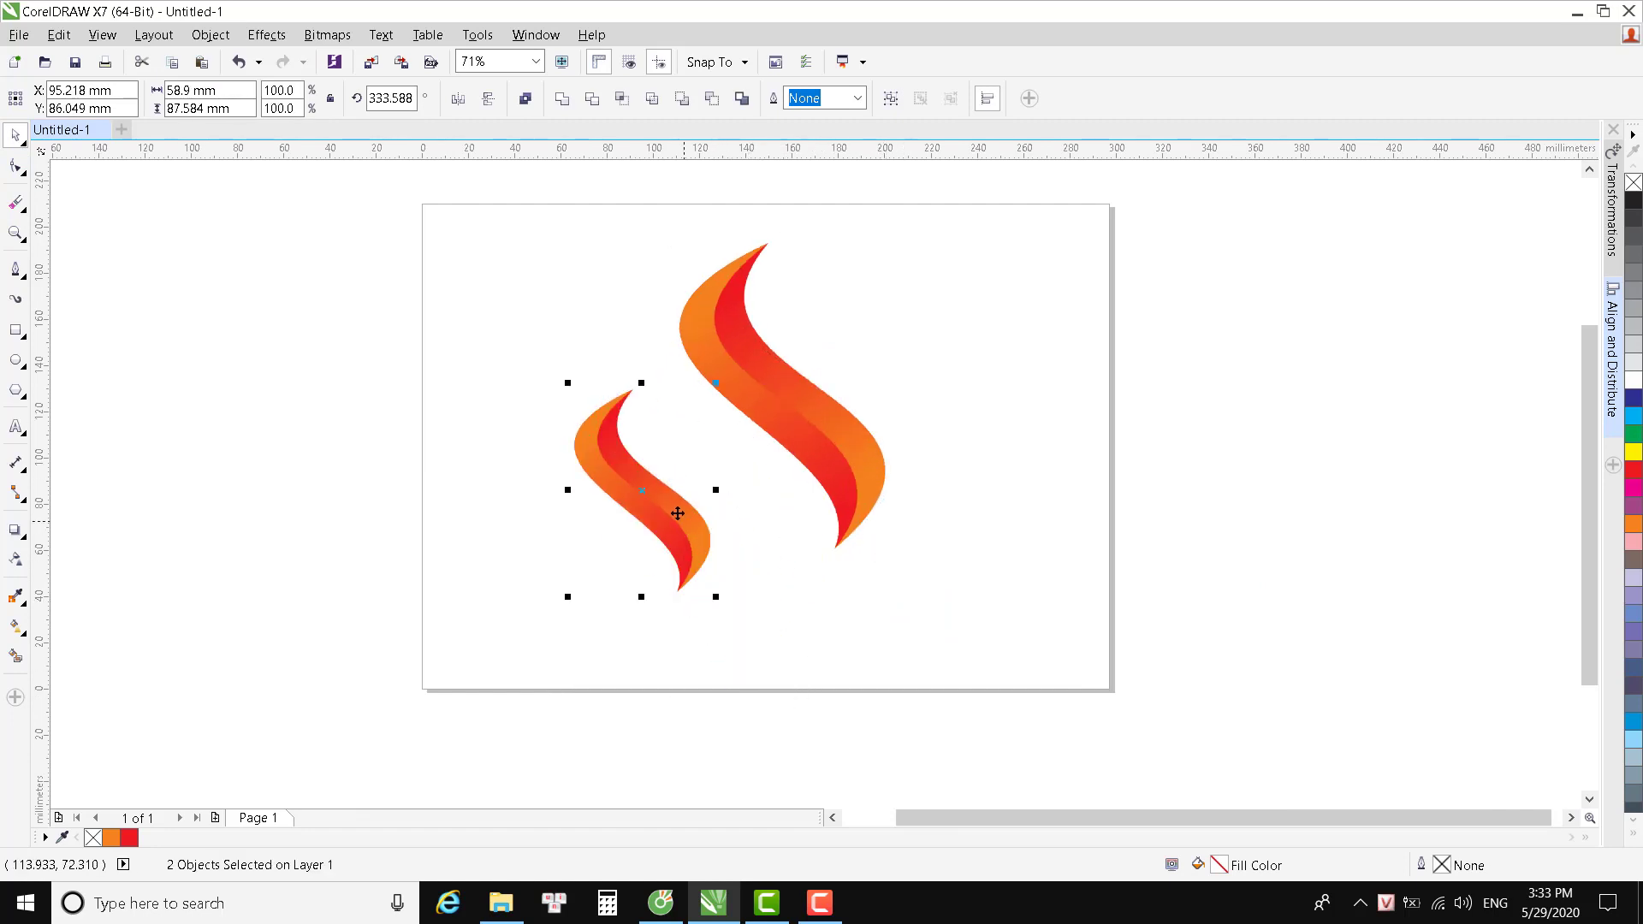
Move the small ribbon copy below the main ribbons and enlarge it to about 64 by 94 mm.
left_click_drag(678, 514, 752, 600)
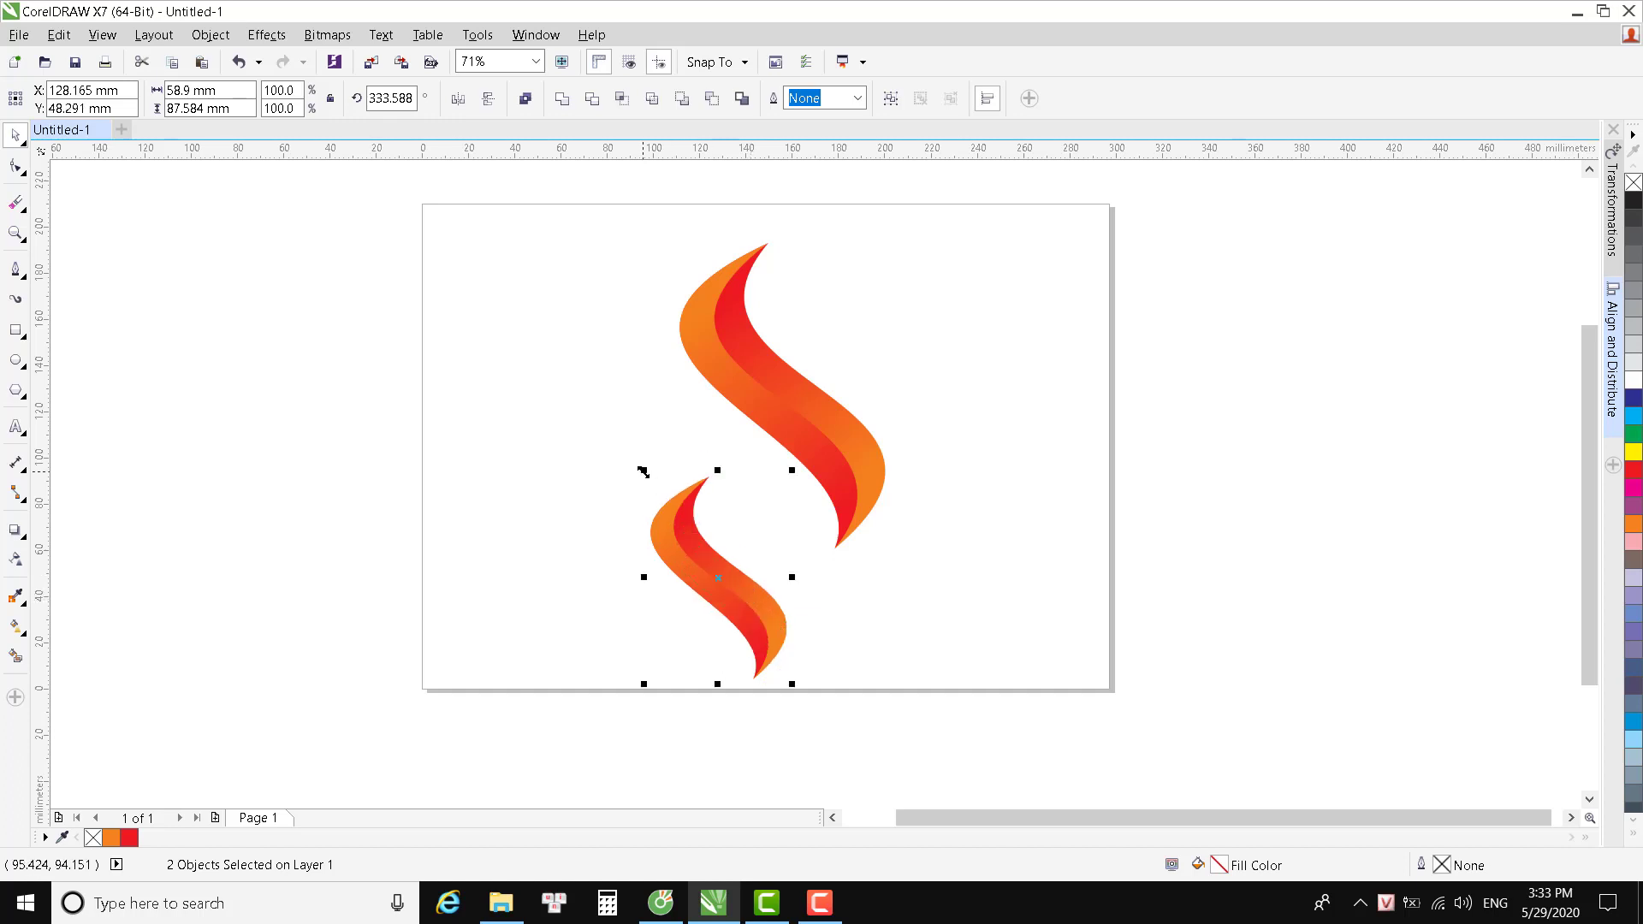
left_click_drag(642, 472, 631, 455)
left_click(1018, 505)
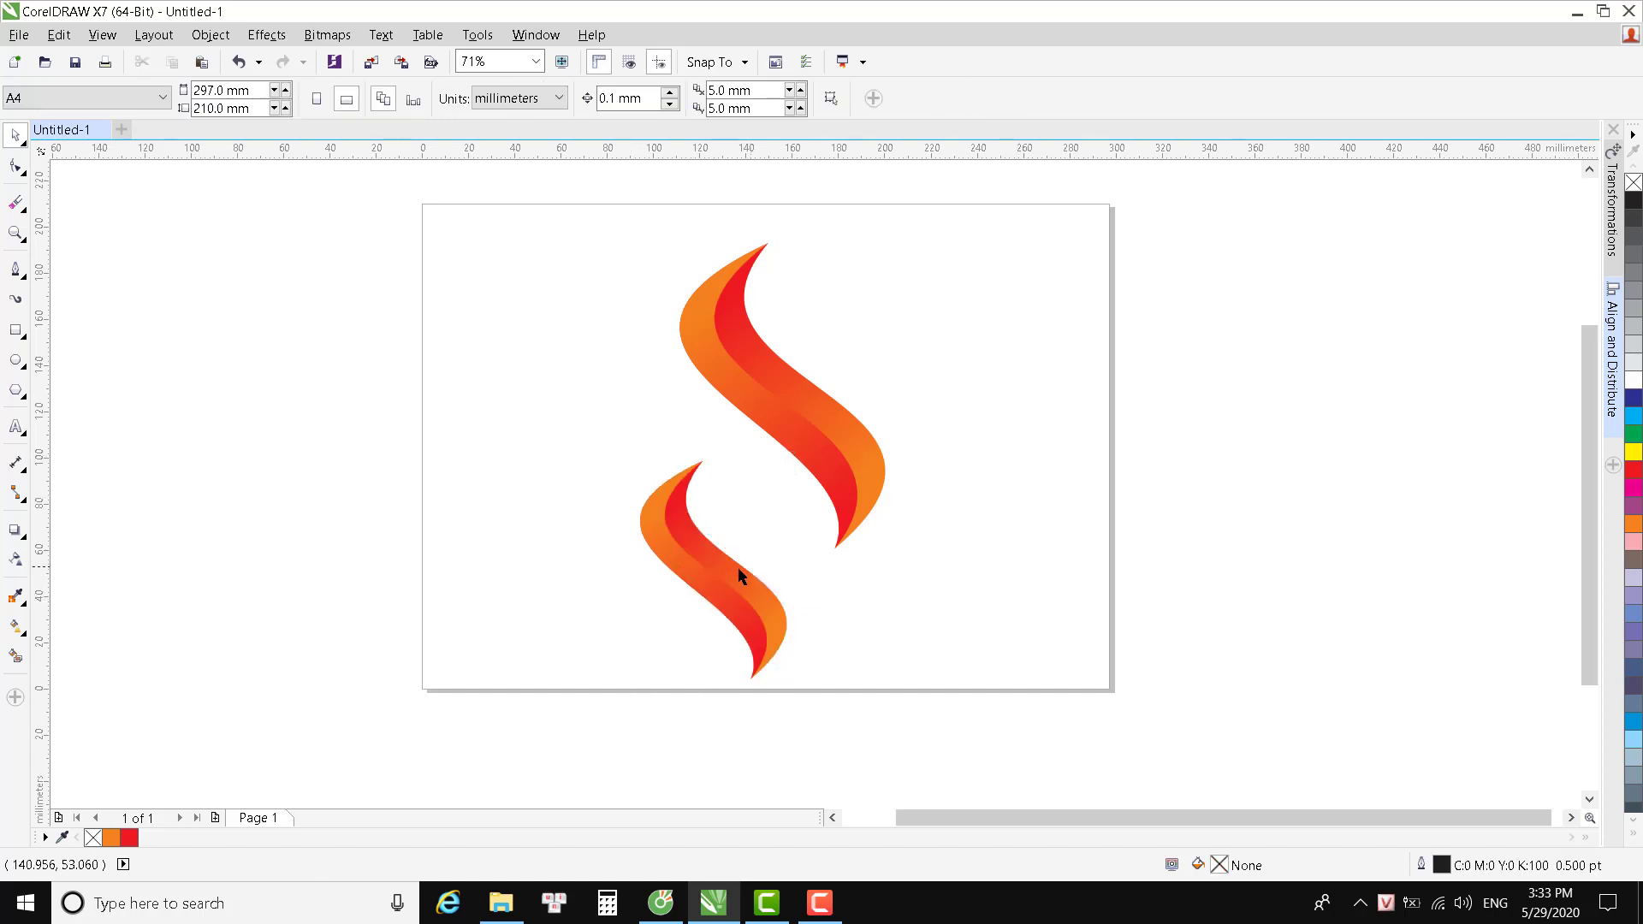
Recolor the fountain fill of the small copy's back ribbon from green near the upper bend to lime green at the lower end.
left_click(737, 567)
left_click(15, 629)
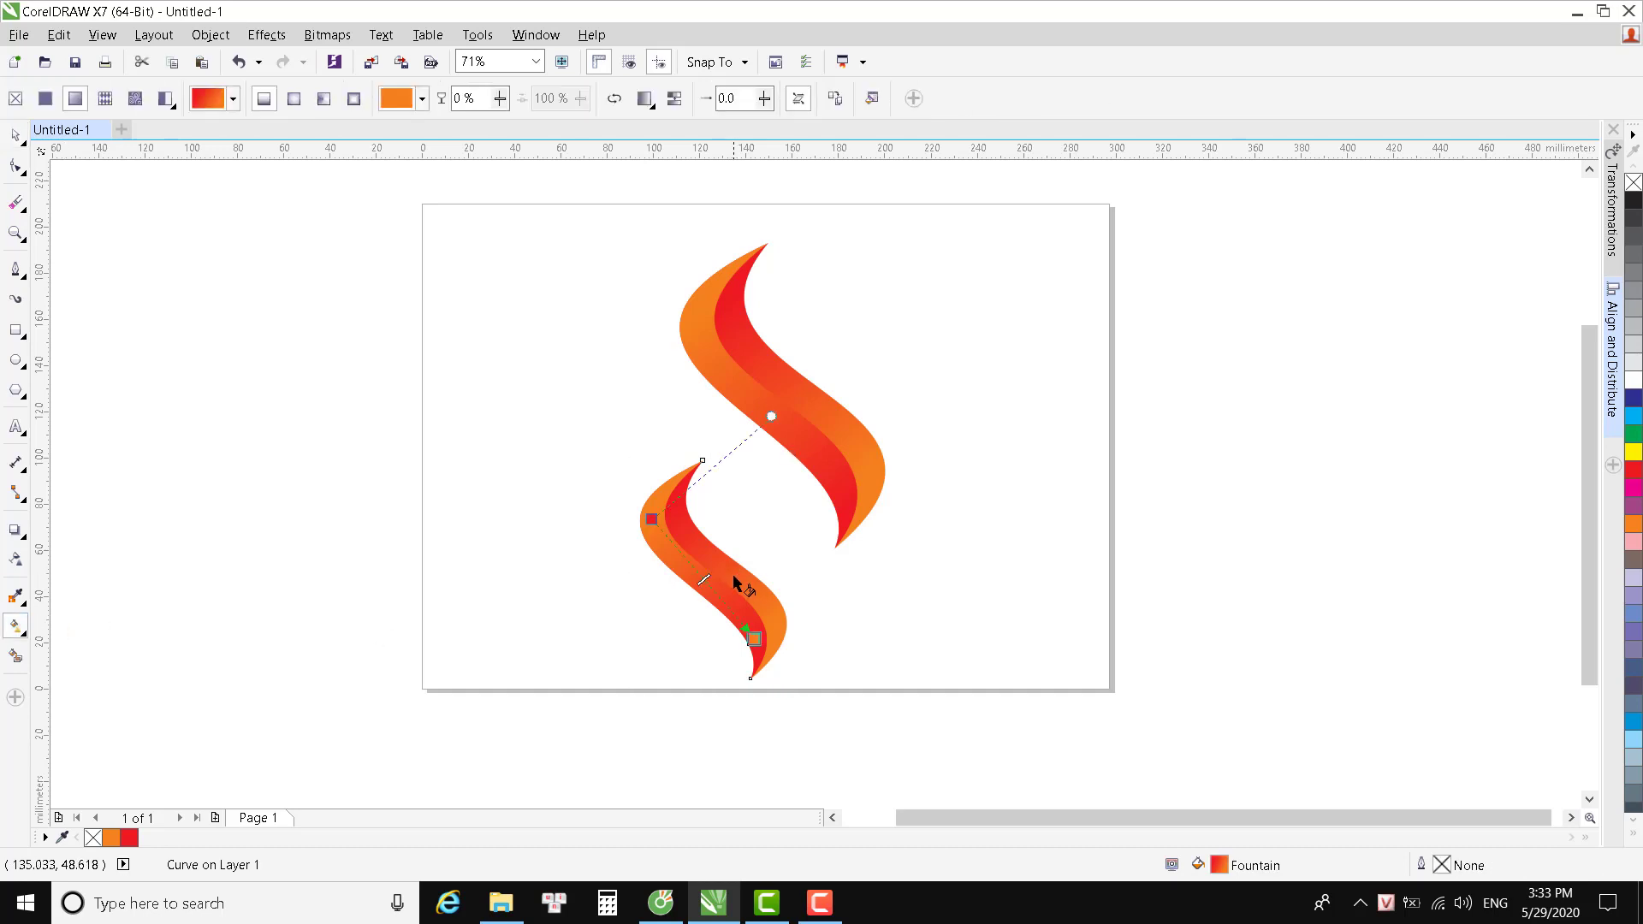
left_click(654, 518)
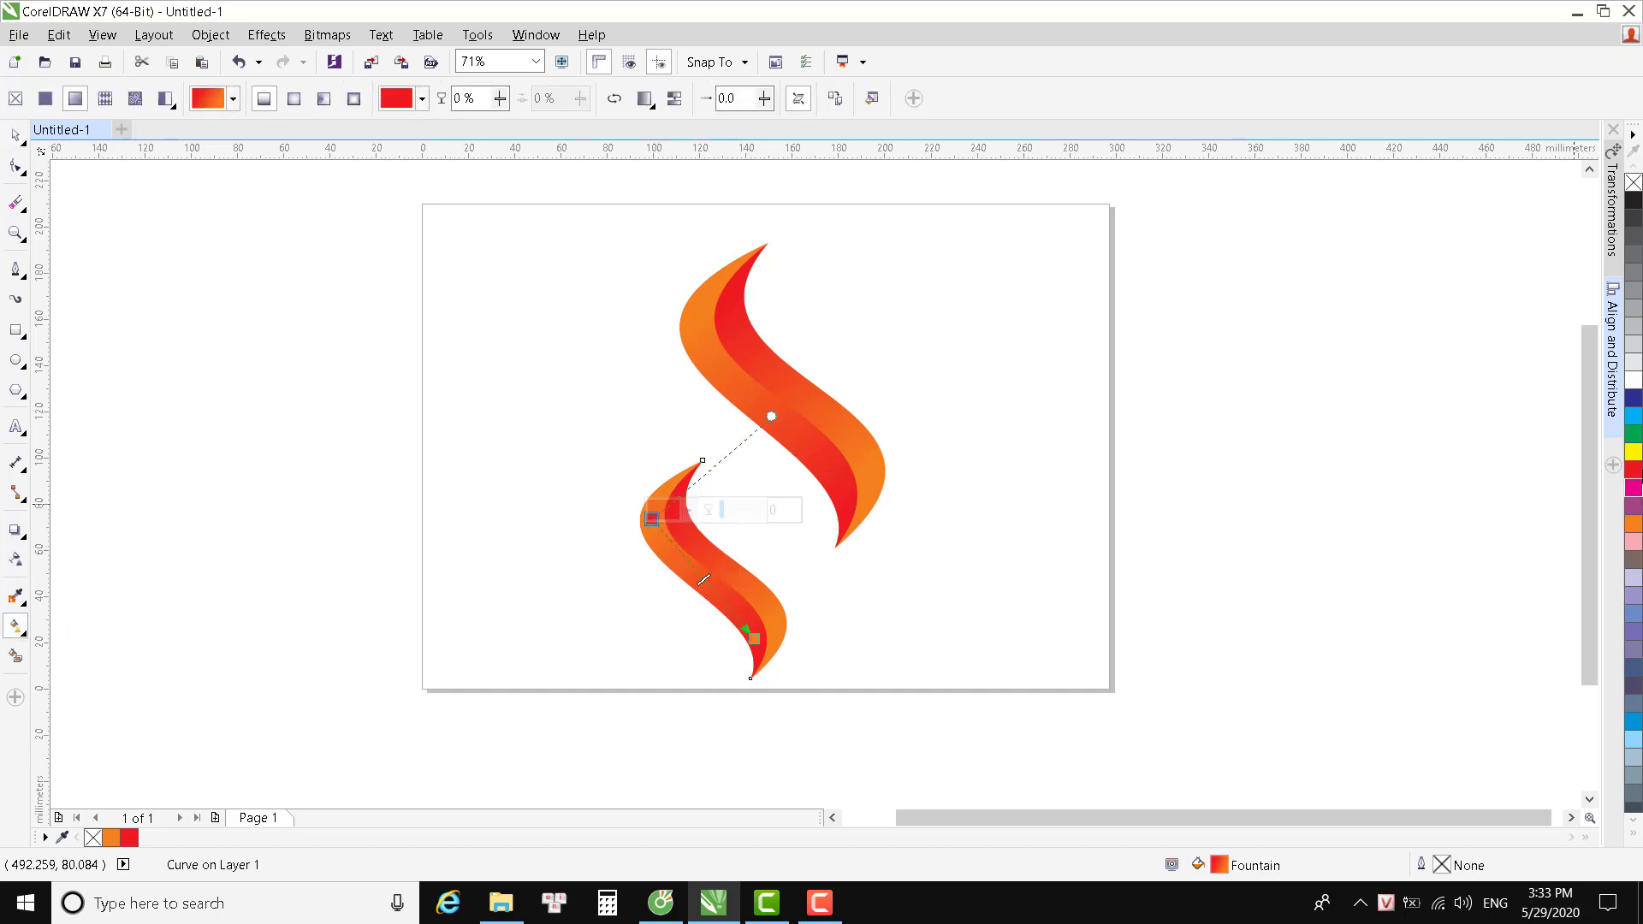
left_click(1633, 436)
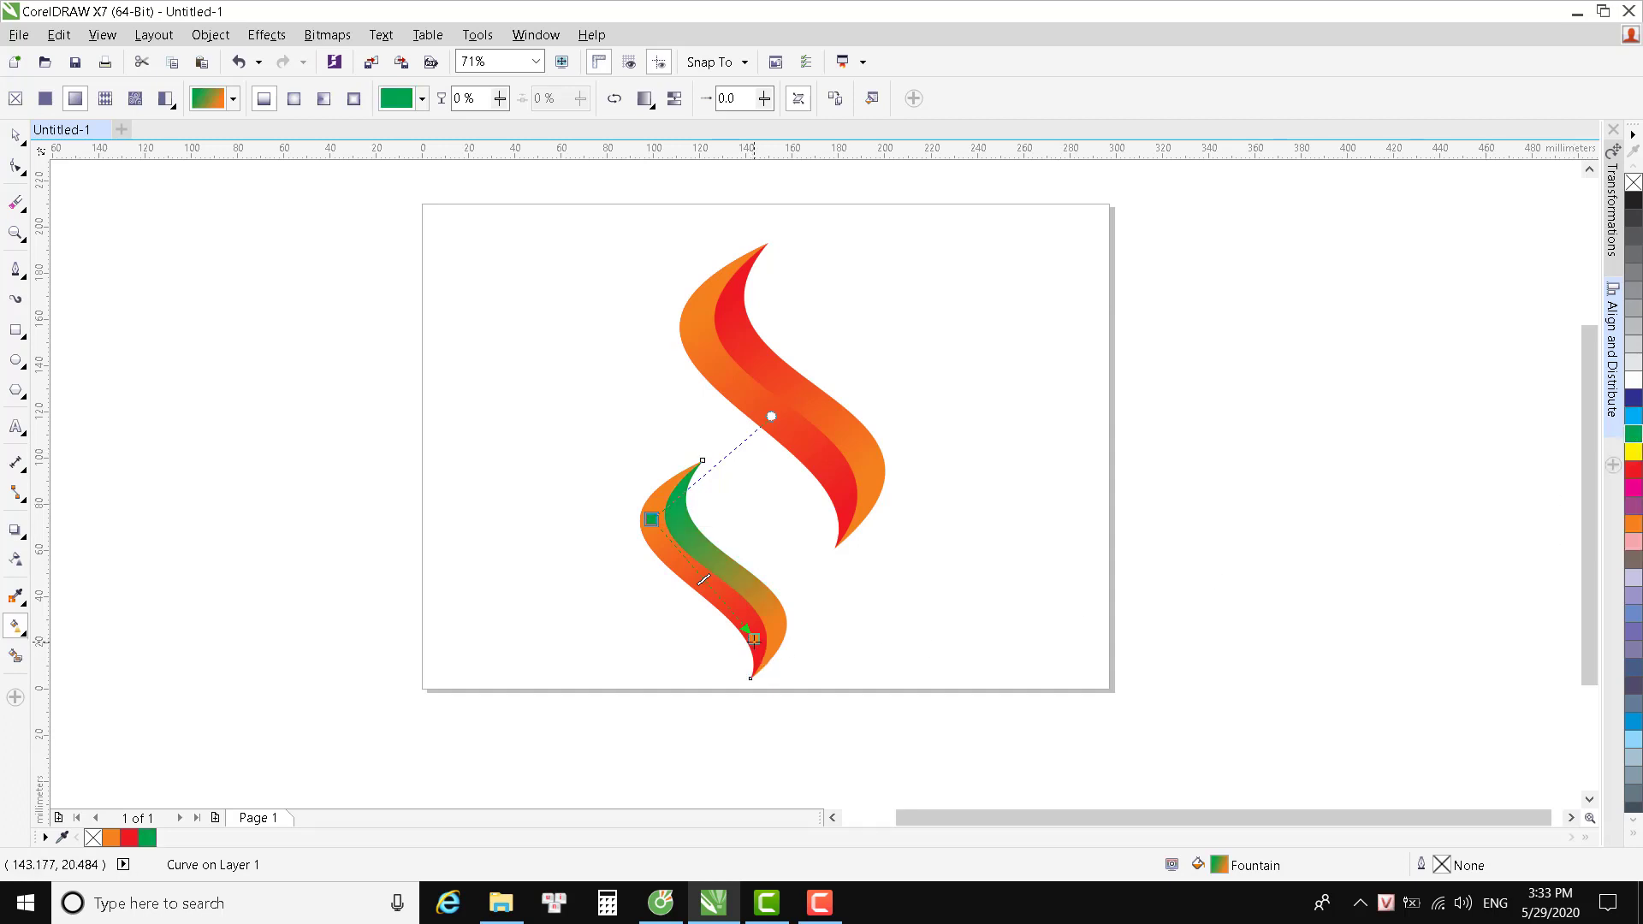
left_click(754, 638)
scroll(1634, 599, "down", 5)
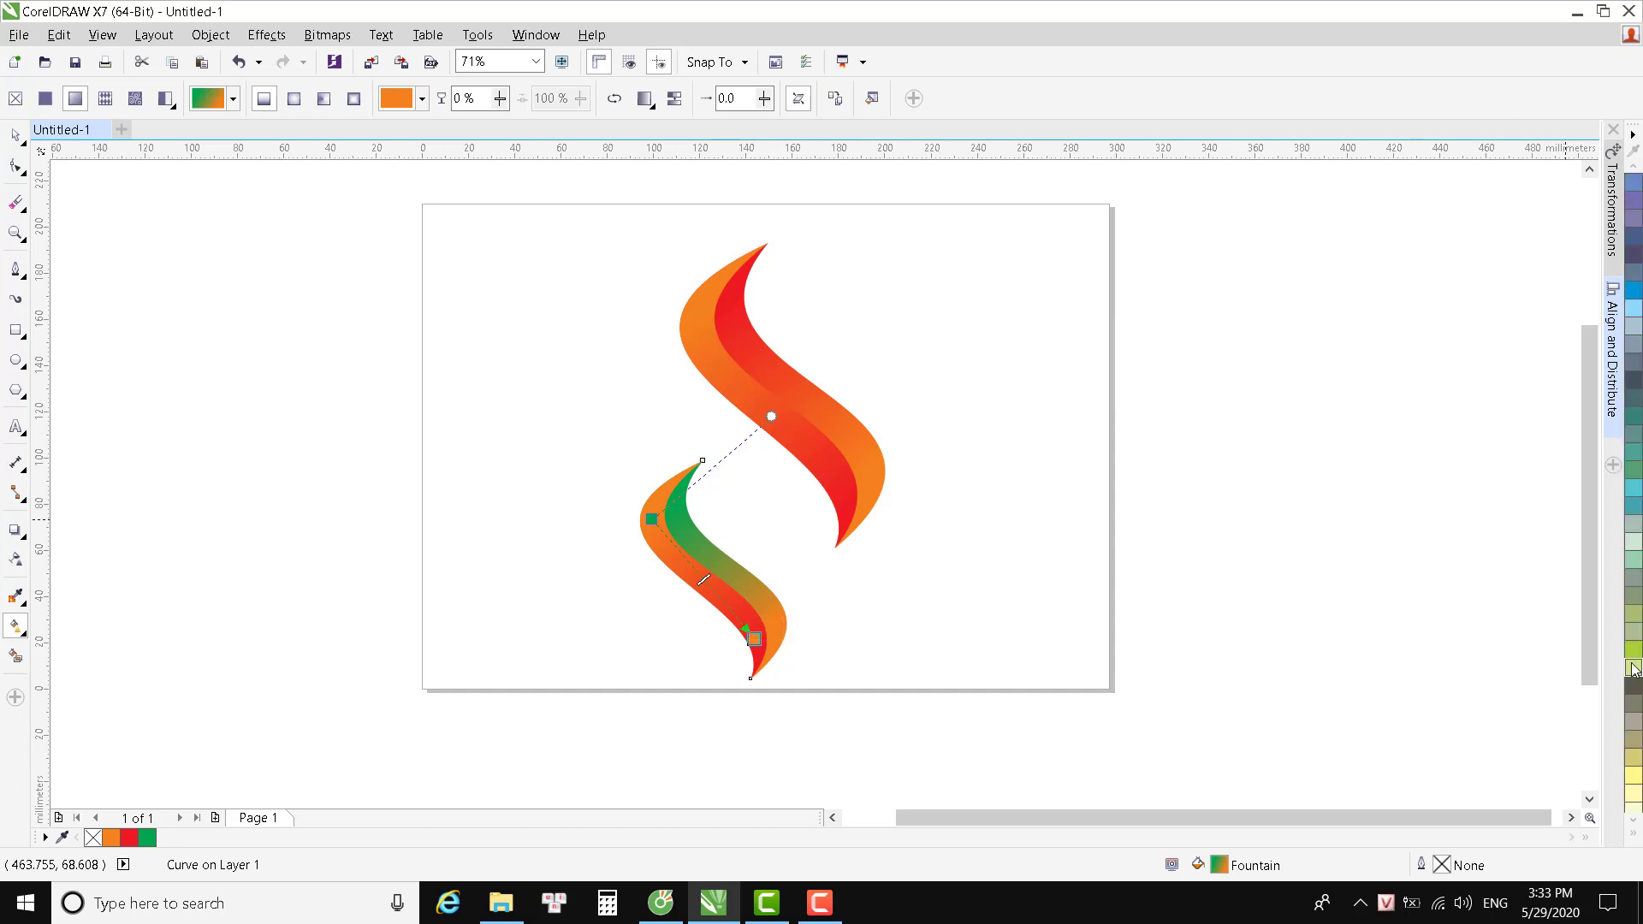
left_click_drag(1361, 651, 754, 638)
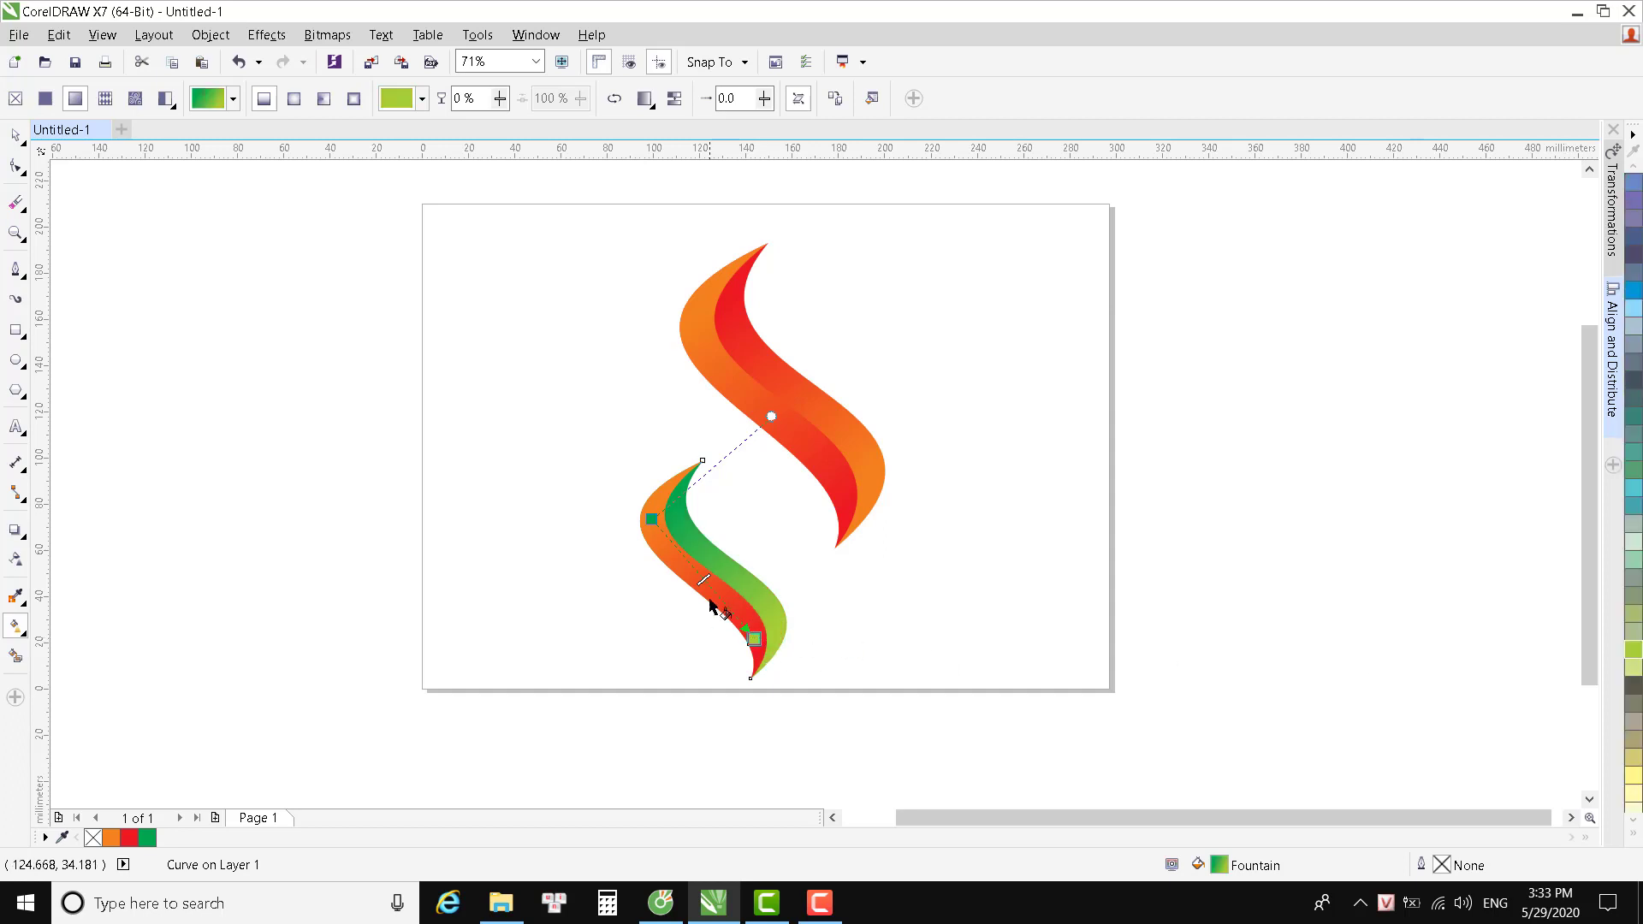
Recolor the fountain fill of the small copy's front ribbon from lime green at the upper bend to green near the lower tip.
left_click(684, 571)
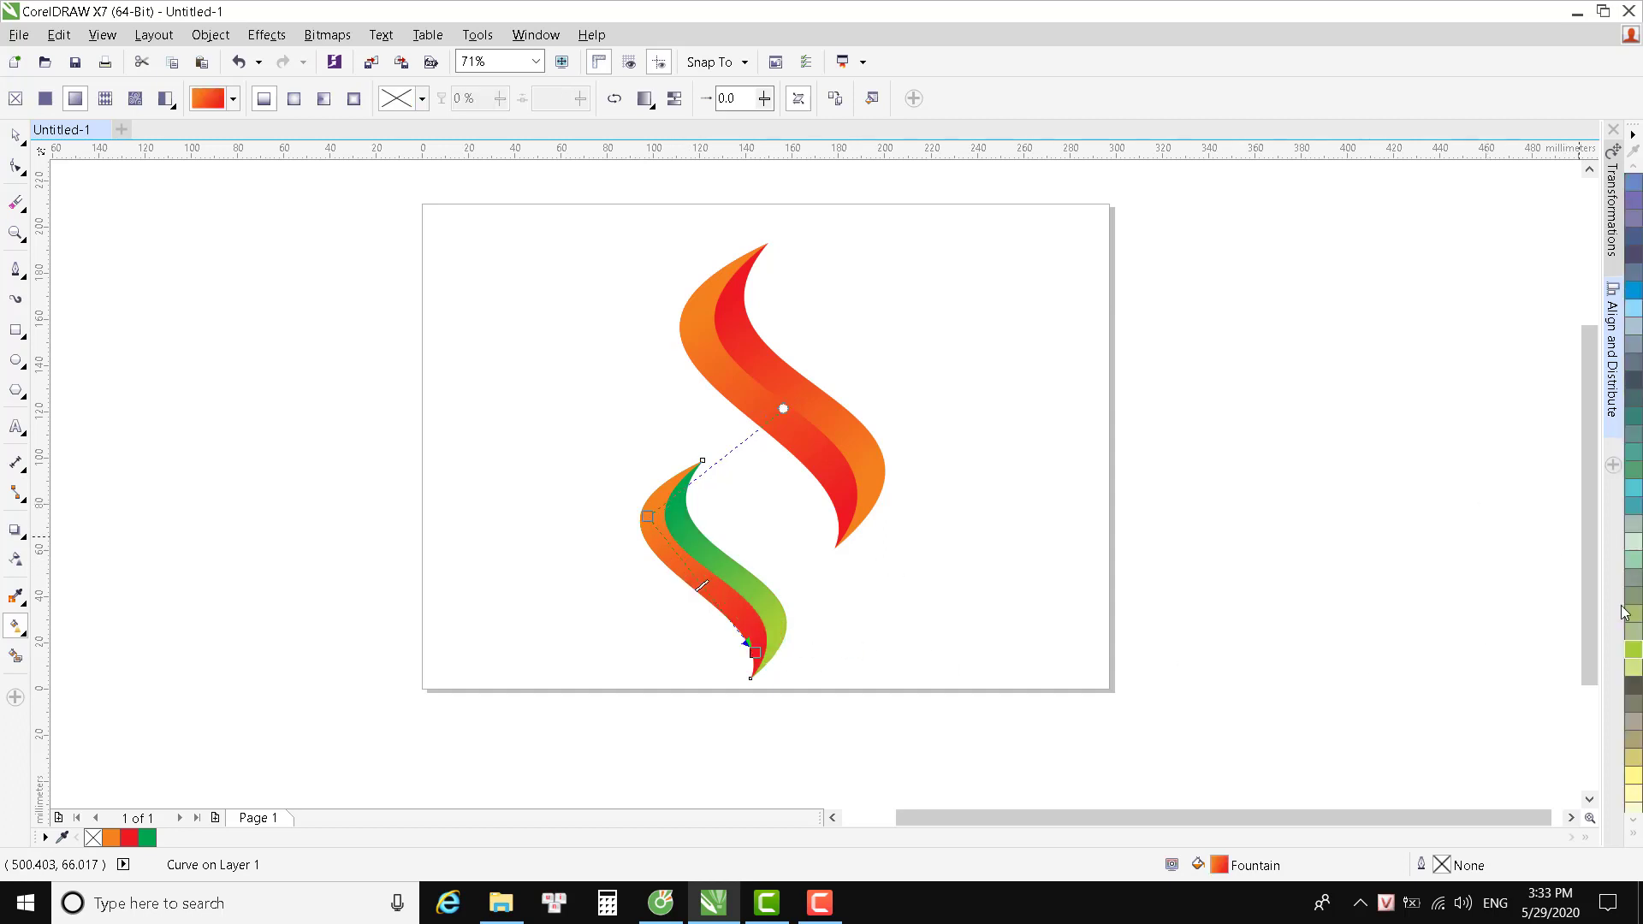
left_click_drag(648, 522, 648, 518)
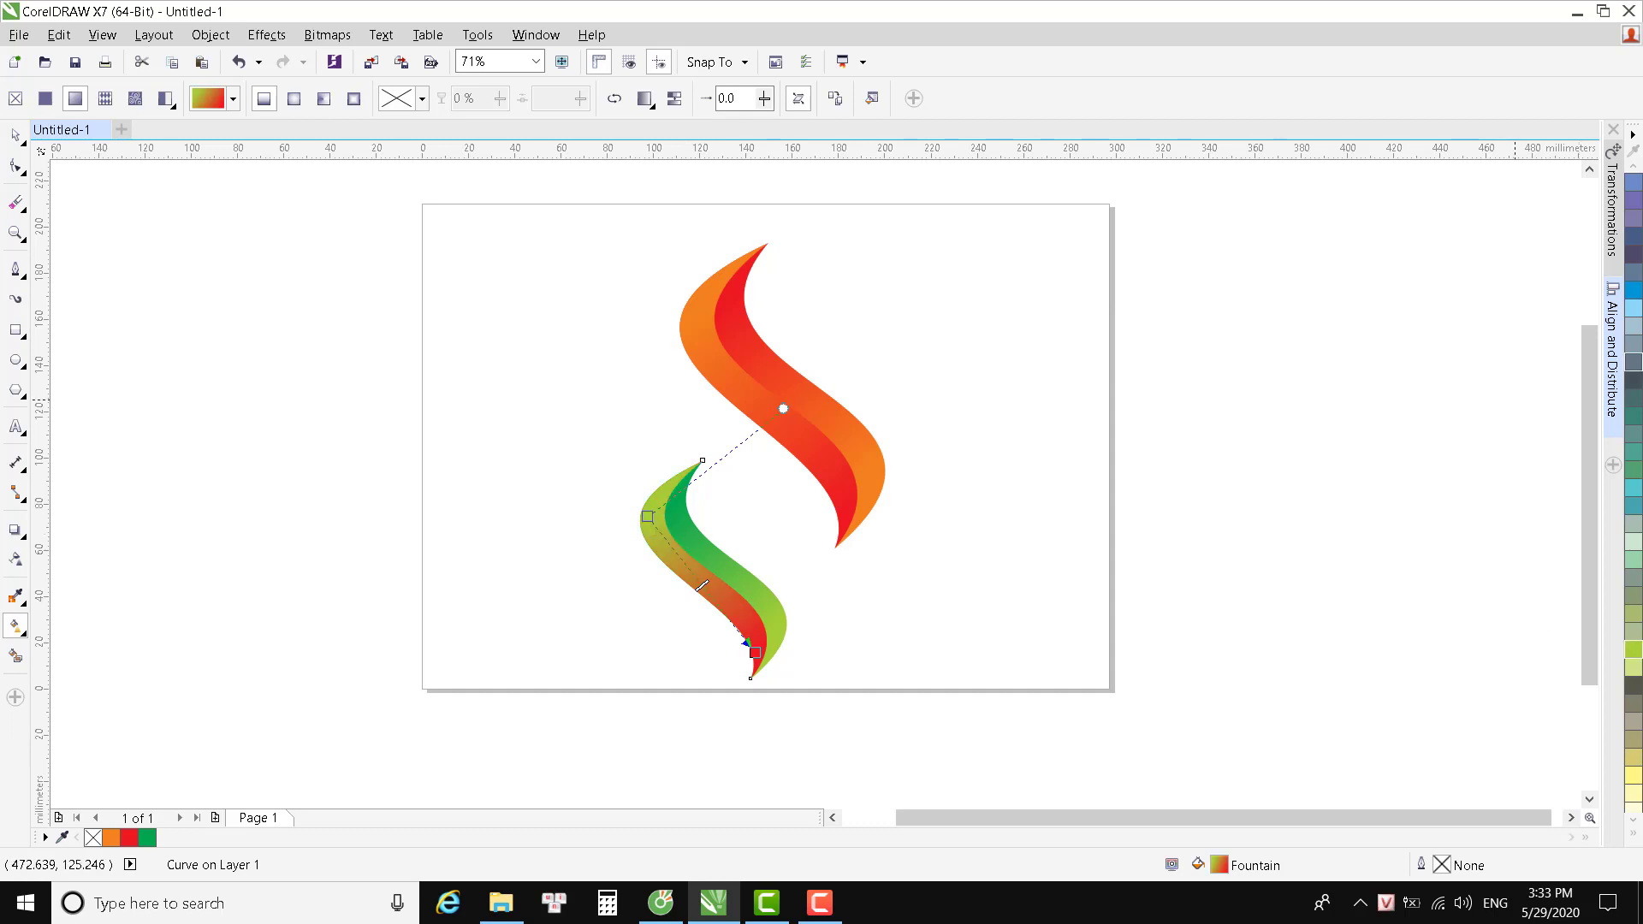
scroll(1634, 428, "up", 10)
left_click_drag(1634, 382, 755, 650)
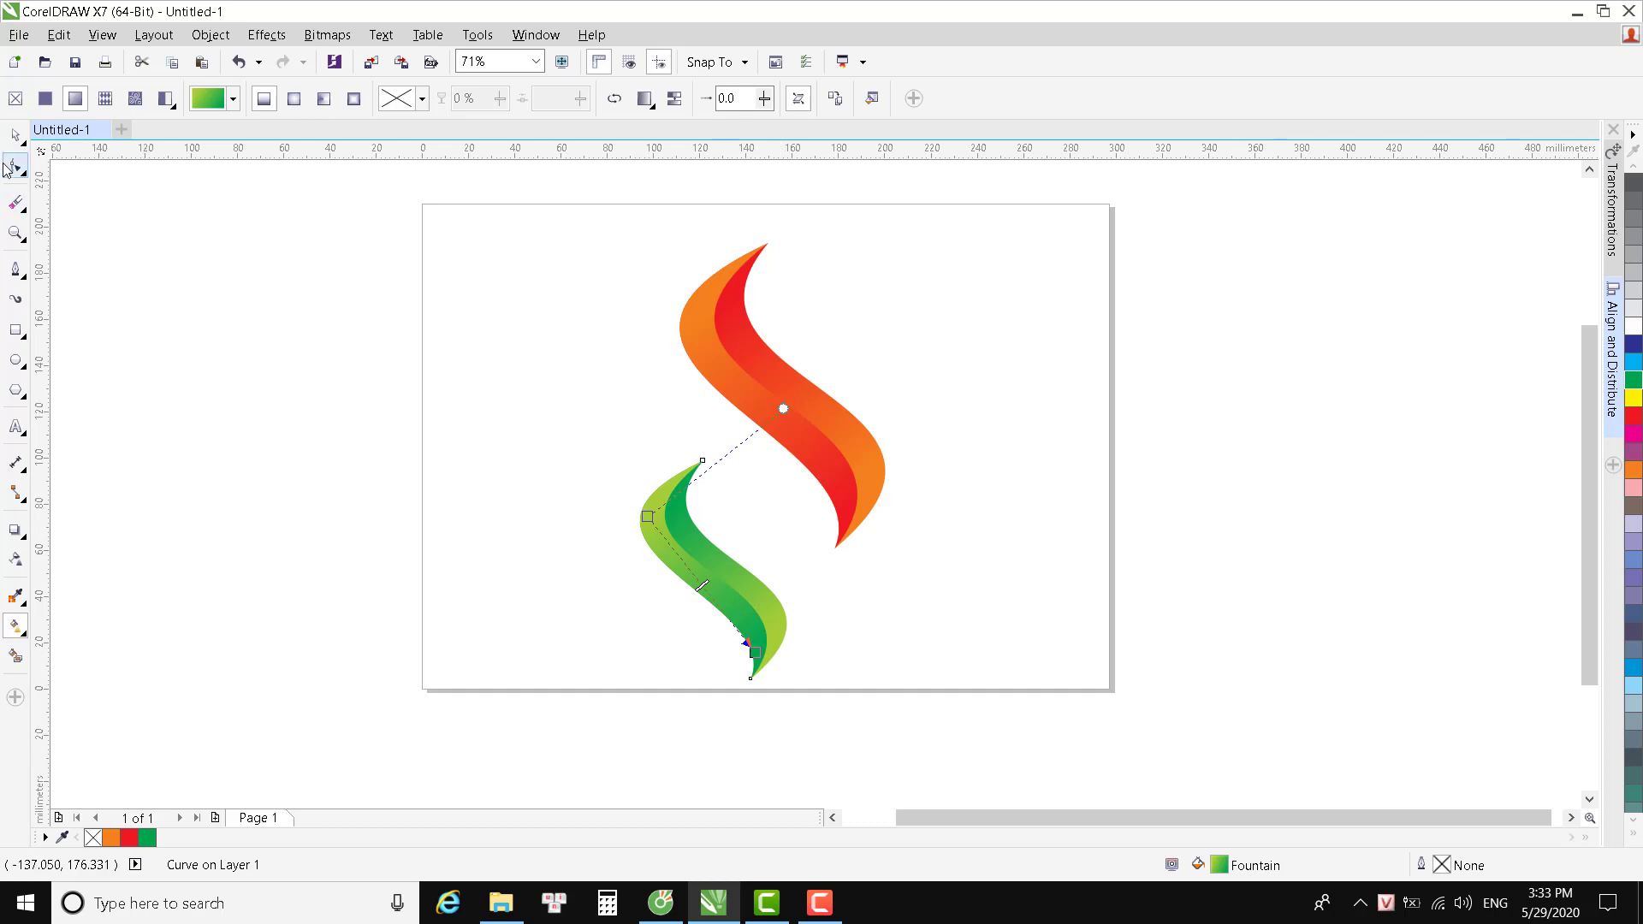
left_click(16, 135)
left_click(92, 467)
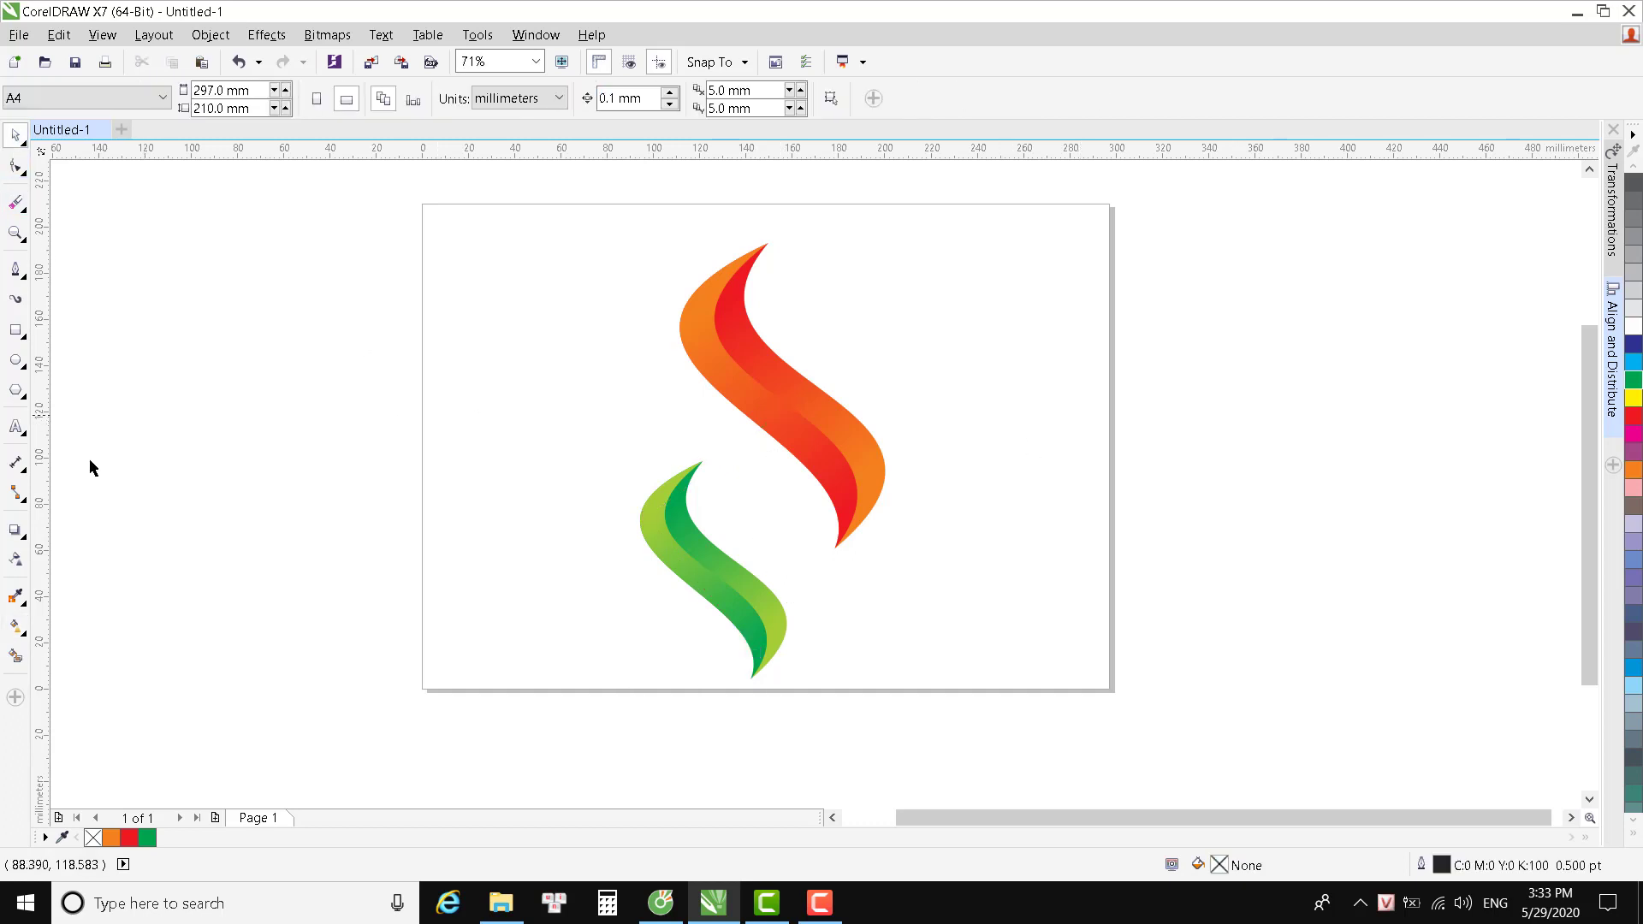
Draw a circle about 66 mm across beside the ribbons and apply a linear fountain fill from light grey to white.
left_click(17, 360)
left_click_drag(943, 403, 1035, 554)
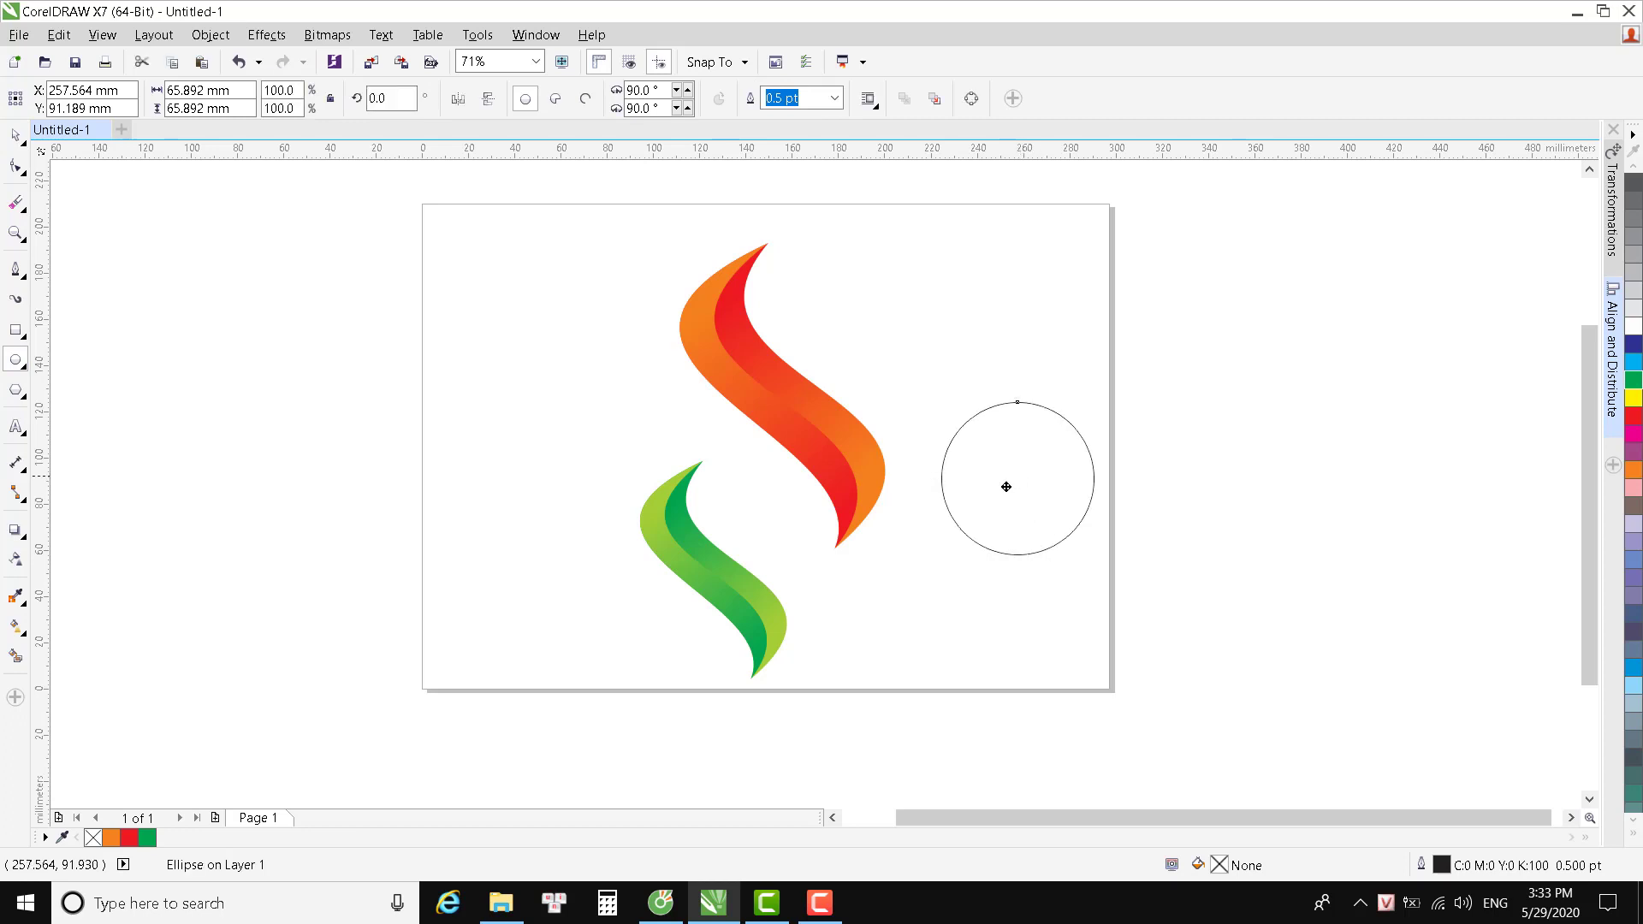
left_click_drag(1006, 487, 1076, 484)
left_click(15, 625)
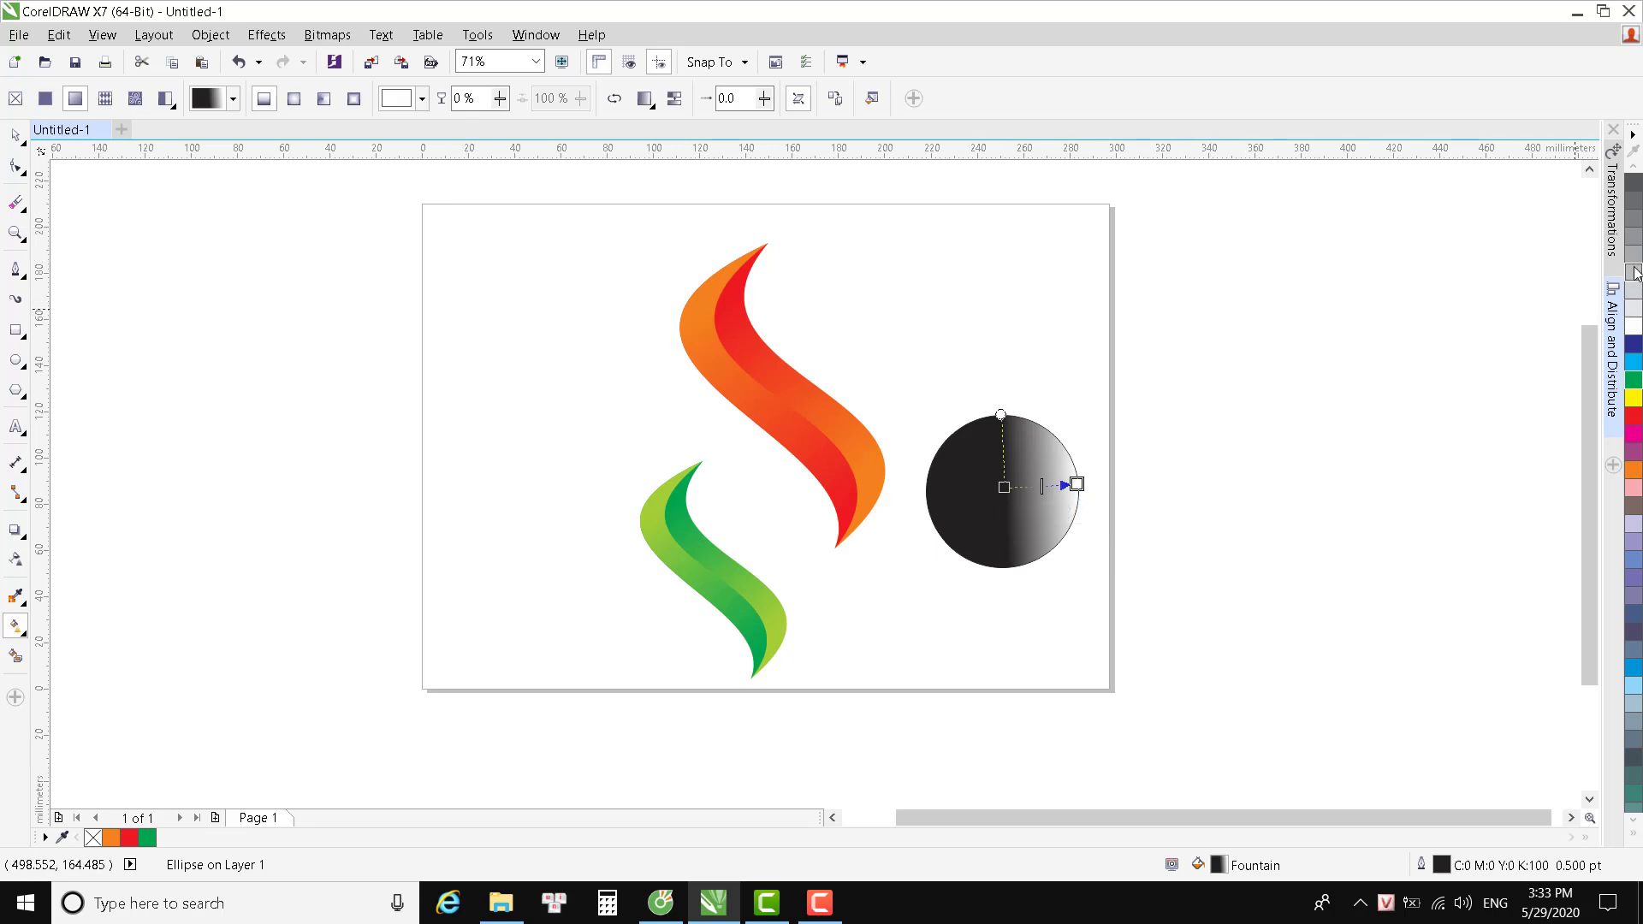
left_click_drag(1014, 466, 1005, 484)
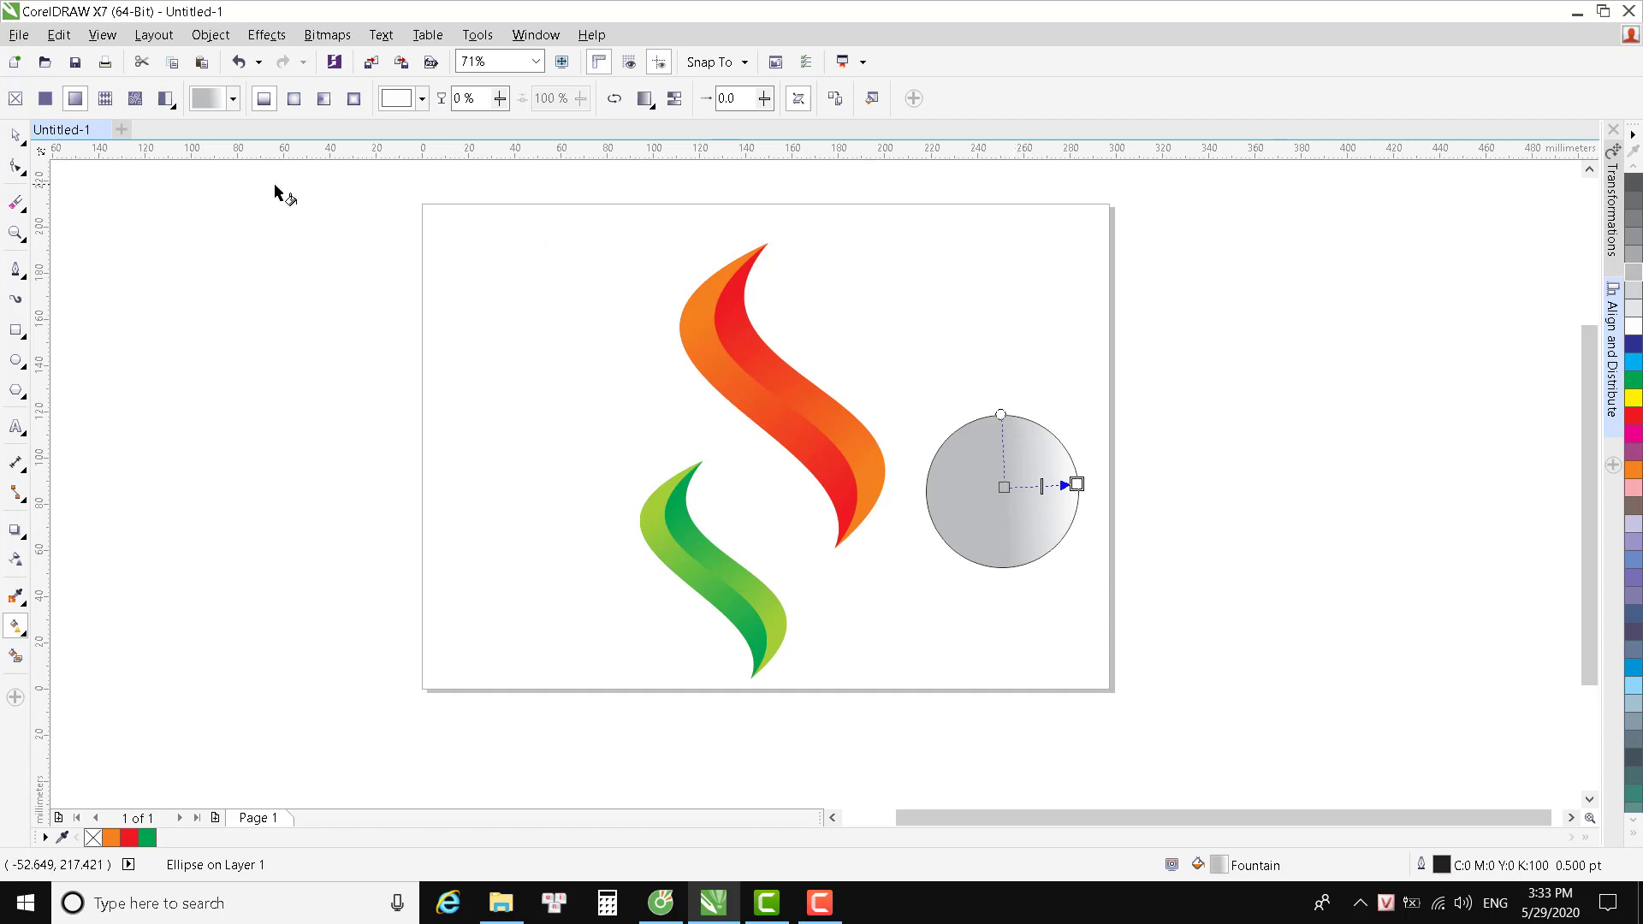
Change the circle's fill to an elliptical fountain with a white centre and grey rim, adding near-white stops at 69% and 20%.
left_click(302, 101)
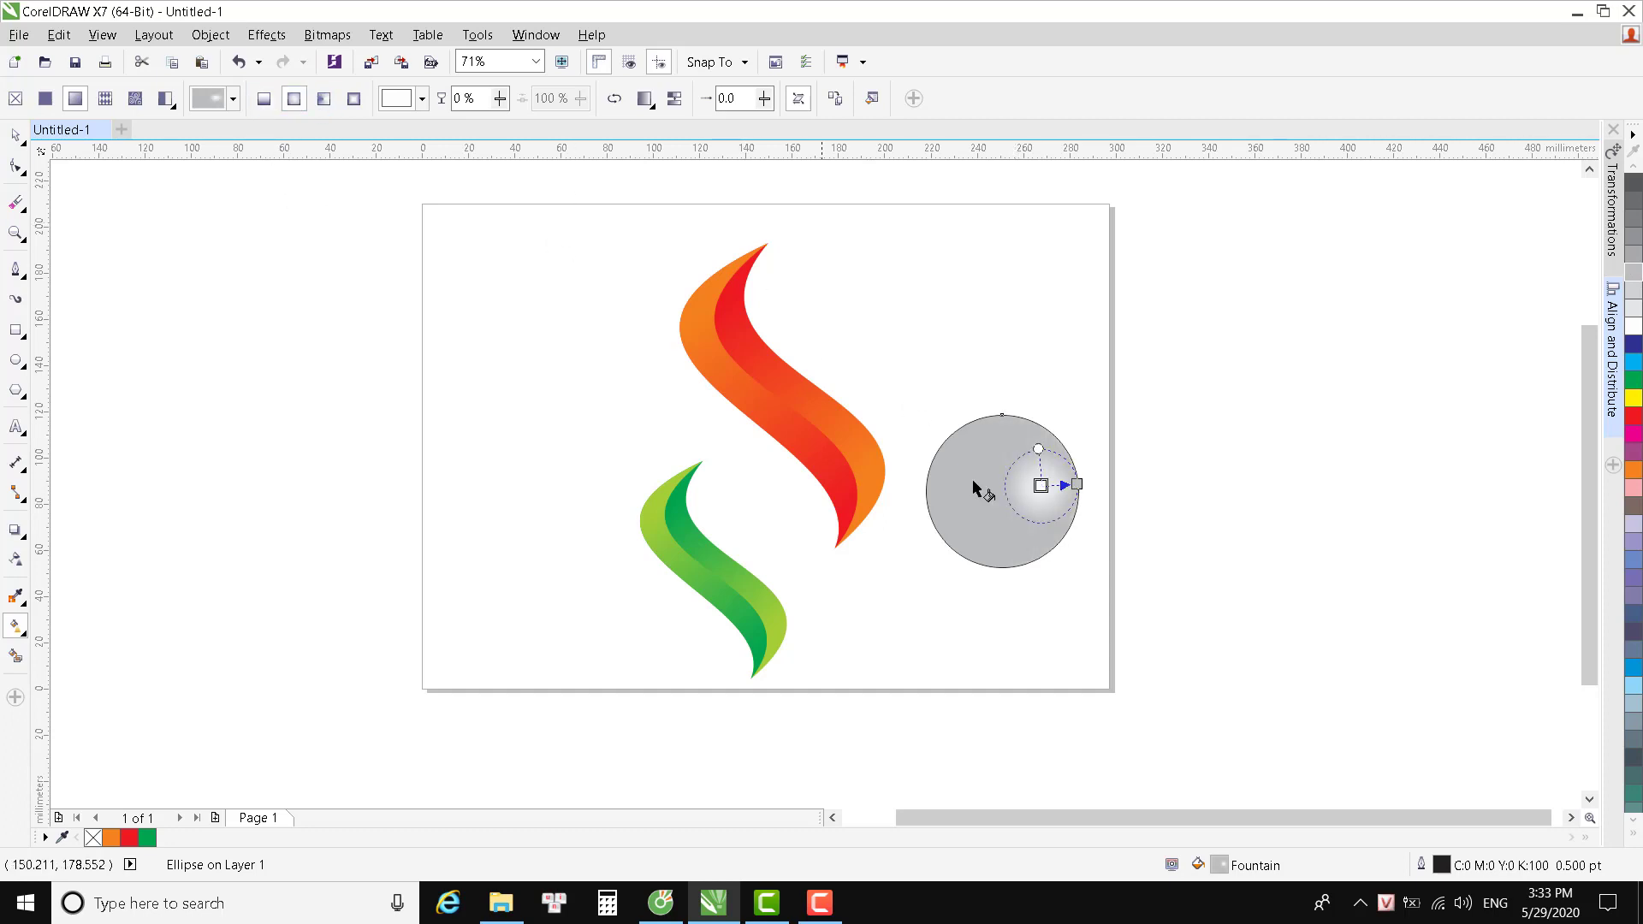
left_click_drag(1021, 491, 1000, 491)
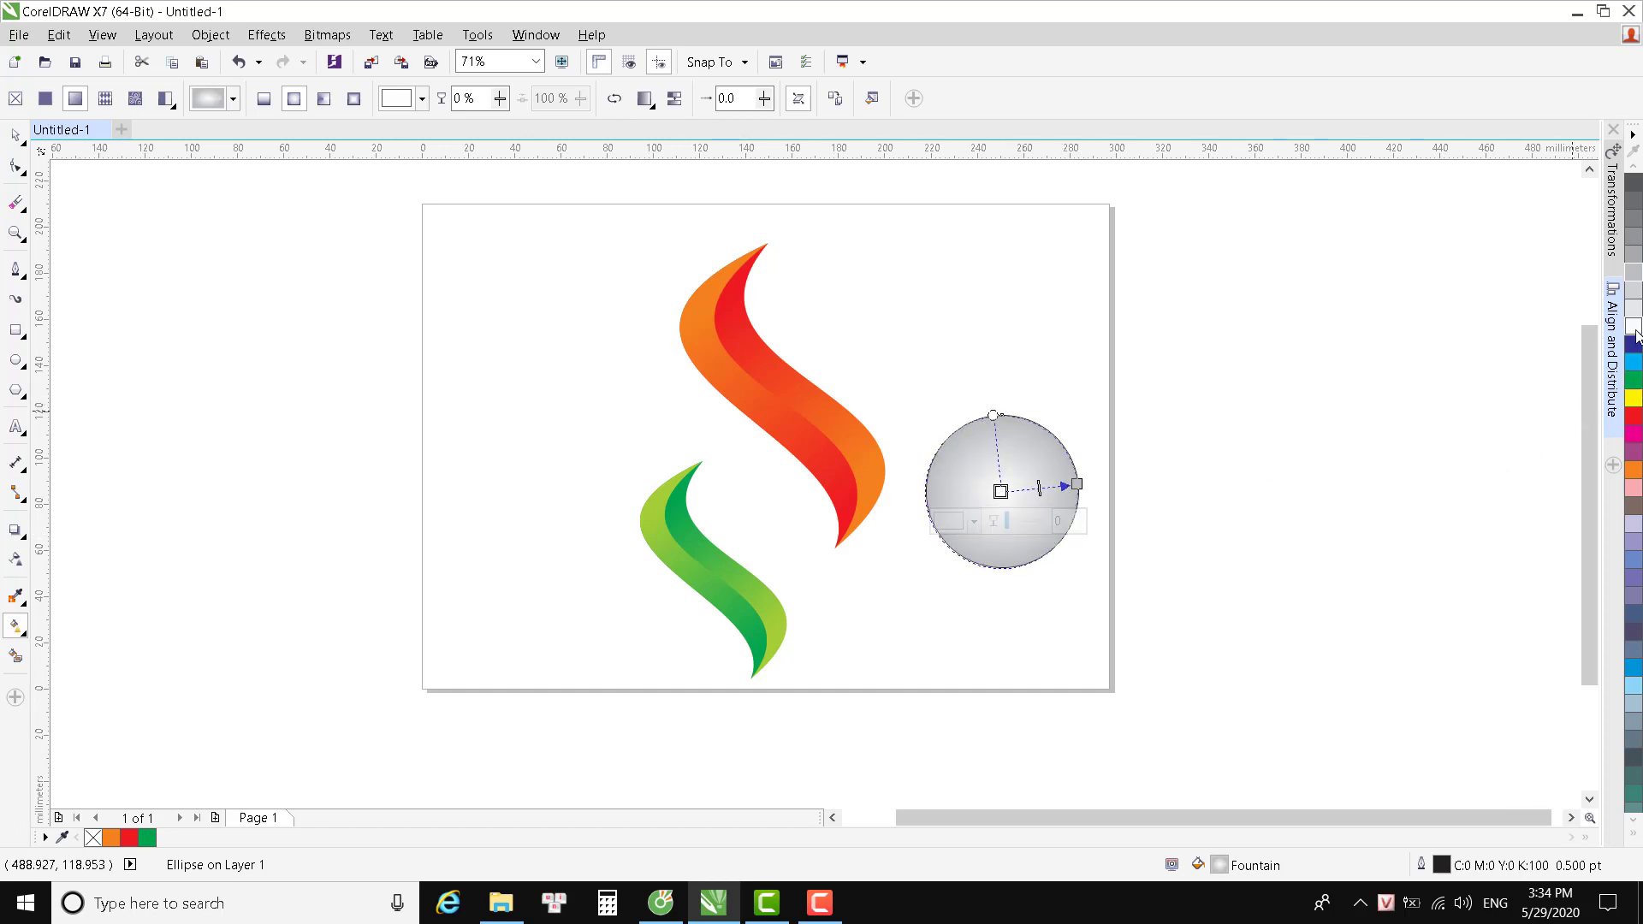
double_click(1020, 492)
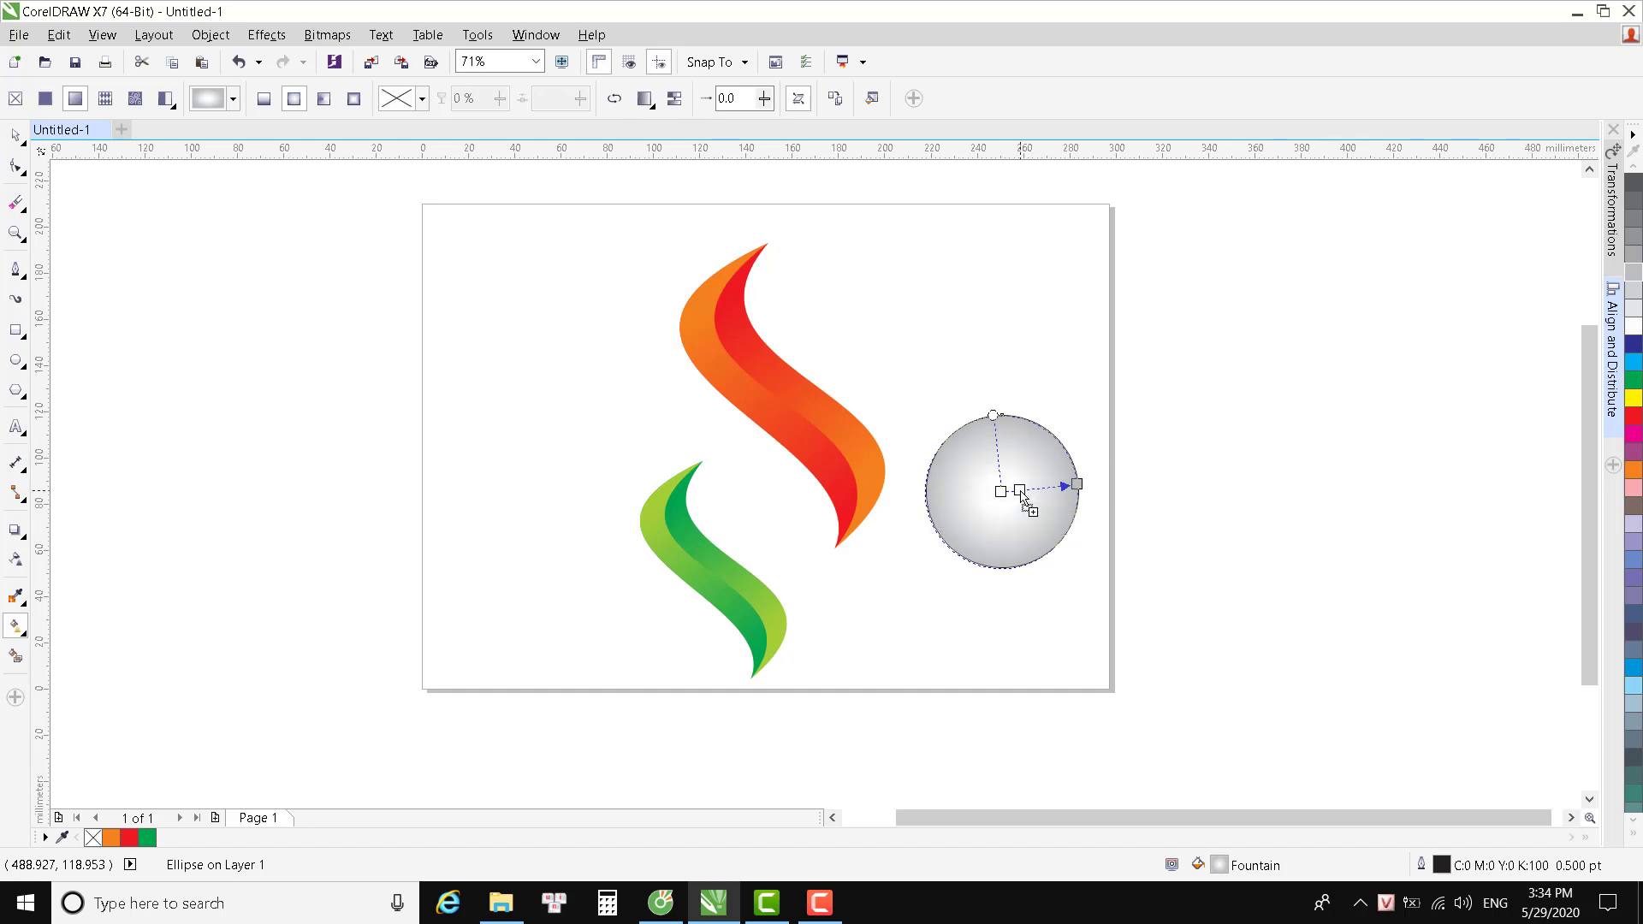
left_click_drag(1020, 490, 1024, 488)
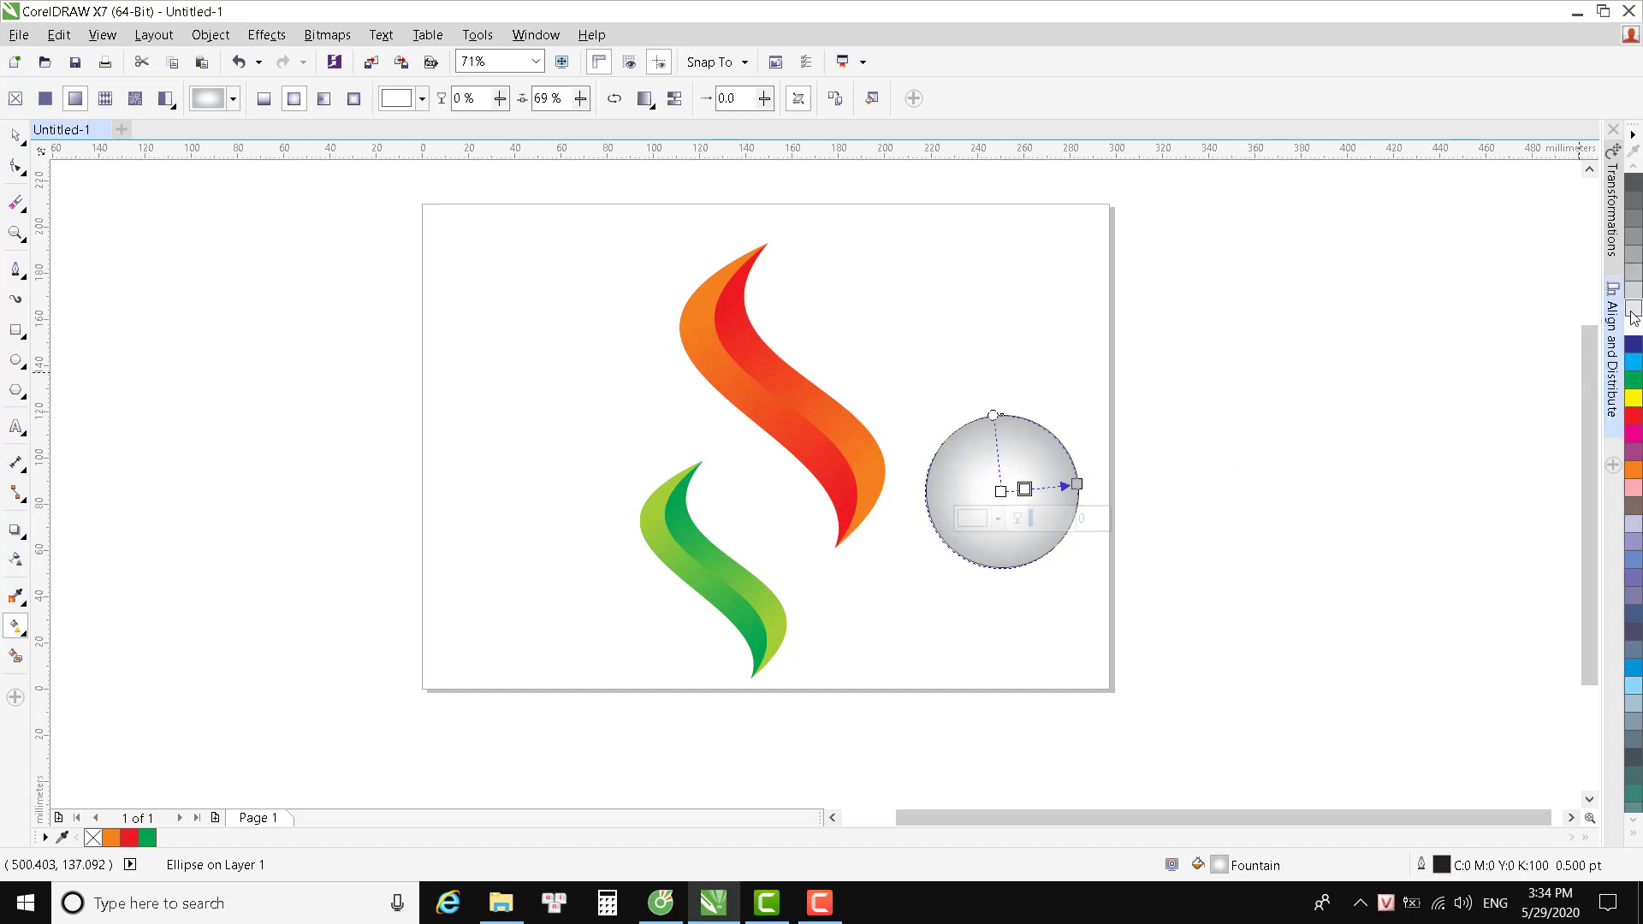
double_click(1060, 485)
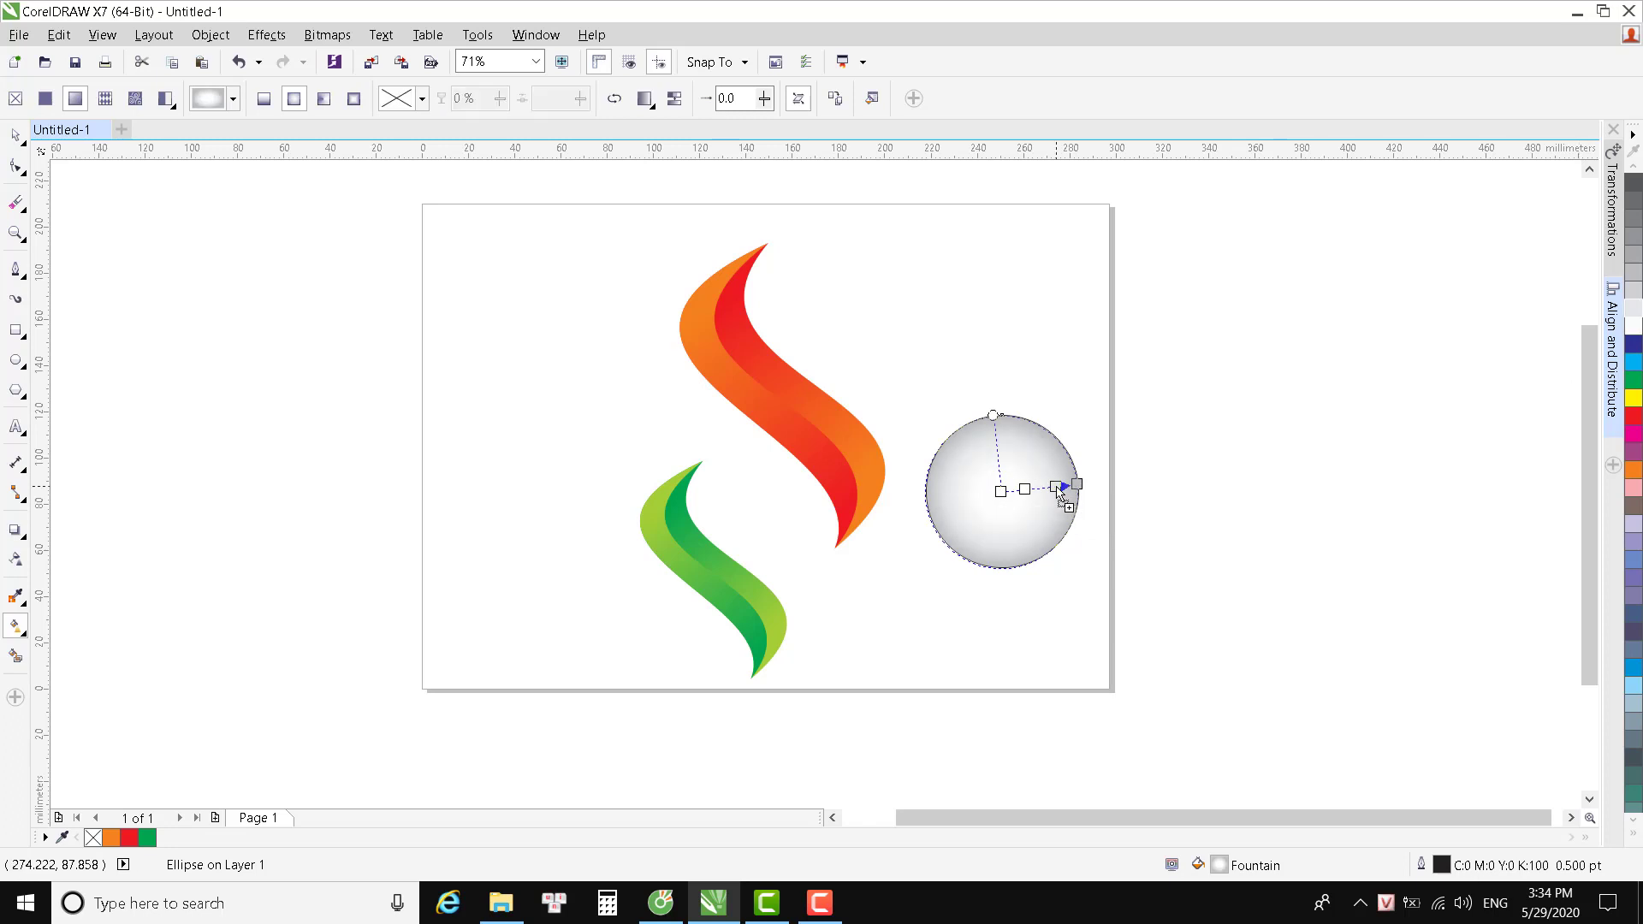
left_click(1061, 485)
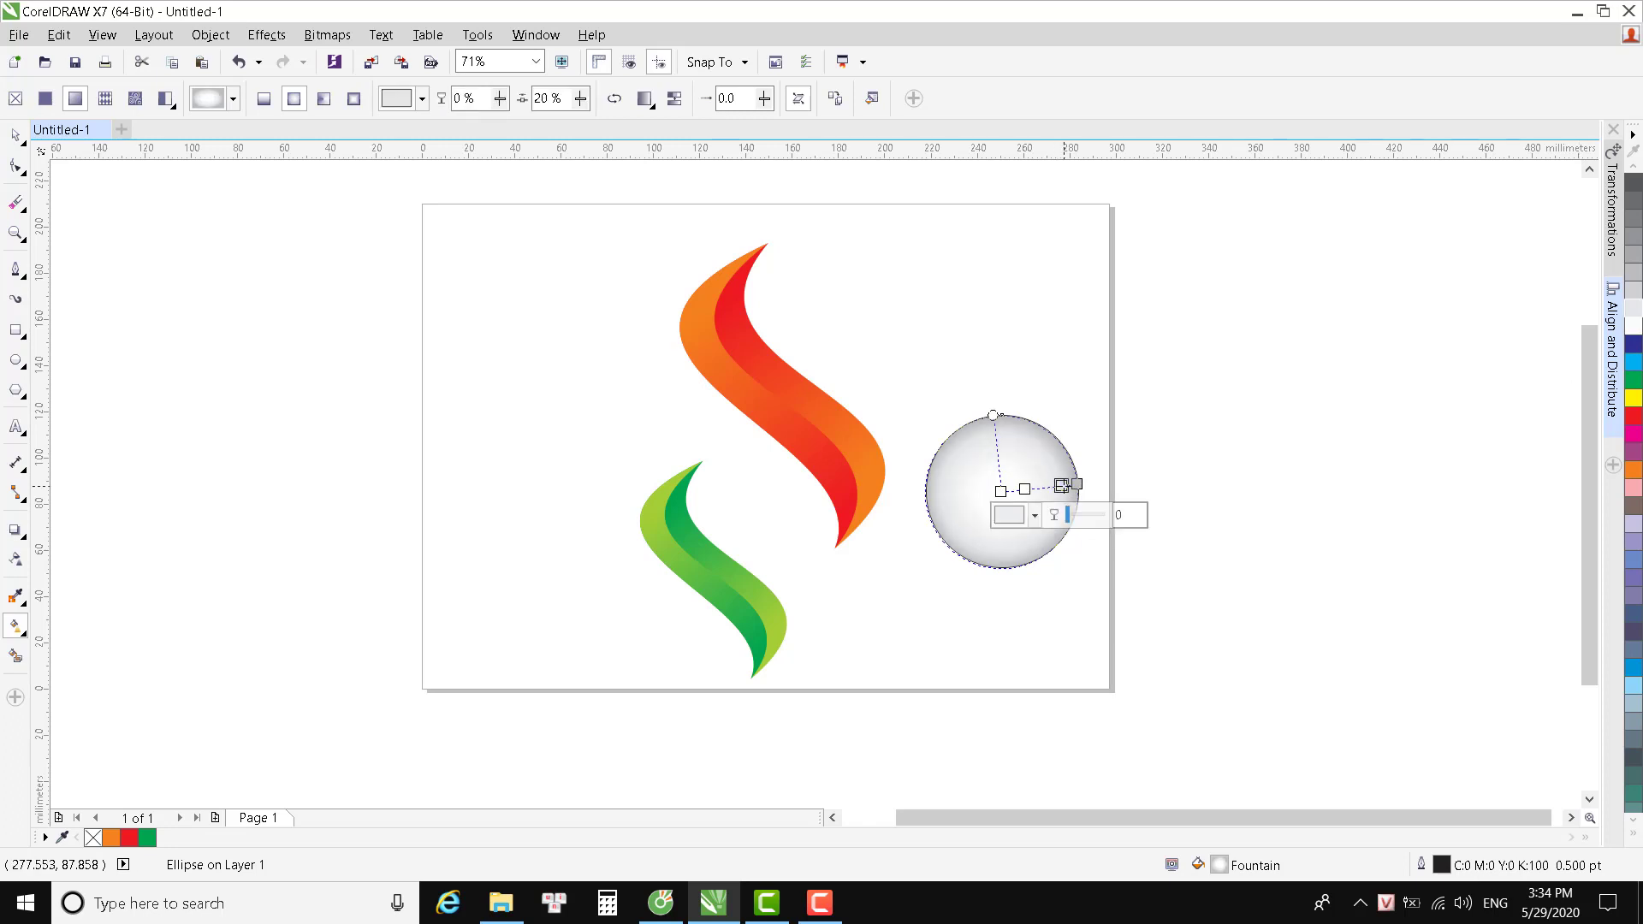
Remove the circle's outline and place the circle between the orange and green ribbons.
left_click(15, 134)
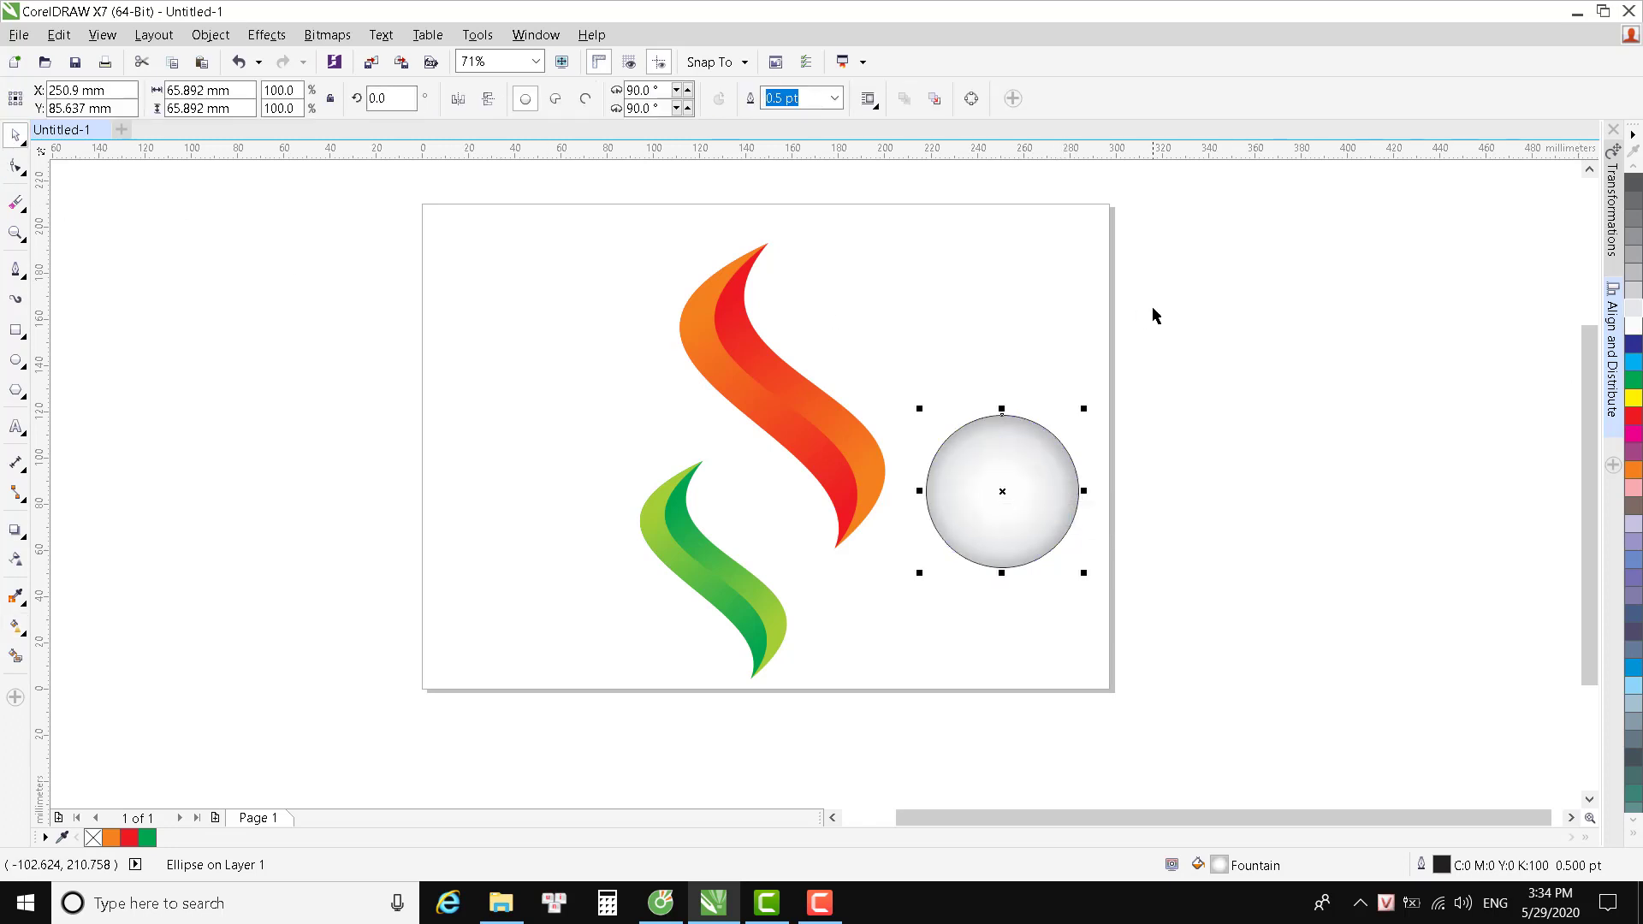
left_click(1632, 171)
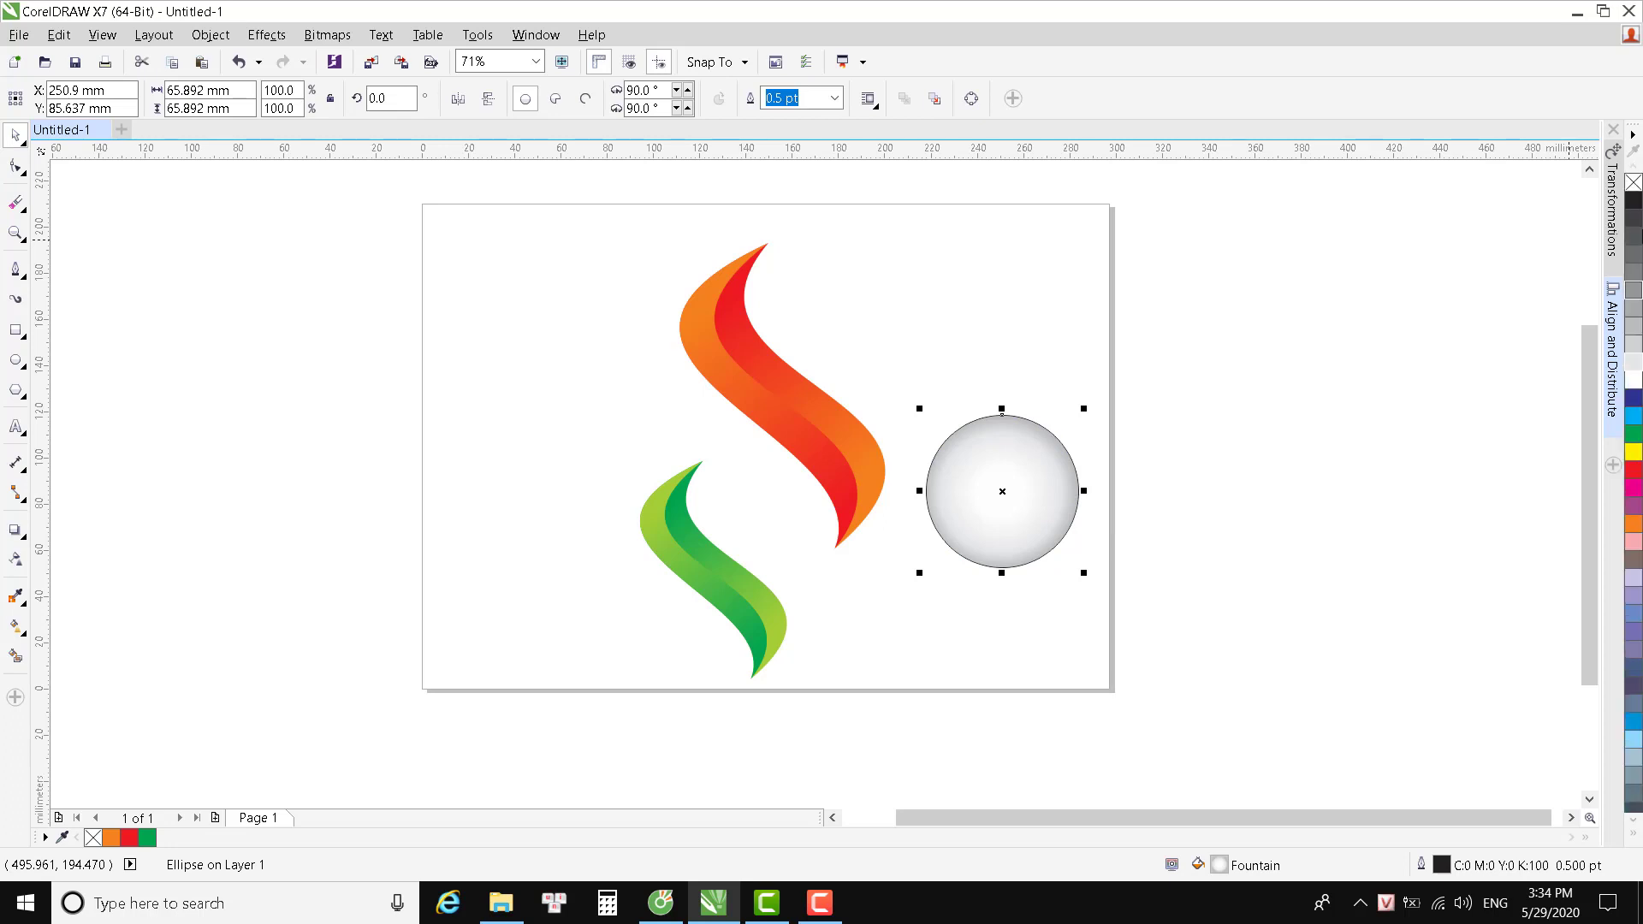
right_click(1633, 182)
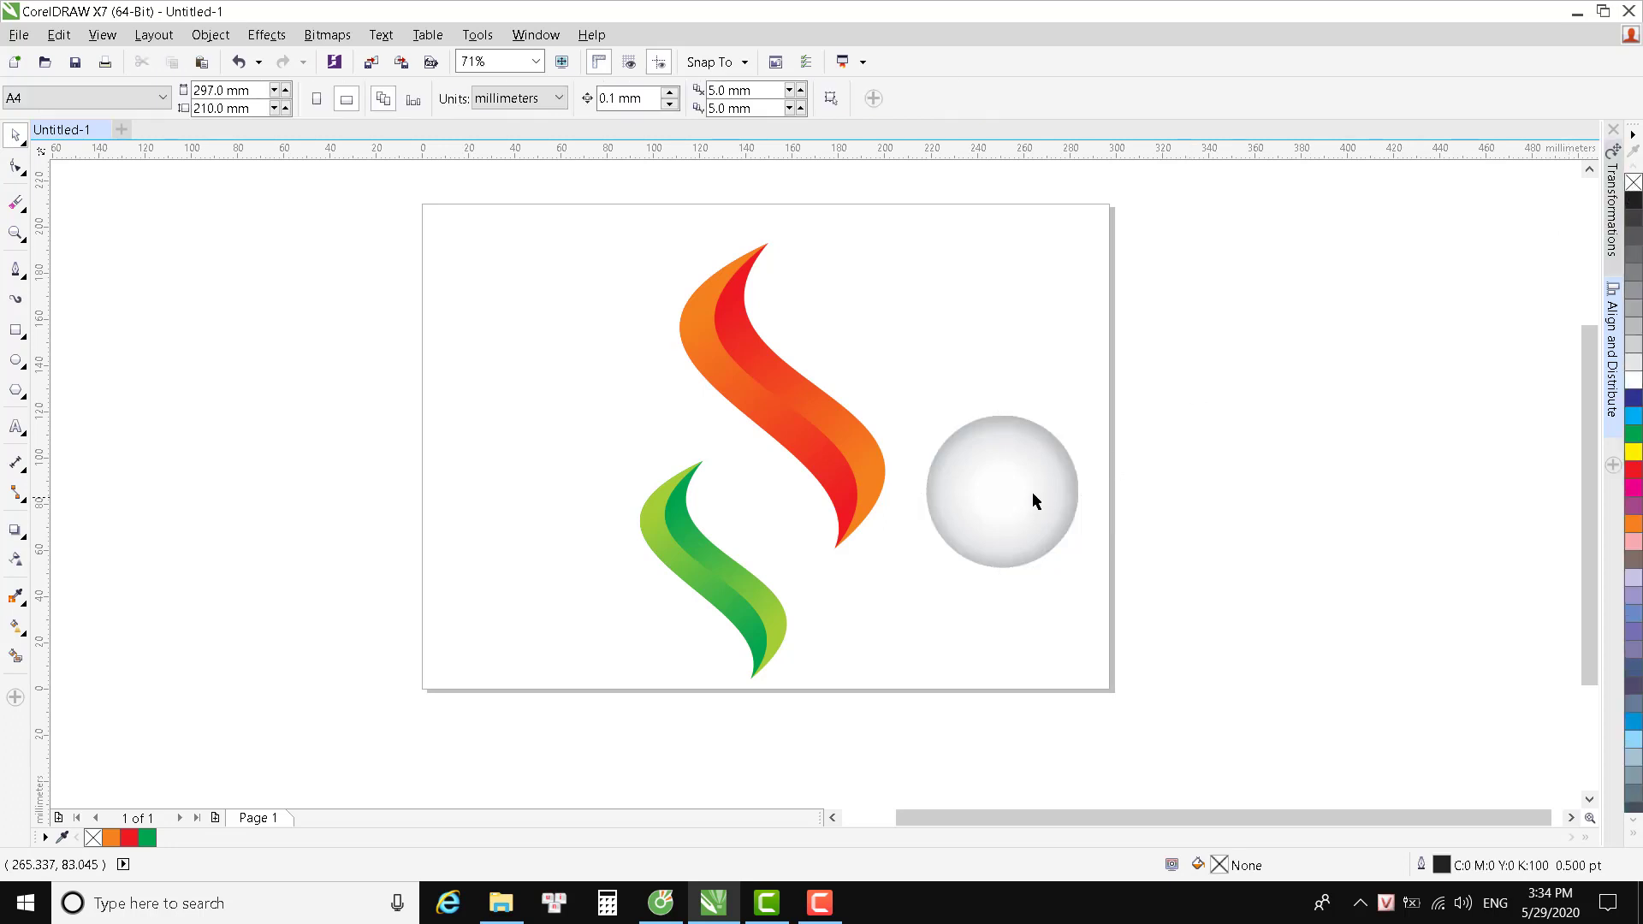
left_click_drag(1033, 499, 807, 507)
Group the two green ribbons and bring the group to the front of the layer.
left_click_drag(590, 444, 799, 715)
right_click(676, 542)
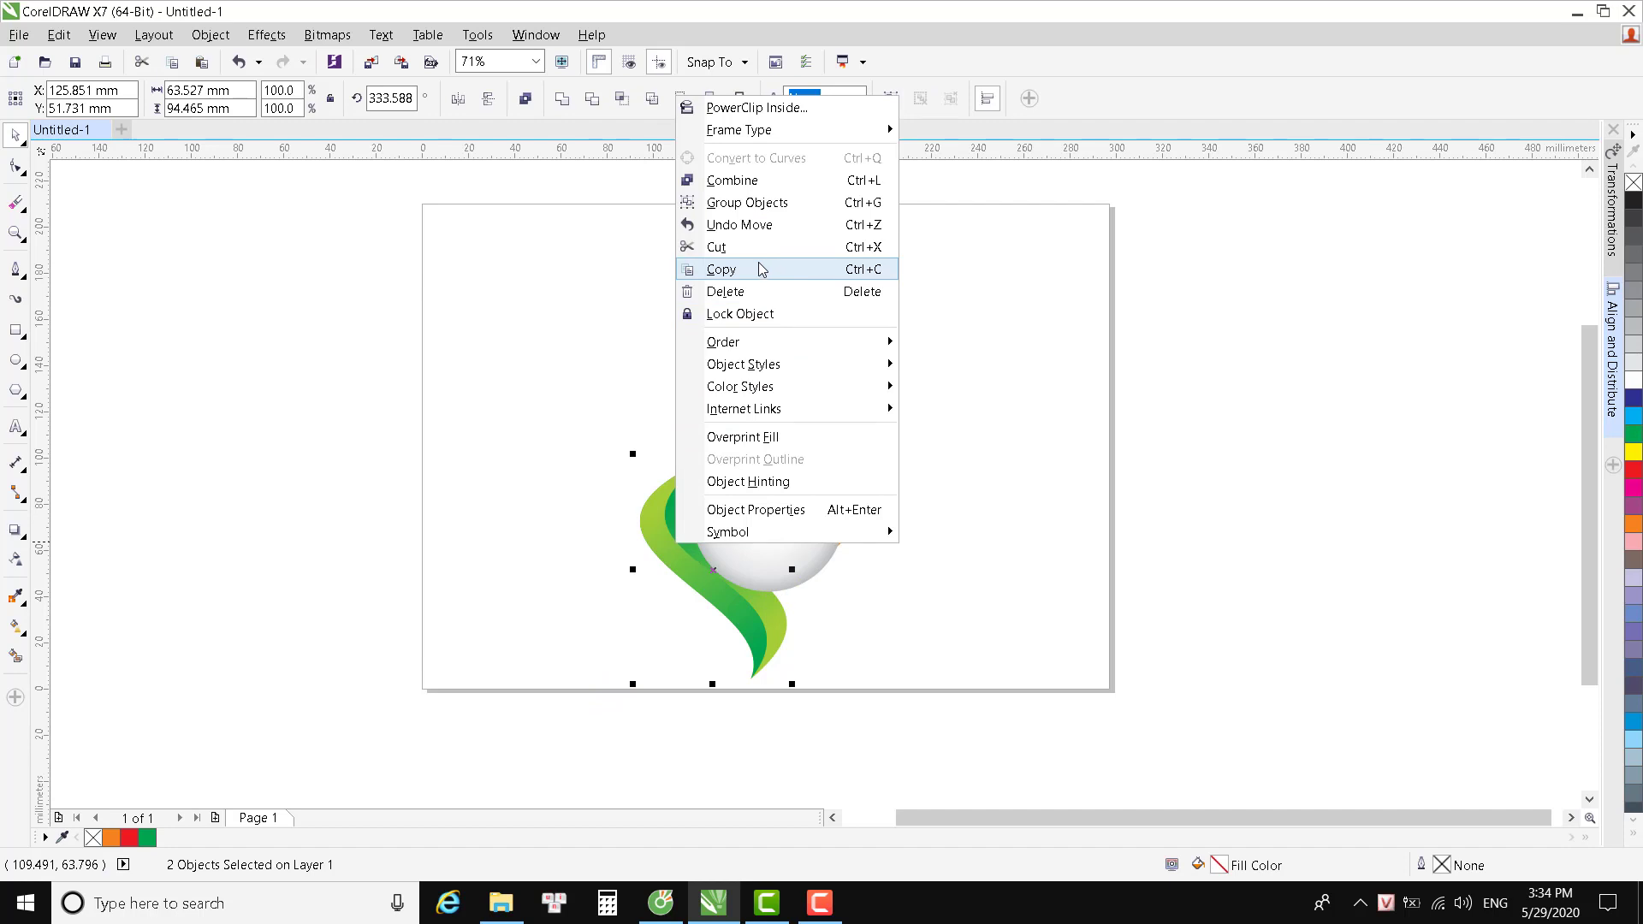
left_click(746, 202)
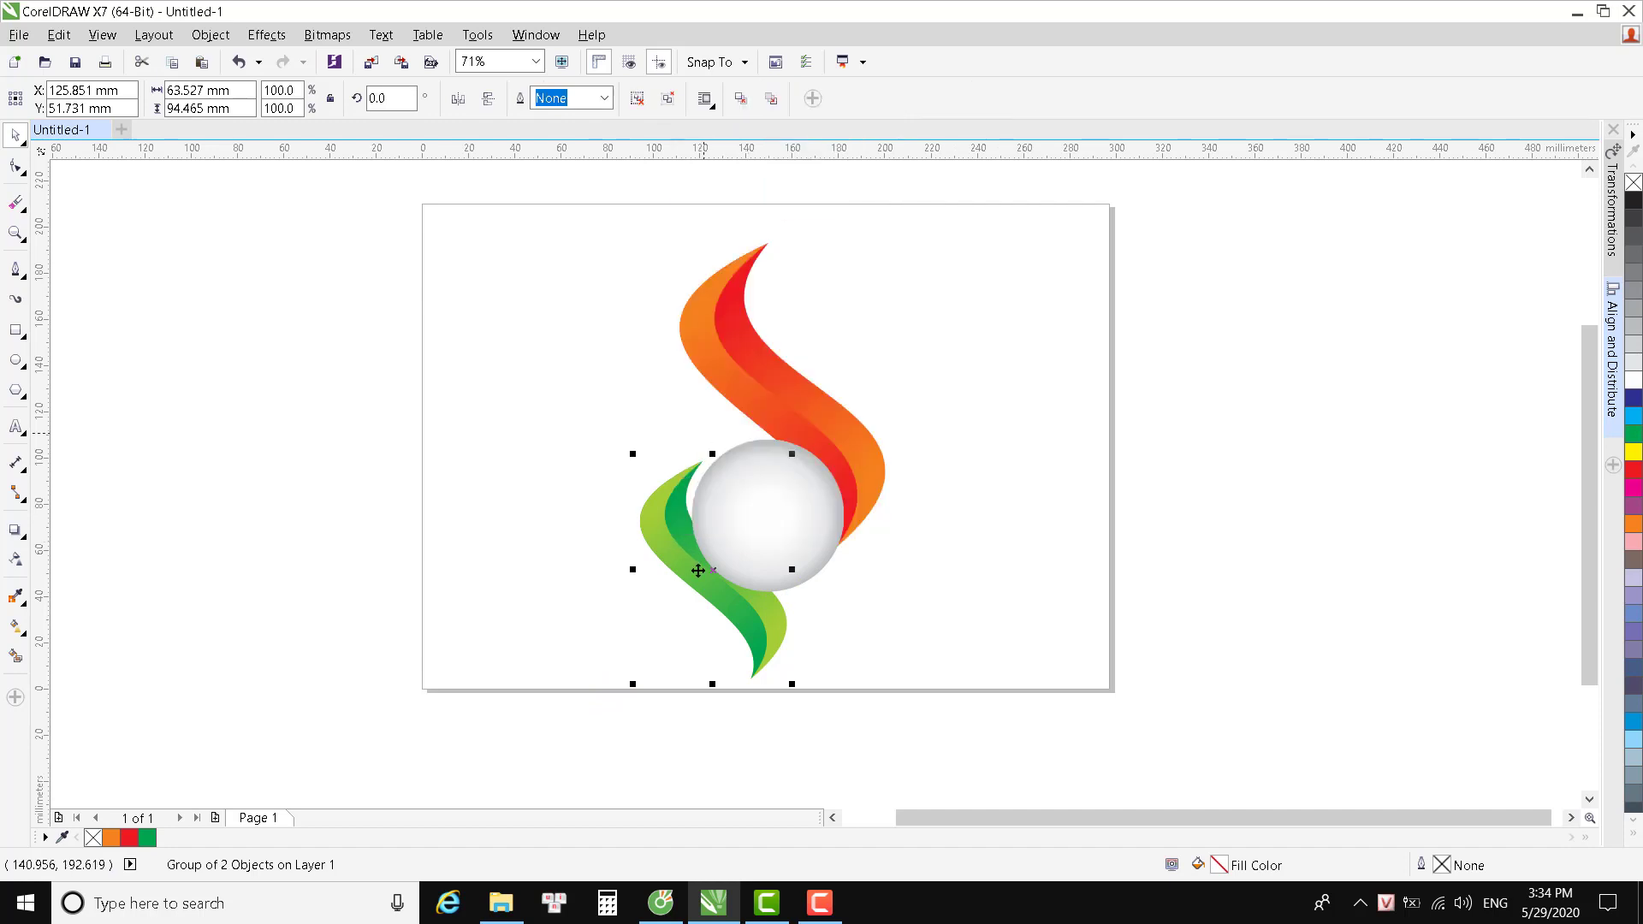
right_click(673, 528)
mouse_move(770, 331)
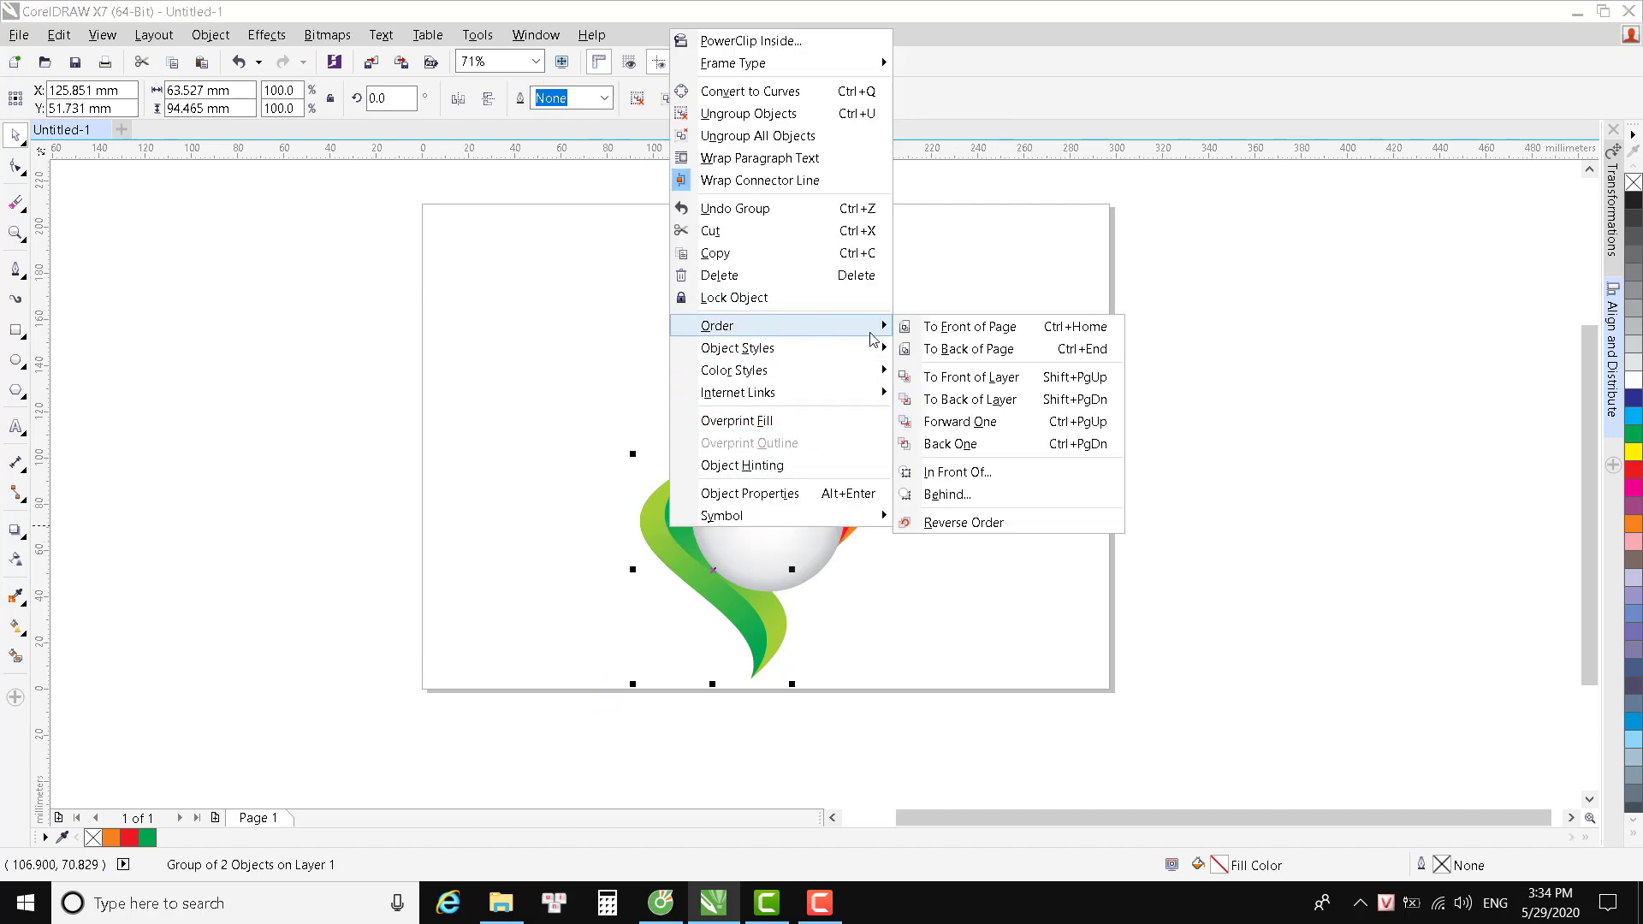
left_click(993, 373)
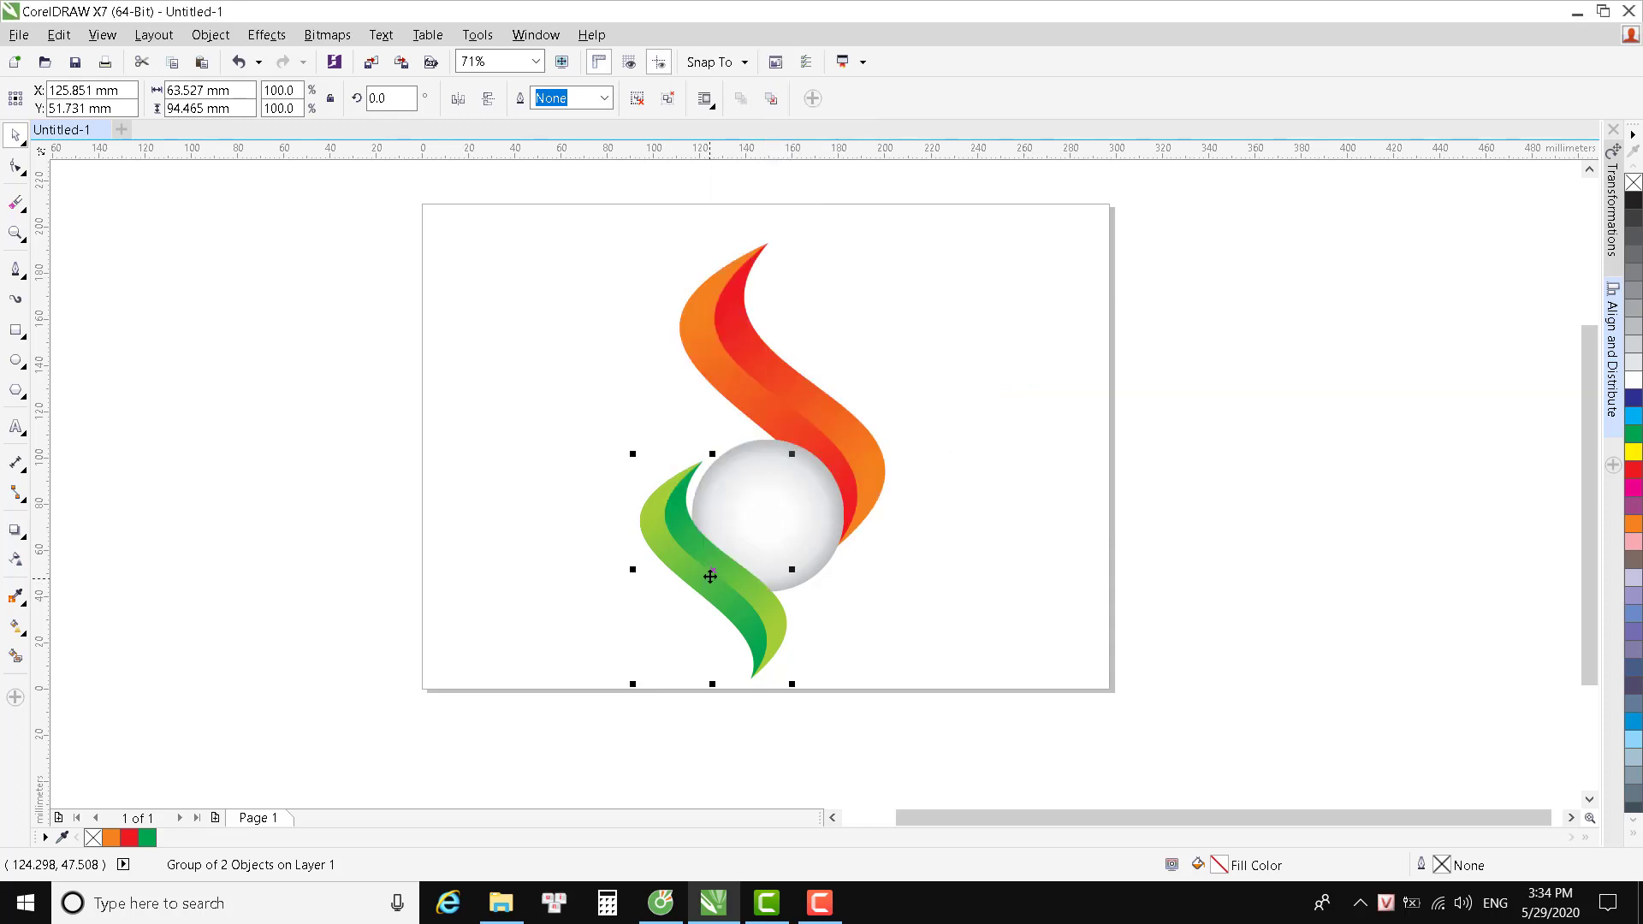
Adjust the positions of the green ribbon group and the sphere so the green ribbon hugs the sphere's lower edge.
left_click_drag(714, 570, 726, 591)
left_click_drag(727, 594, 730, 590)
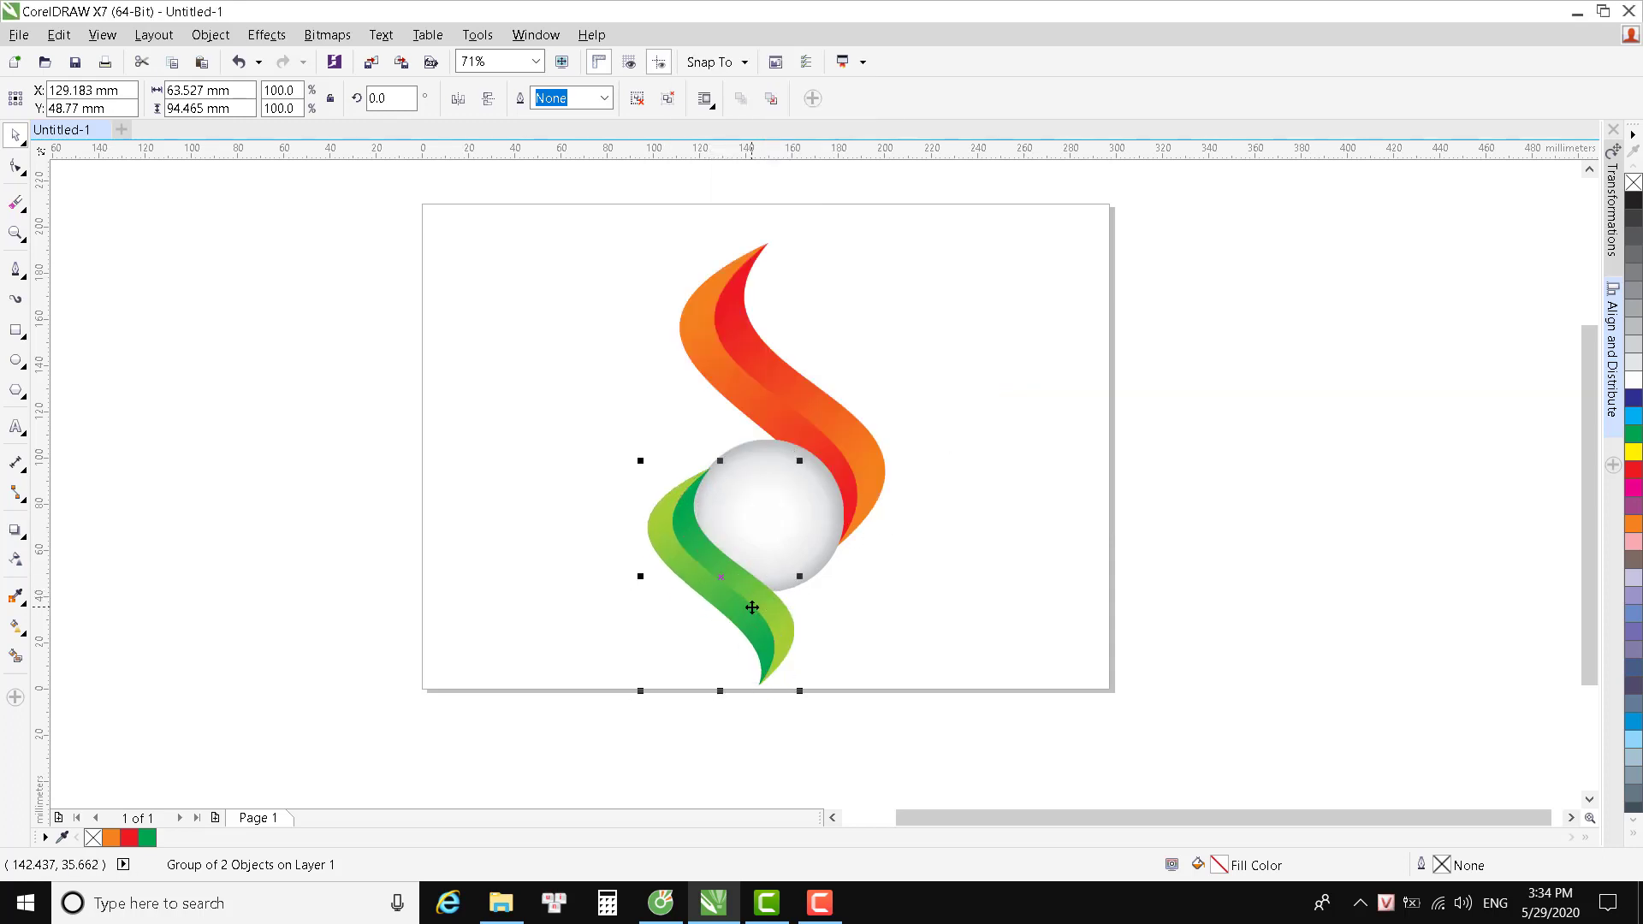
left_click(794, 559)
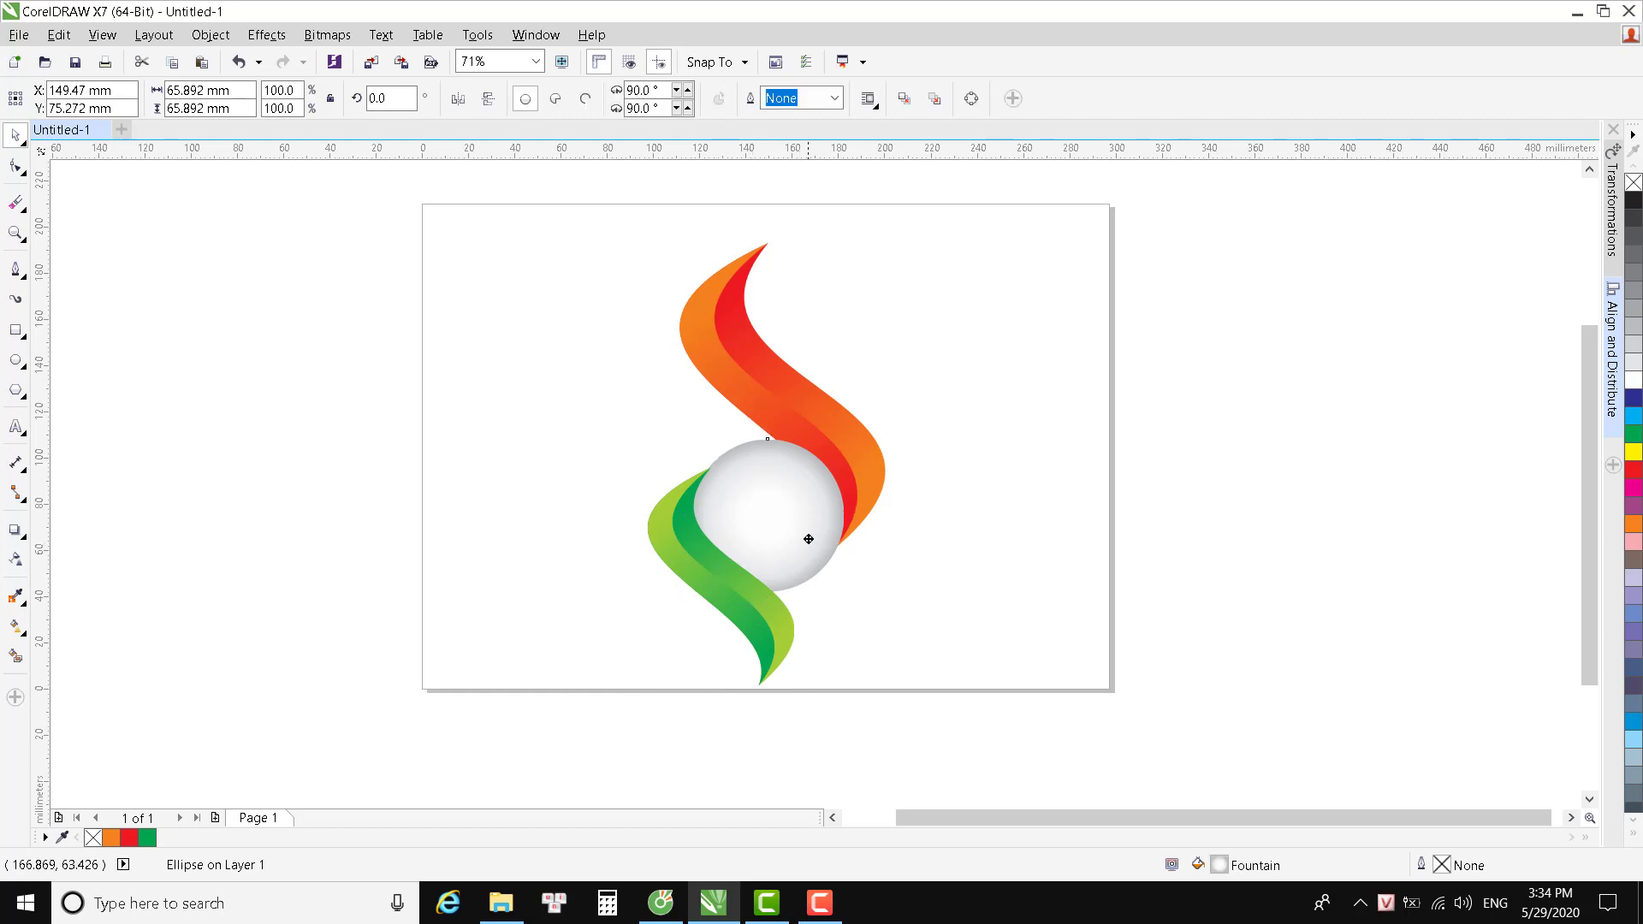
left_click_drag(807, 539, 810, 534)
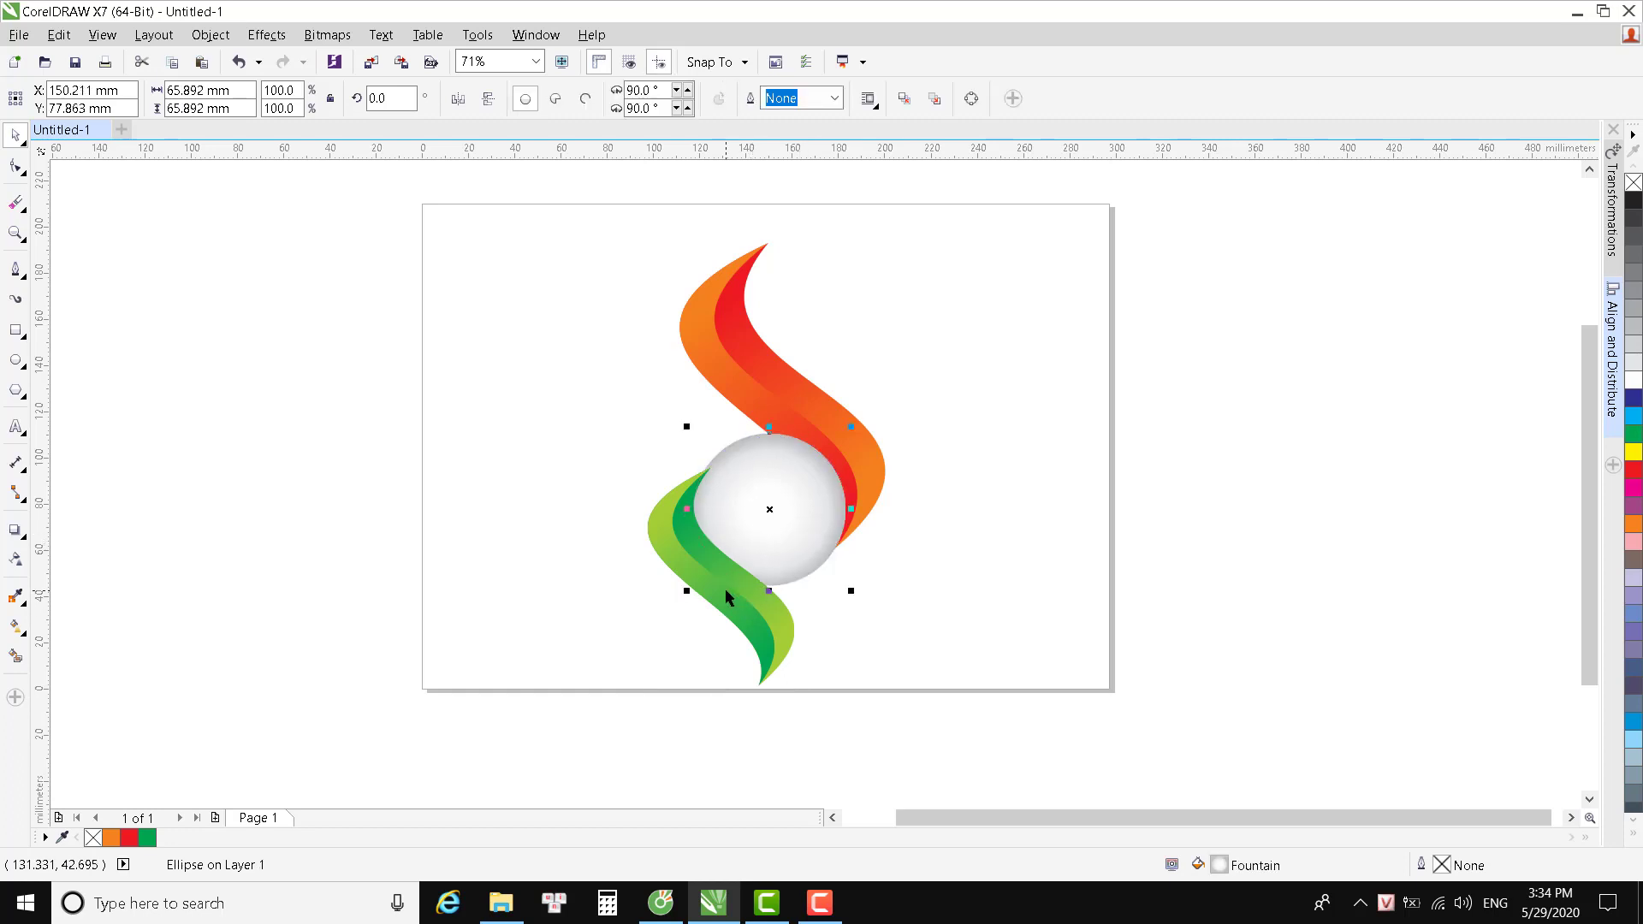
left_click_drag(725, 592, 722, 531)
scroll(768, 684, "up", 1)
scroll(899, 392, "down", 1)
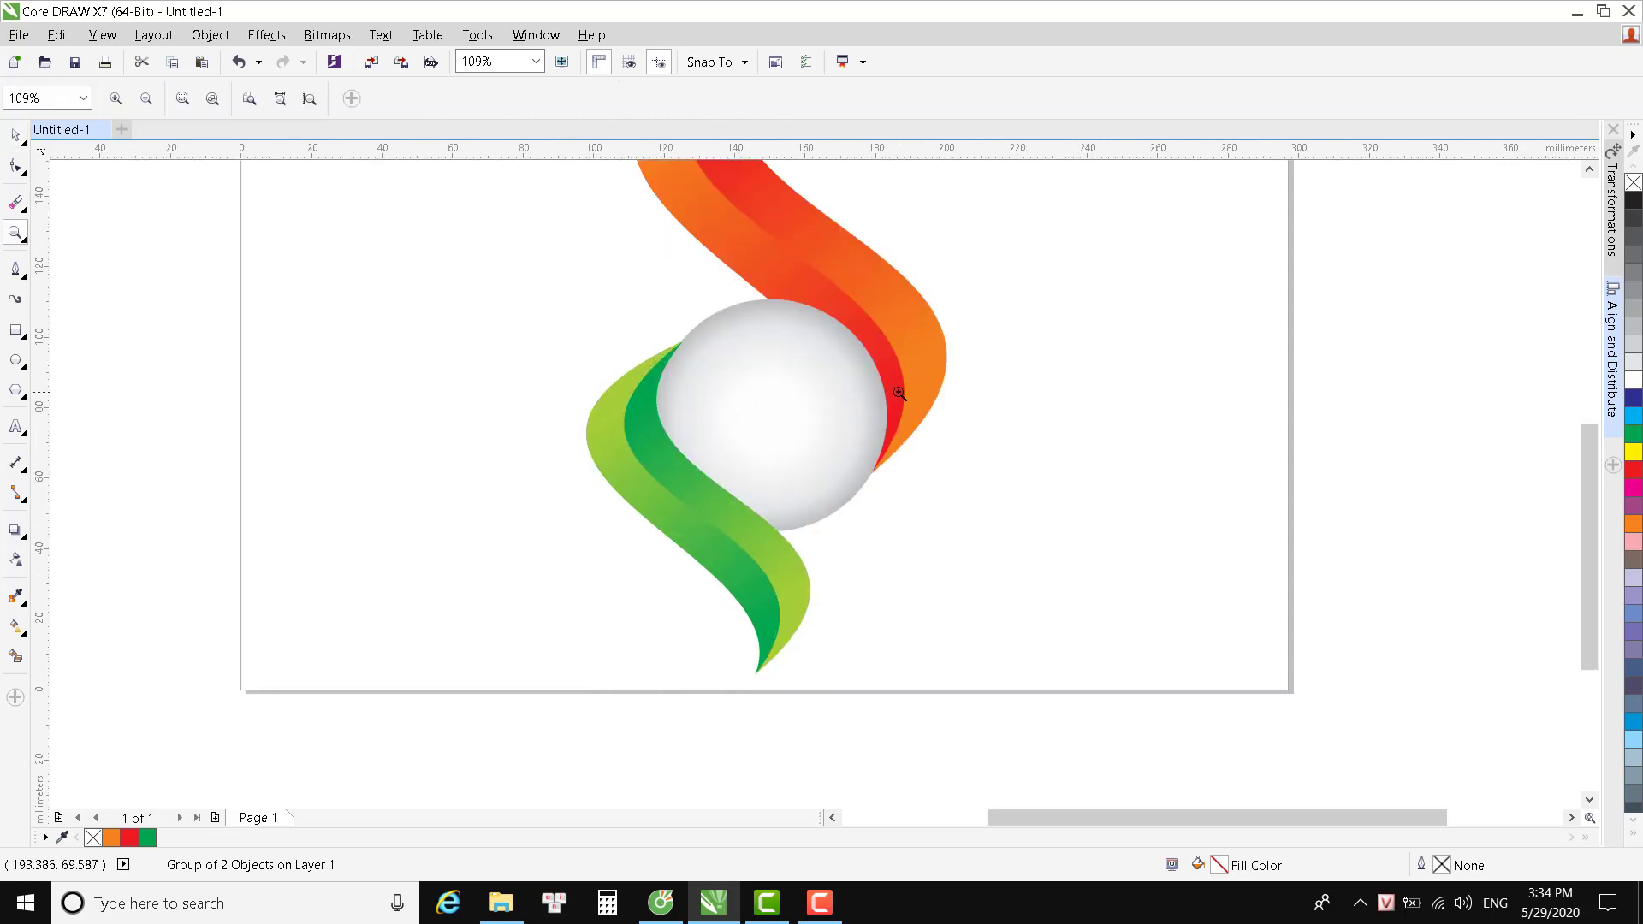
scroll(898, 392, "down", 2)
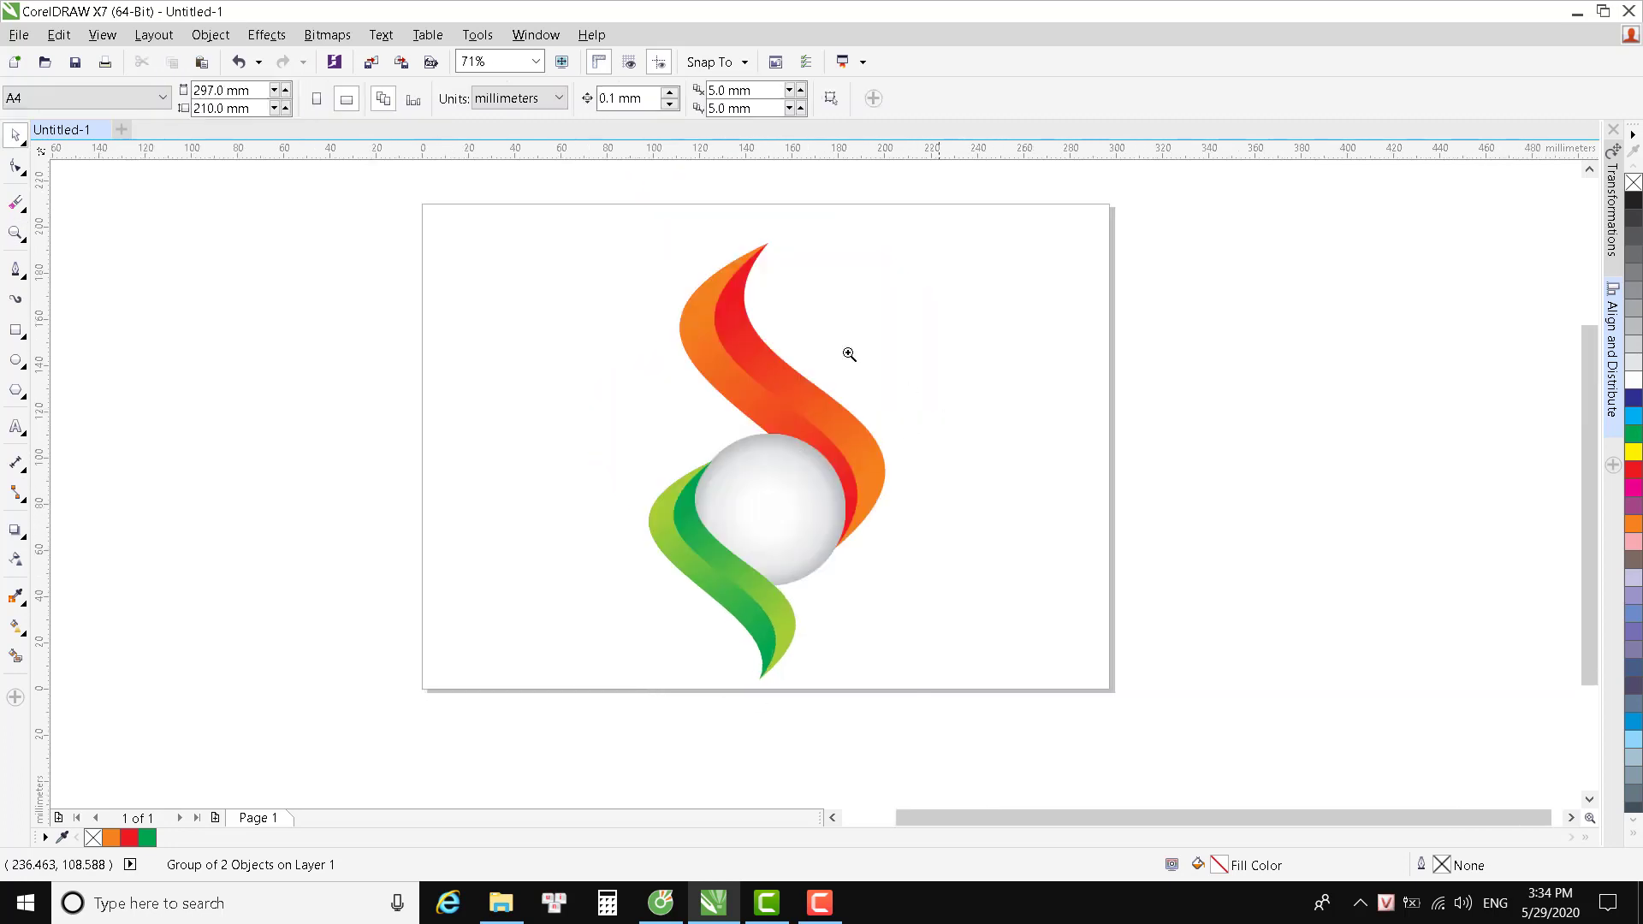
Select the whole logo, shift it toward the page's left side and scale it down to about 90 by 165 mm.
left_click(15, 135)
left_click_drag(619, 237, 1006, 664)
left_click_drag(842, 518, 729, 492)
left_click_drag(800, 652, 773, 606)
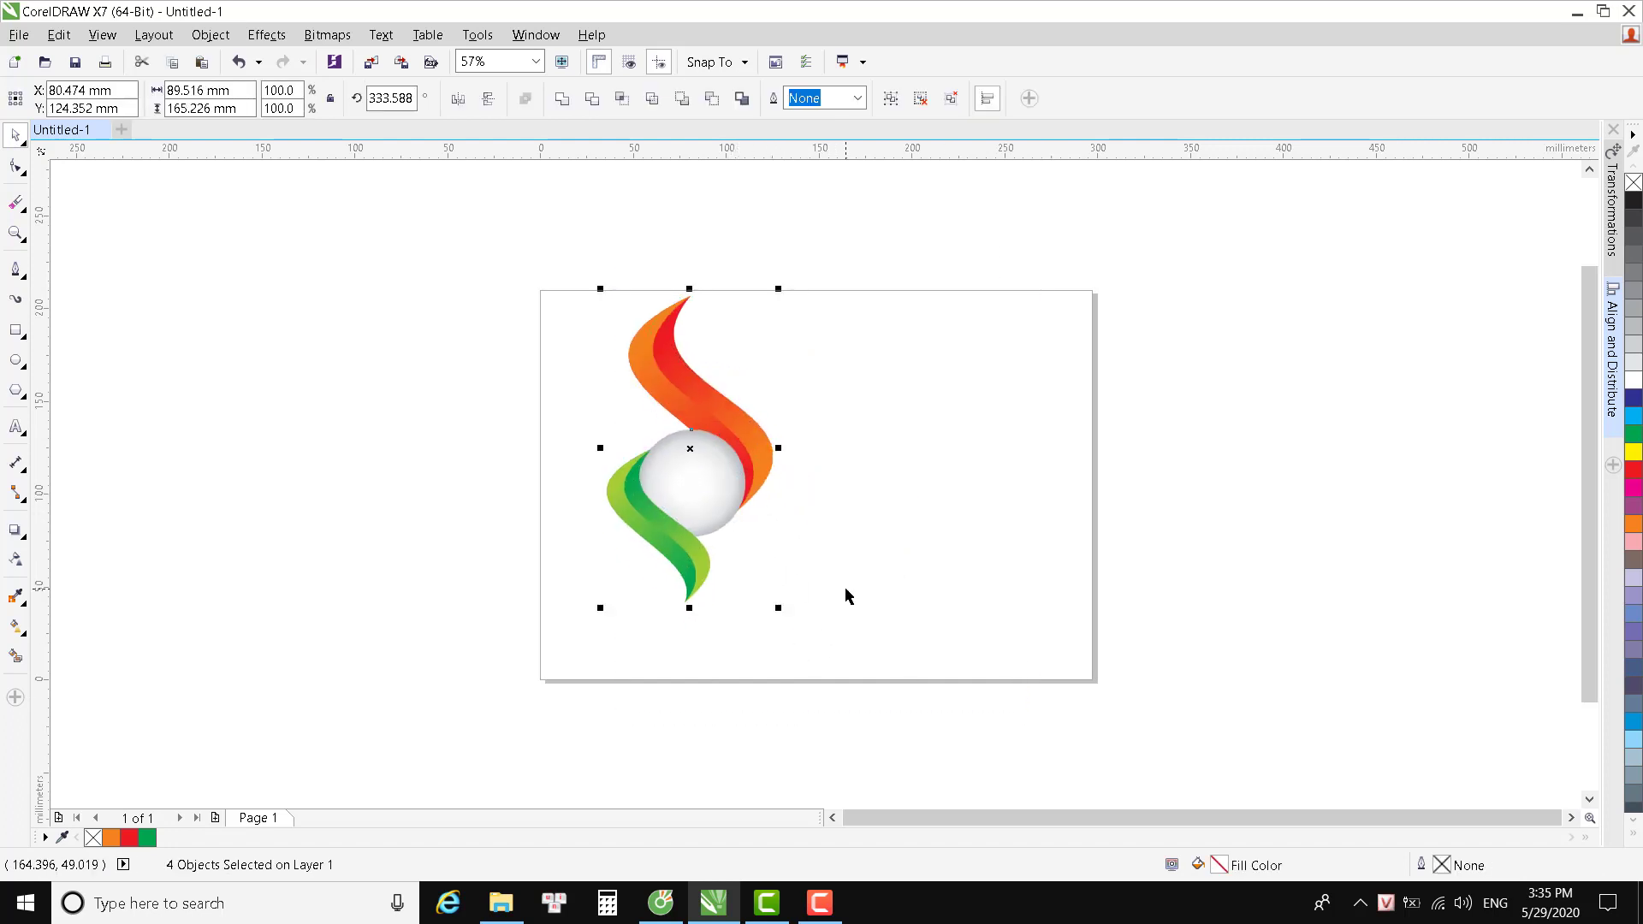
left_click(847, 593)
Draw a flat ellipse about 39 by 10 mm directly beneath the green ribbon's lower tip.
left_click(16, 360)
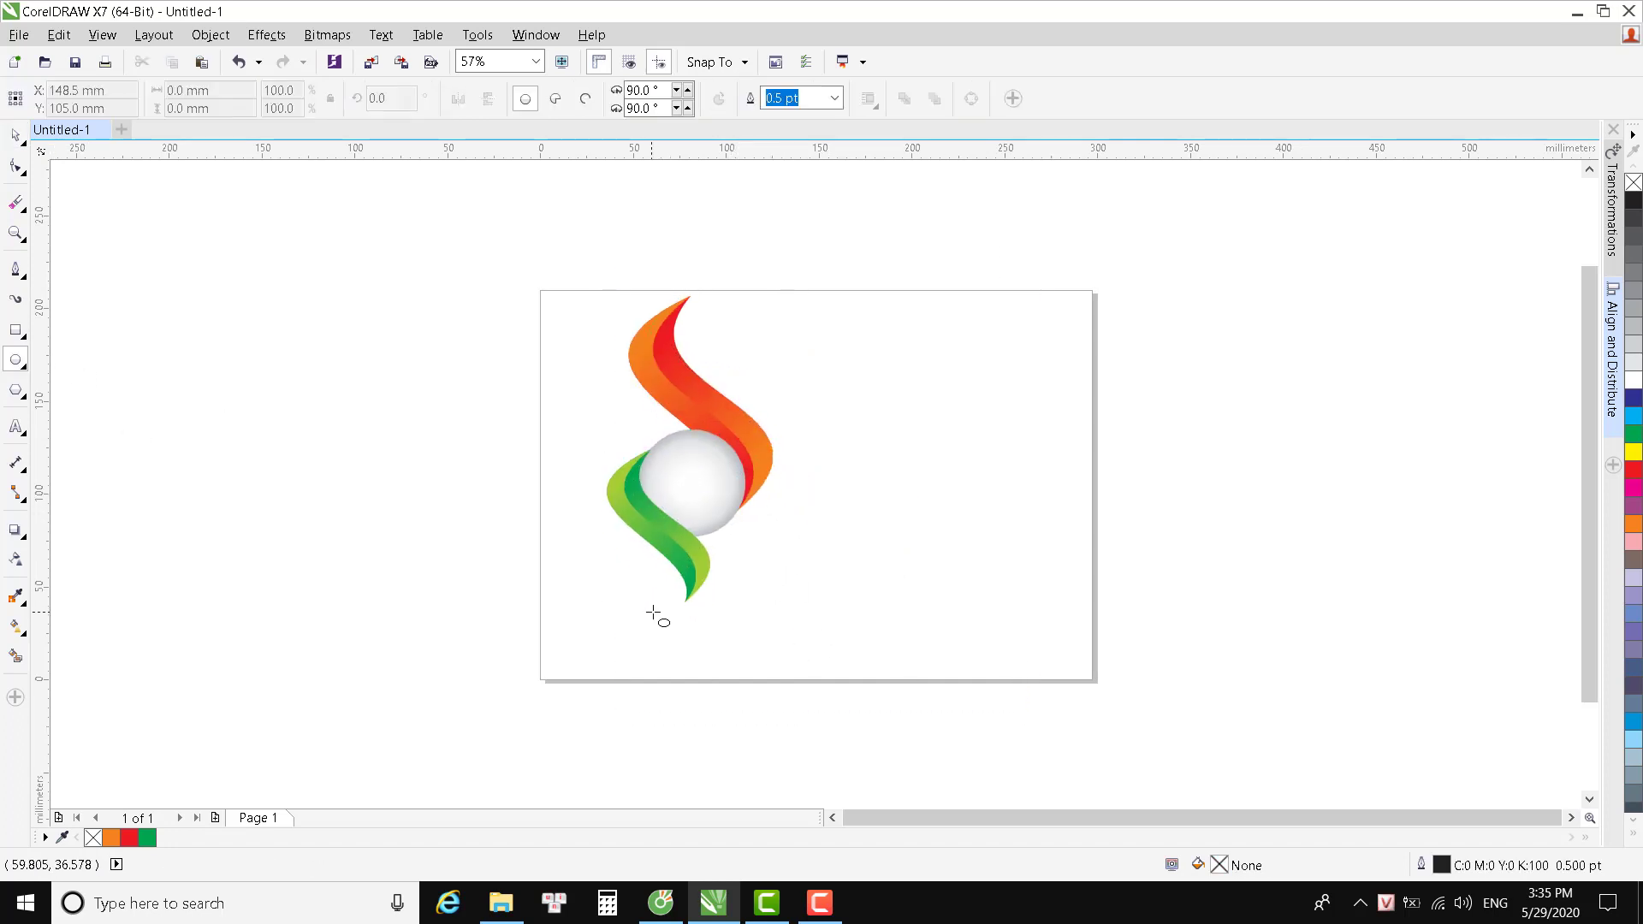
left_click_drag(653, 614, 724, 631)
left_click(16, 134)
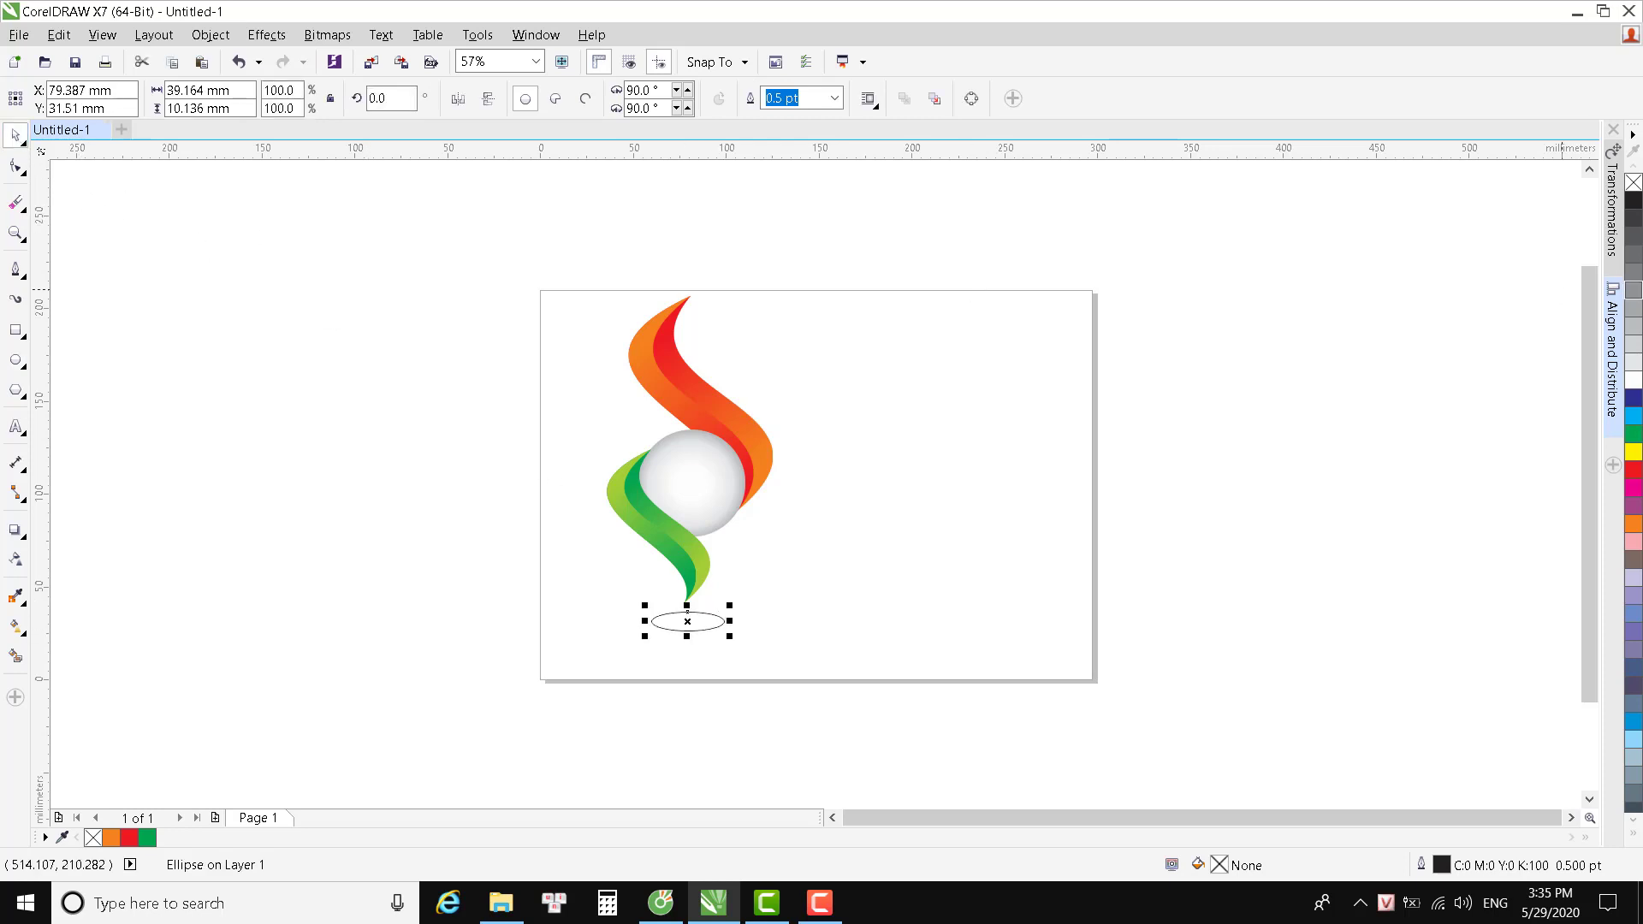
Fill the ellipse with 50% black without an outline and convert it to a 300 dpi RGB bitmap with transparent background.
left_click(1633, 292)
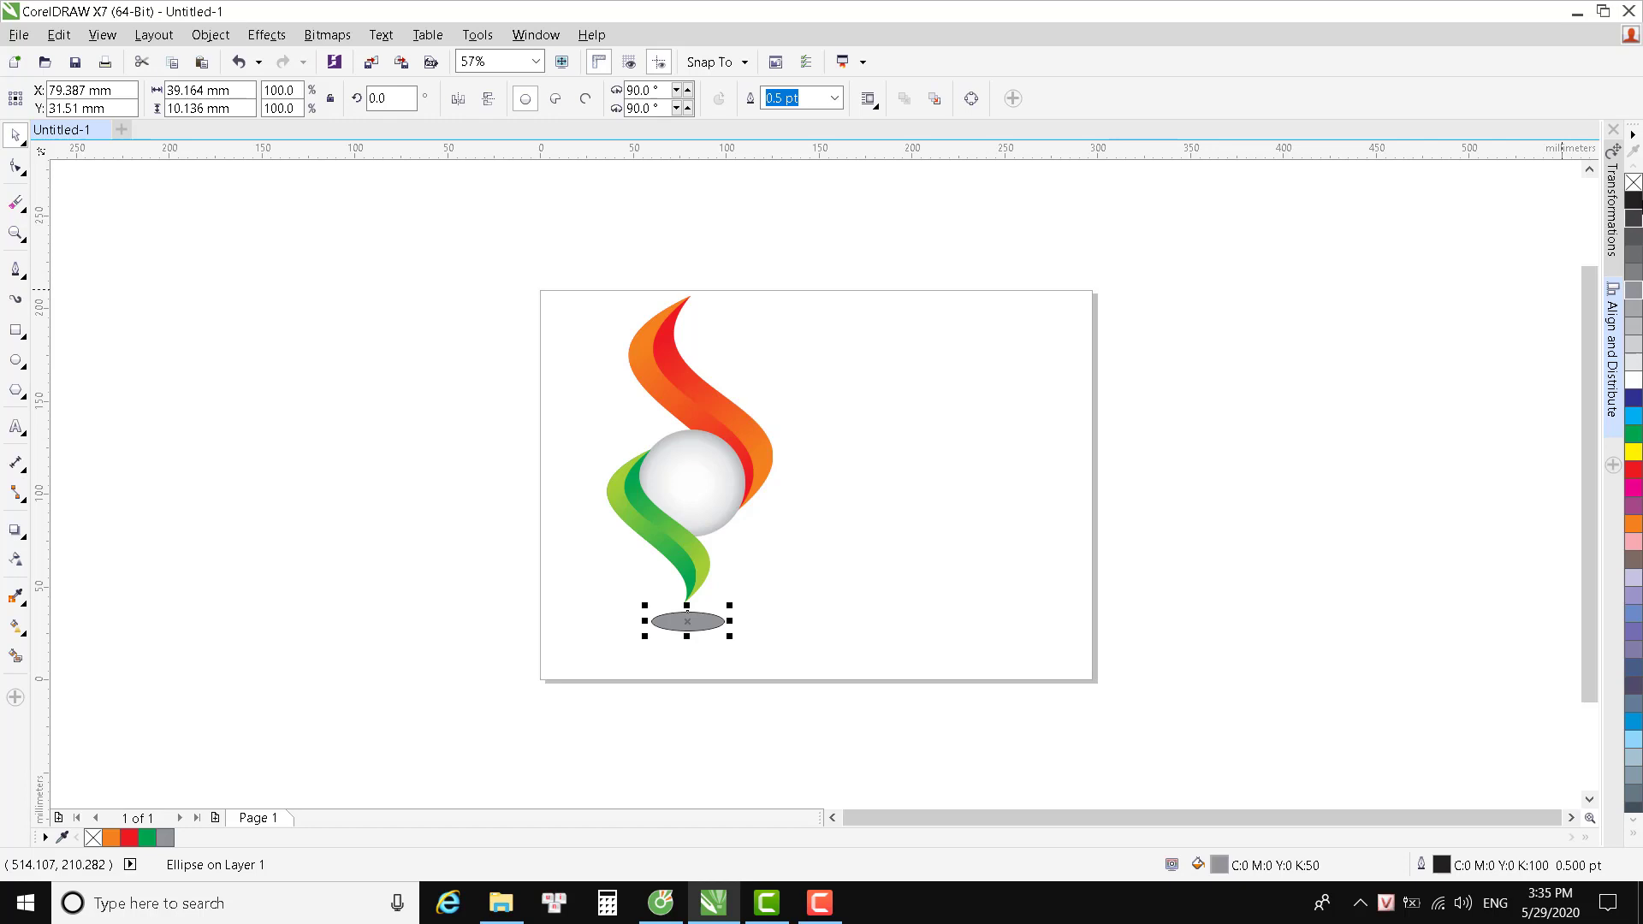
right_click(1633, 182)
left_click(326, 34)
left_click(376, 56)
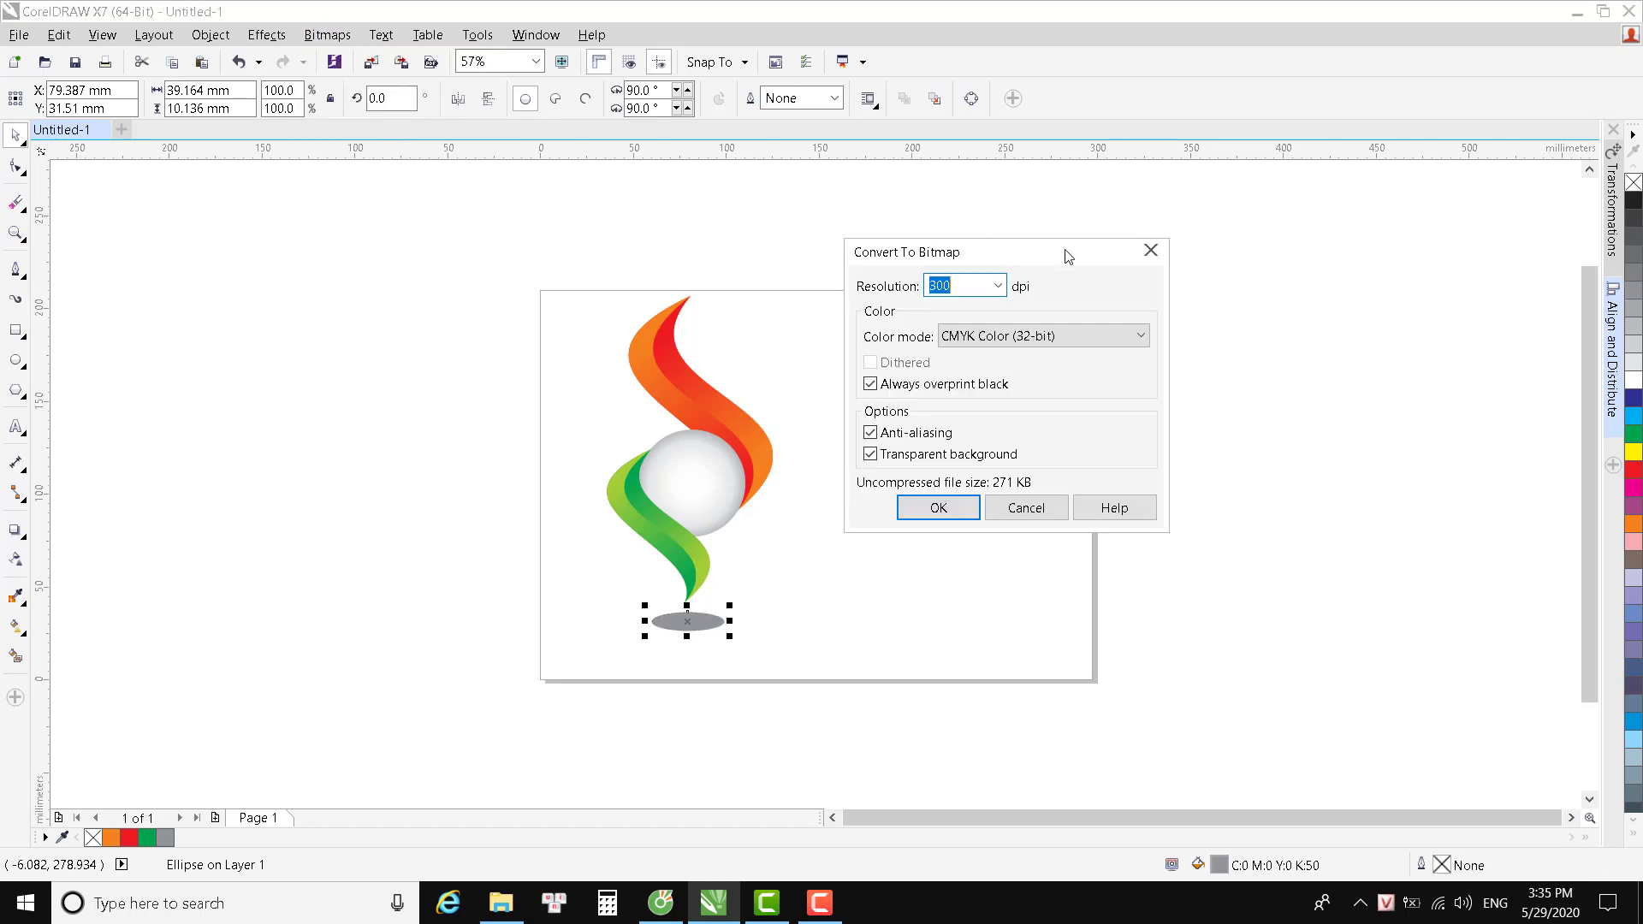
left_click(1034, 341)
left_click(1036, 423)
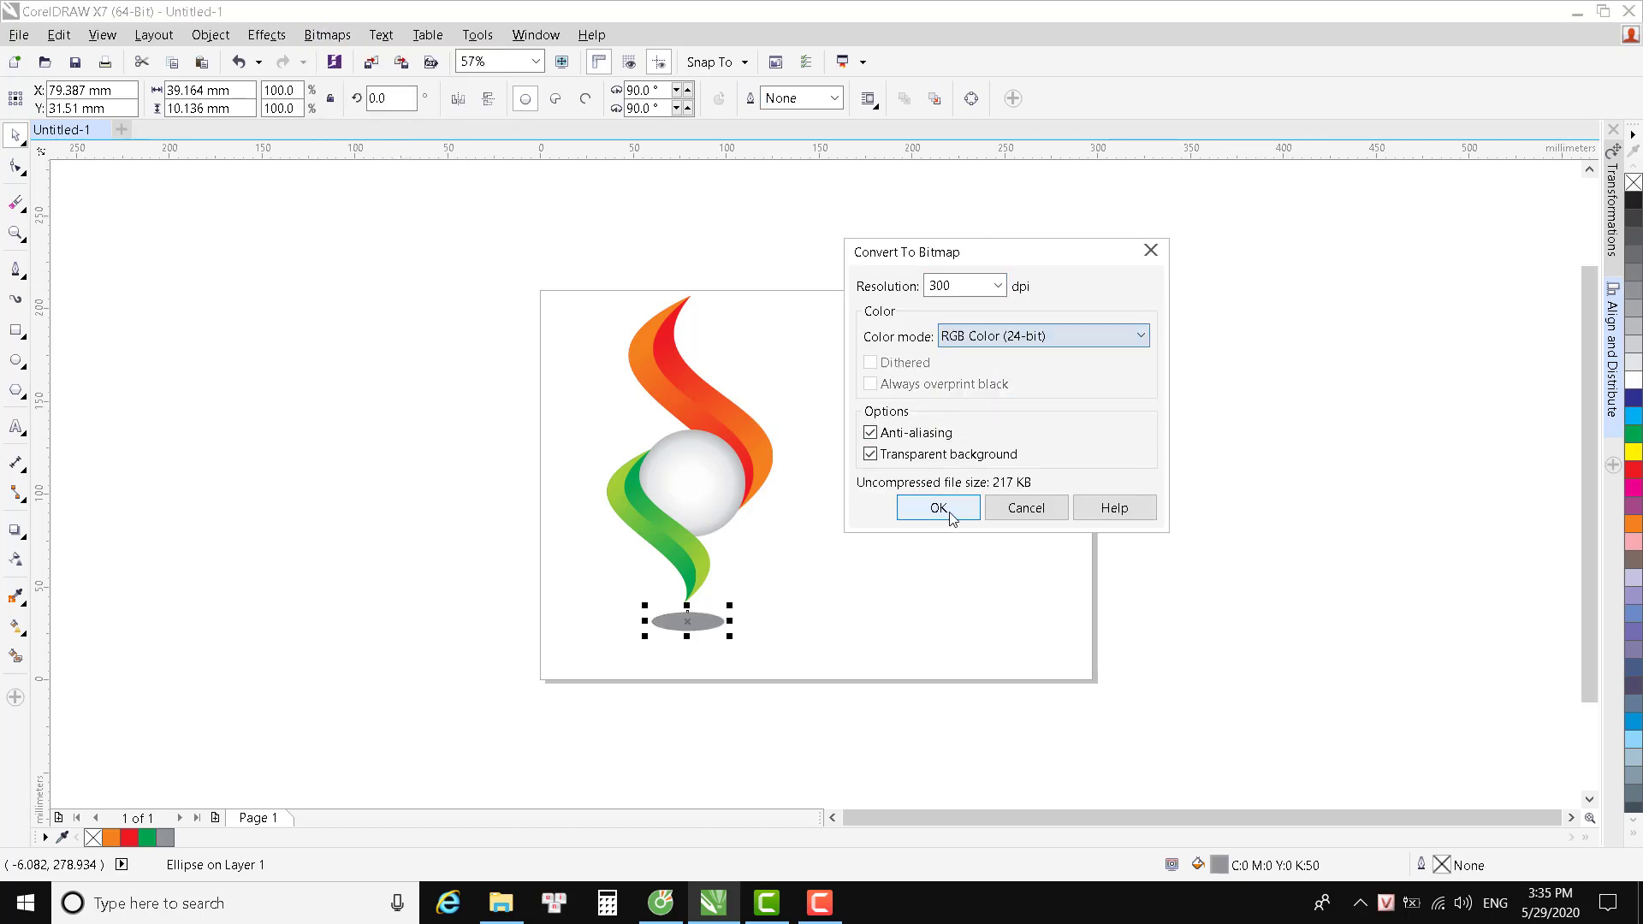
left_click(941, 510)
Apply a Gaussian Blur with a 25-pixel radius to the grey ellipse bitmap to make a soft shadow.
left_click(327, 34)
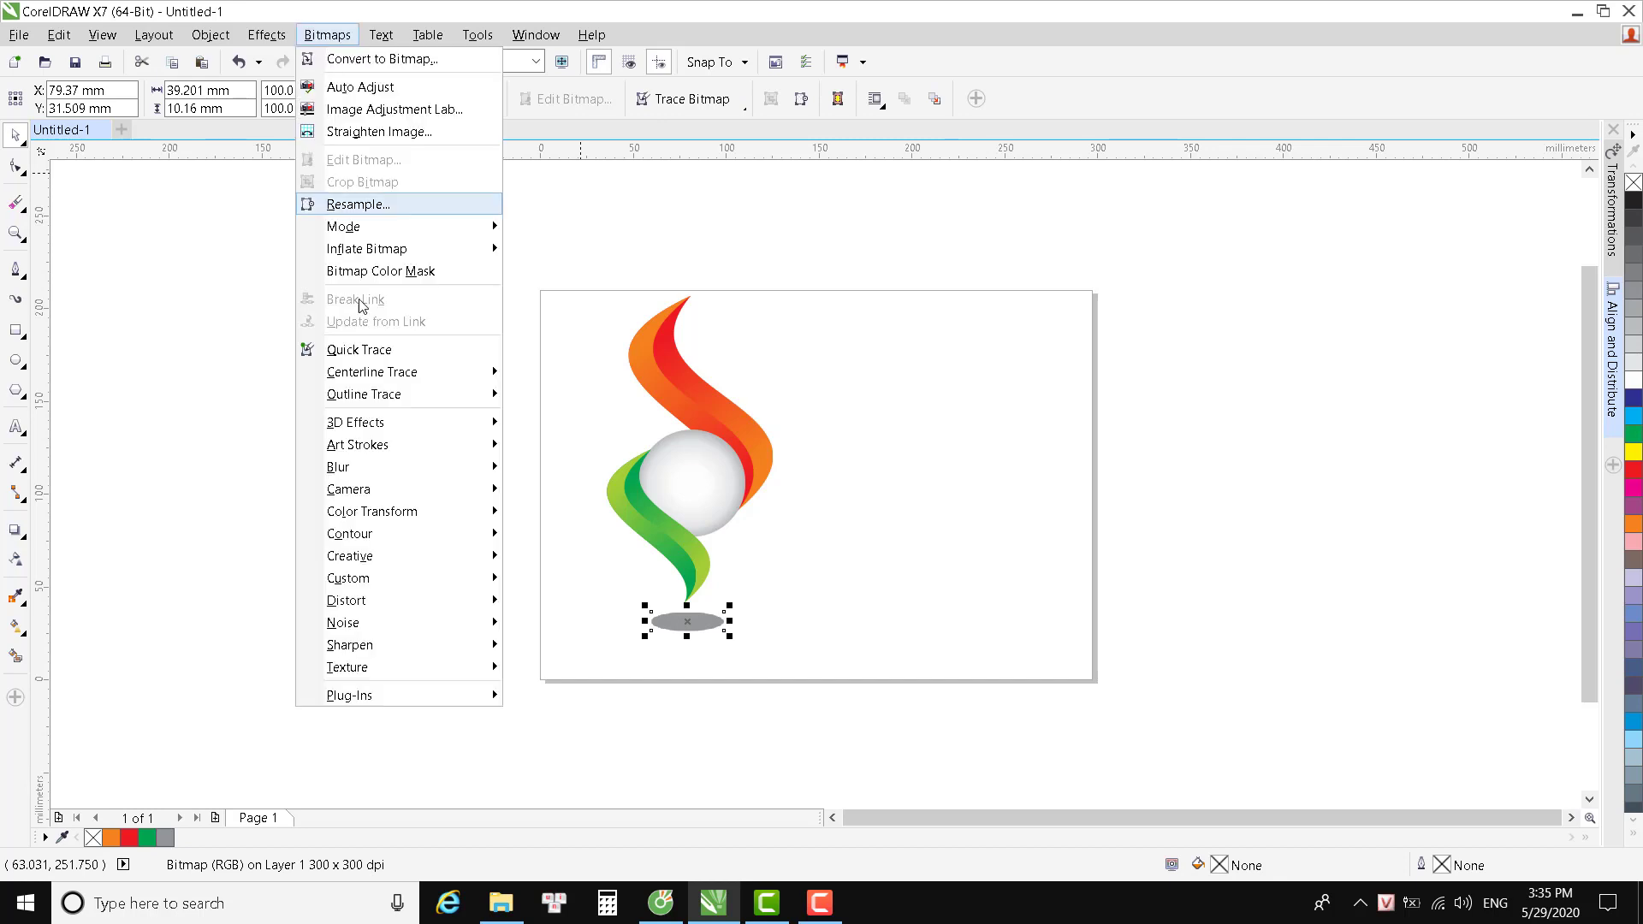
mouse_move(355, 475)
left_click(587, 488)
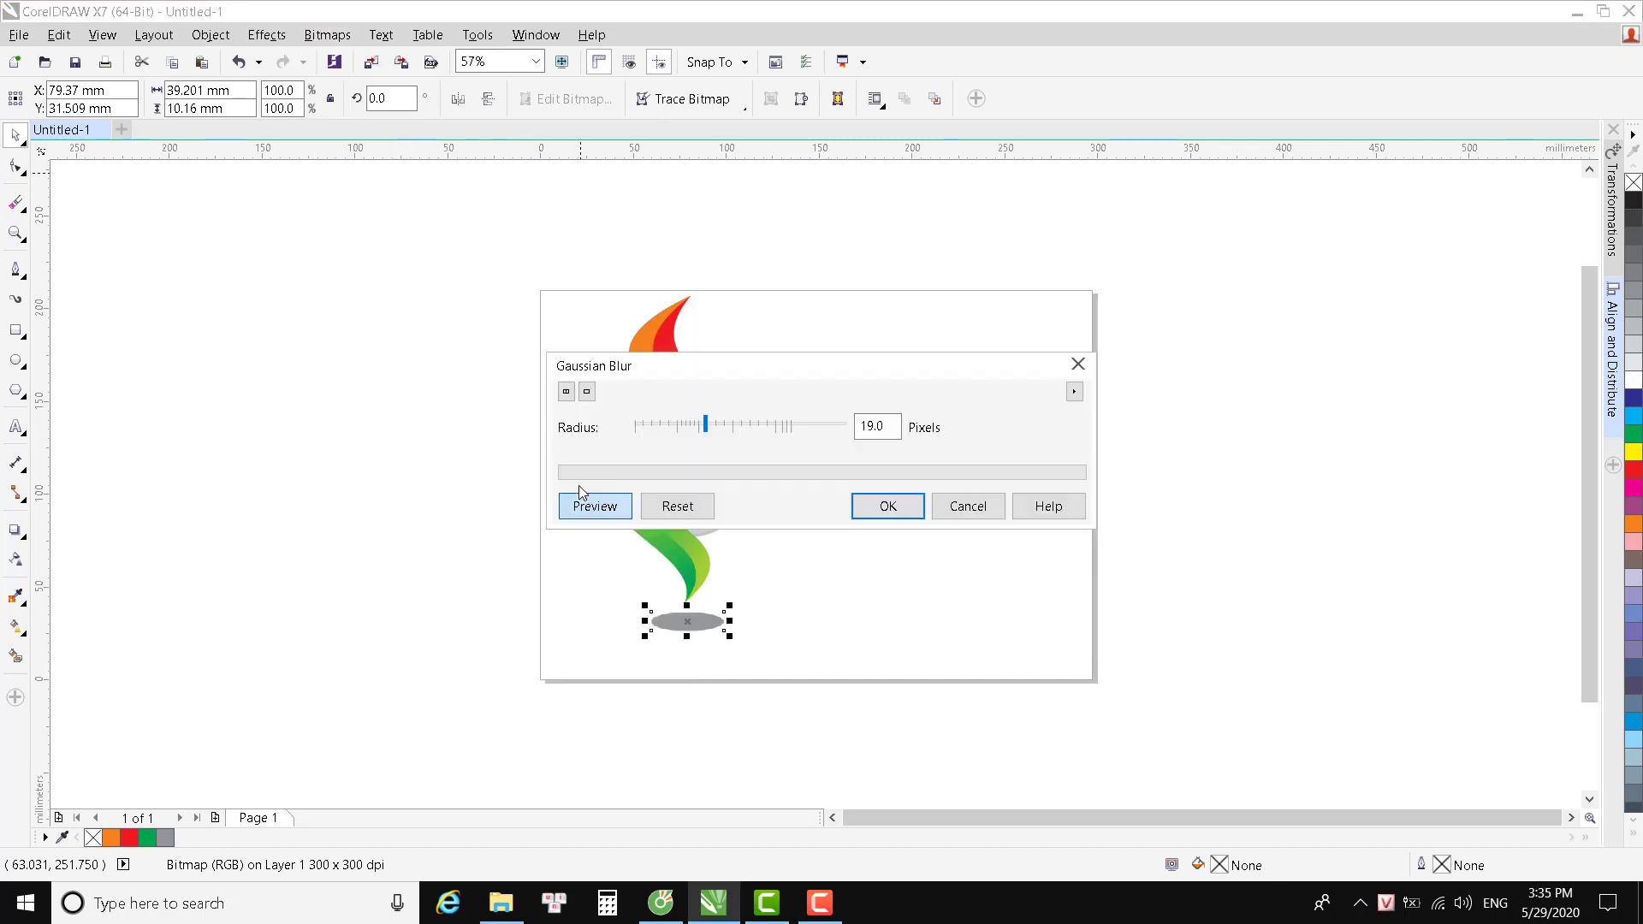
left_click_drag(706, 425, 714, 428)
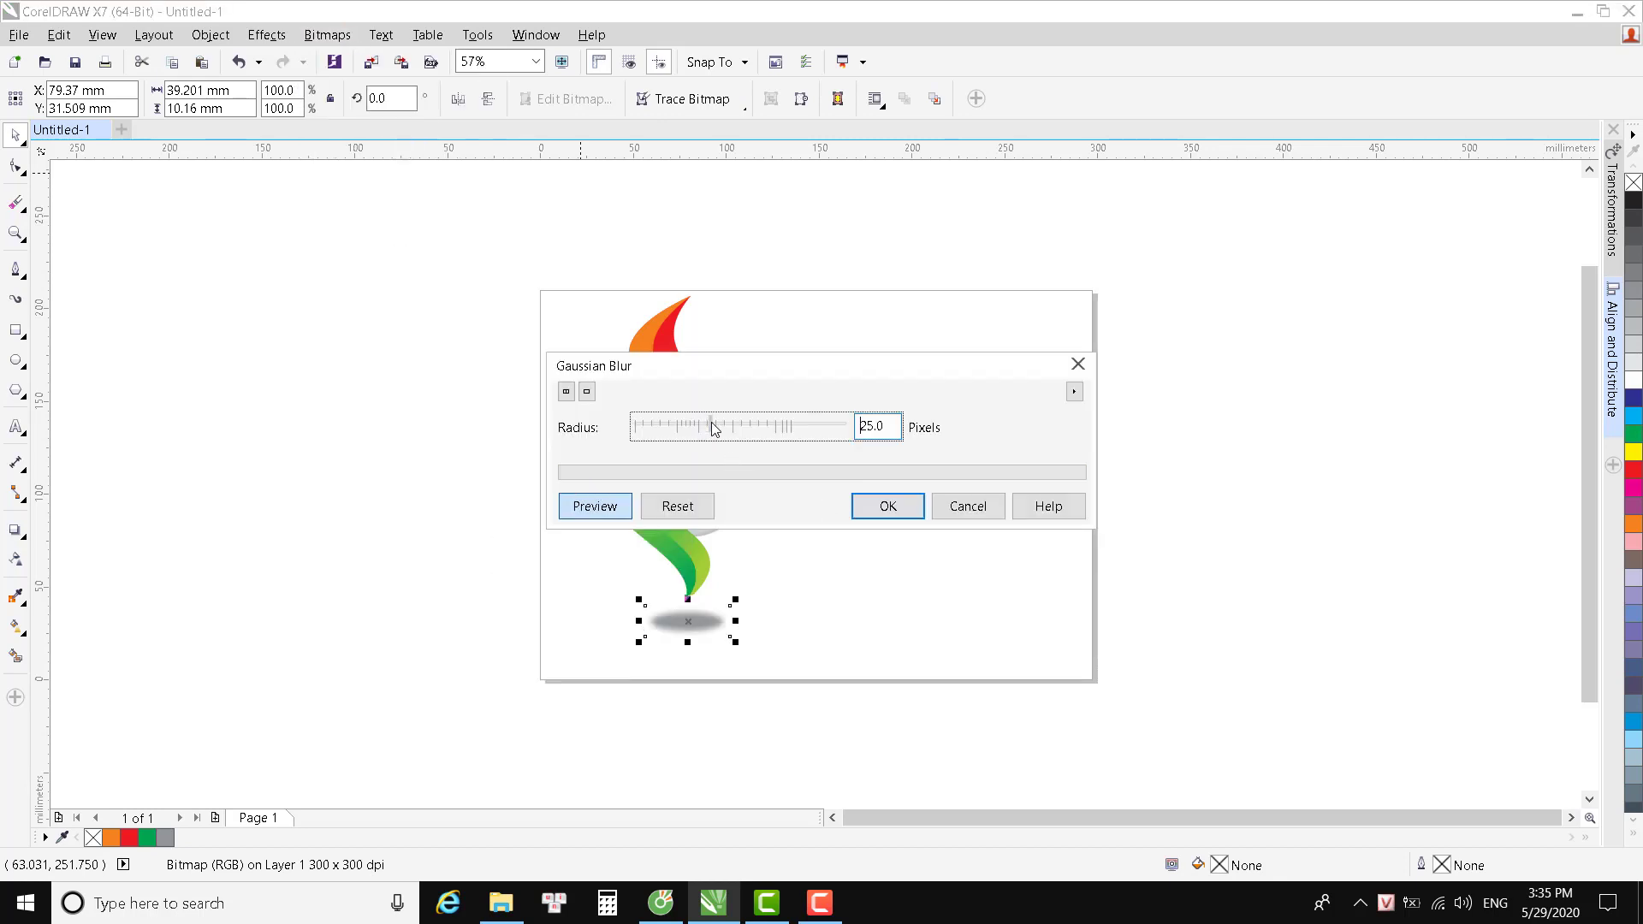
left_click(857, 509)
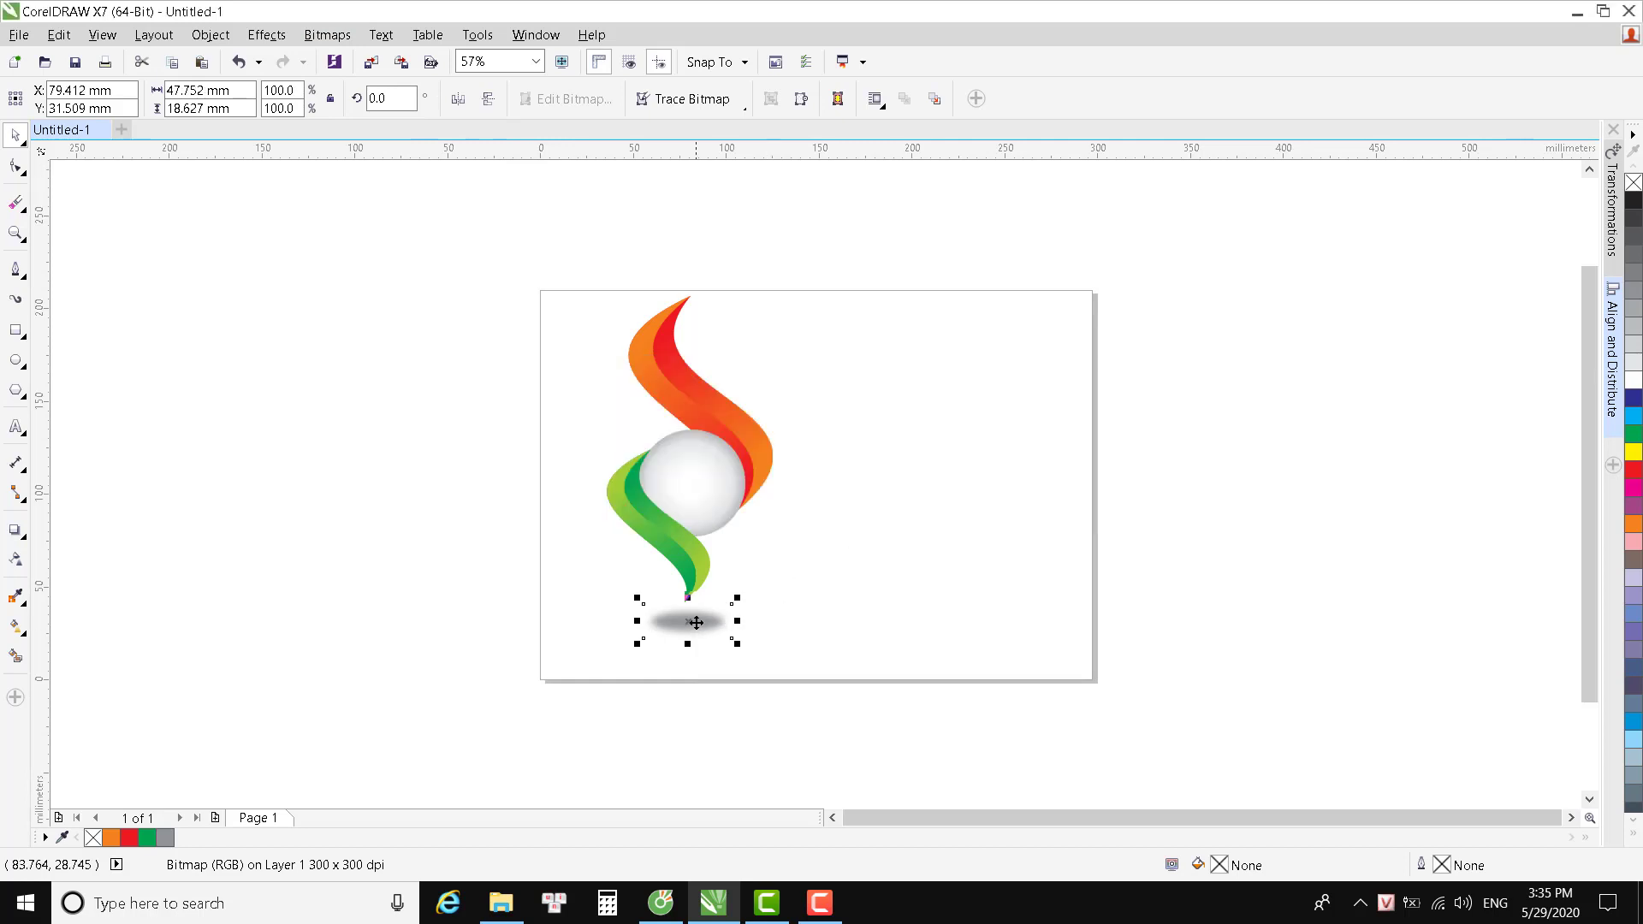
left_click_drag(699, 621, 695, 620)
left_click(414, 268)
key("z")
left_click_drag(449, 282, 1339, 716)
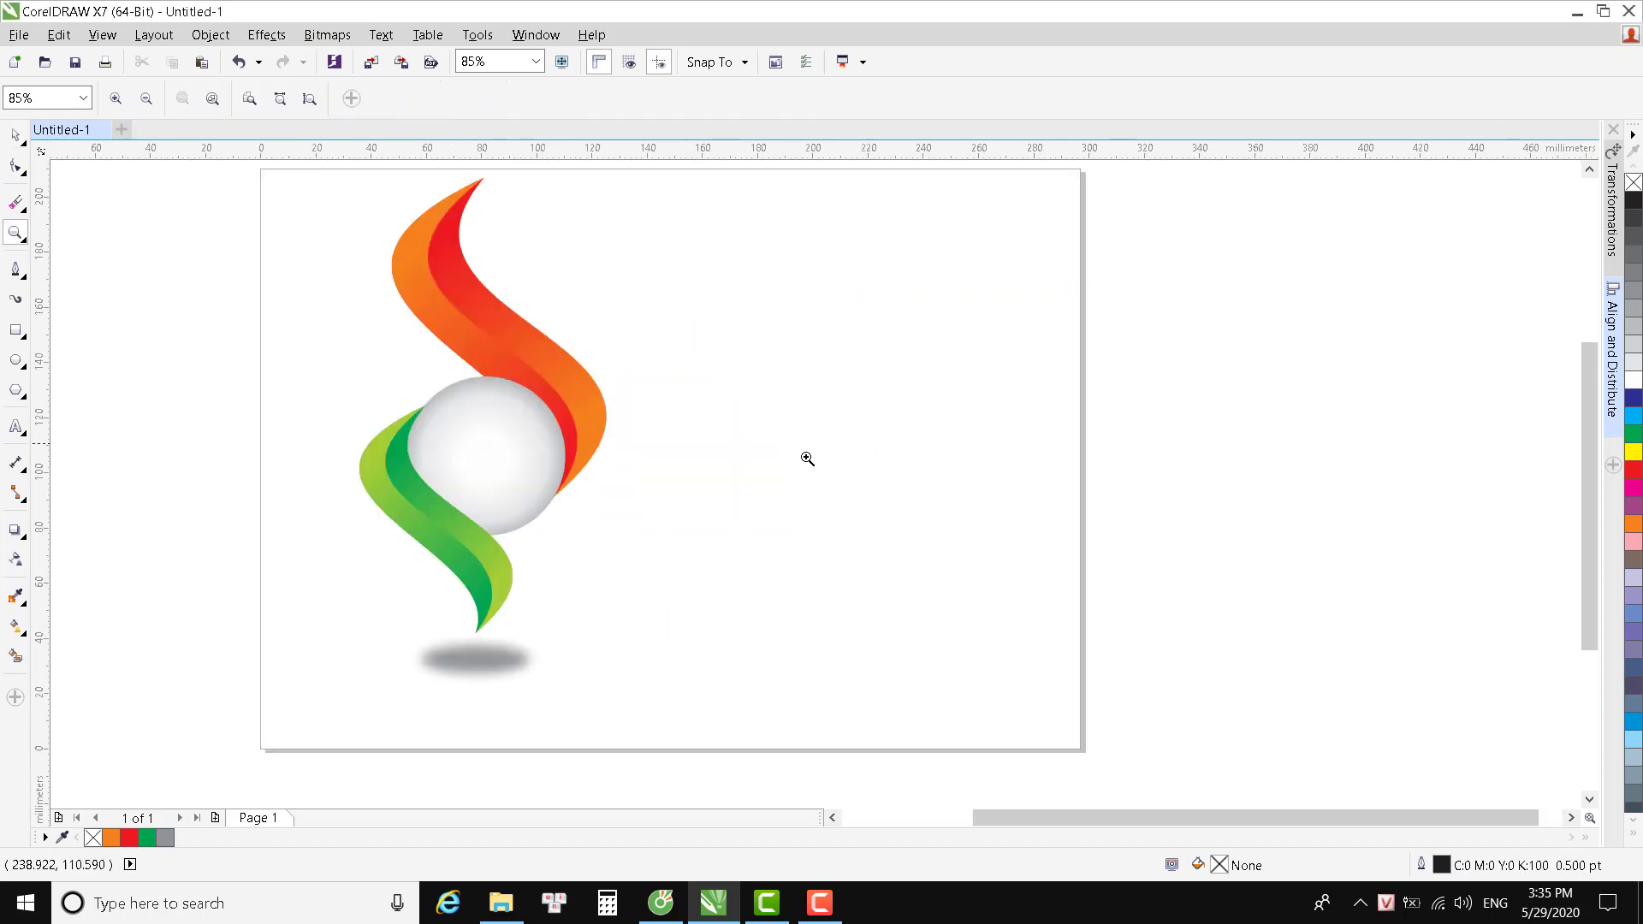
Move the whole logo with its shadow toward the page's left edge and enlarge it to about 95 by 195 mm.
key("z")
key("F3")
key("space")
left_click_drag(908, 678, 433, 256)
left_click_drag(690, 465, 658, 479)
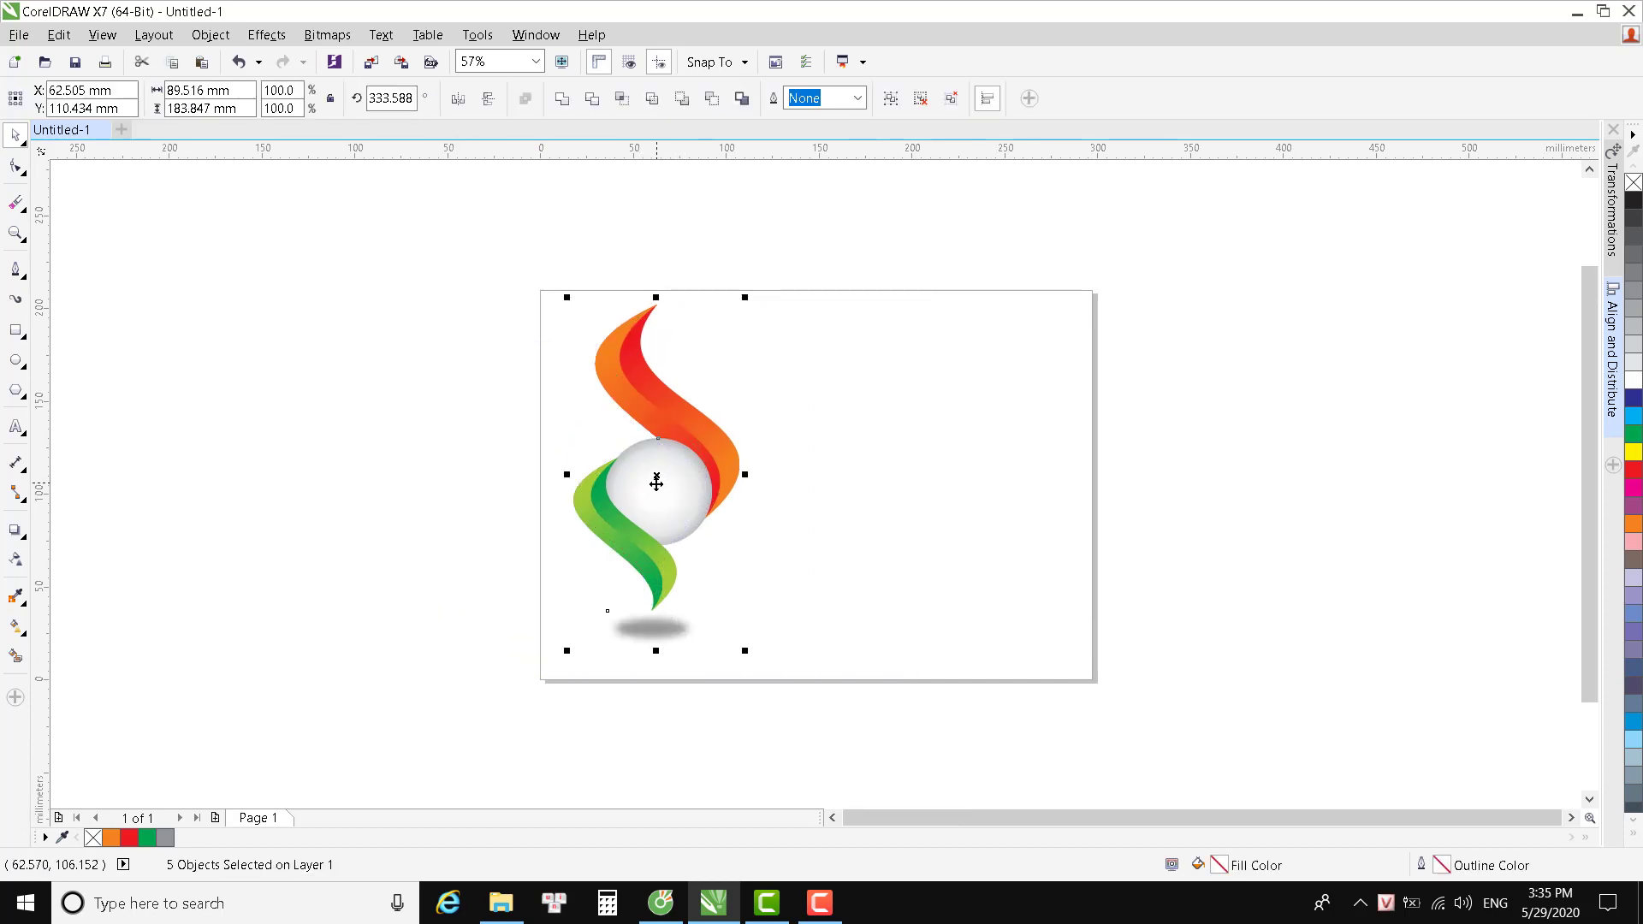
left_click_drag(745, 652, 758, 668)
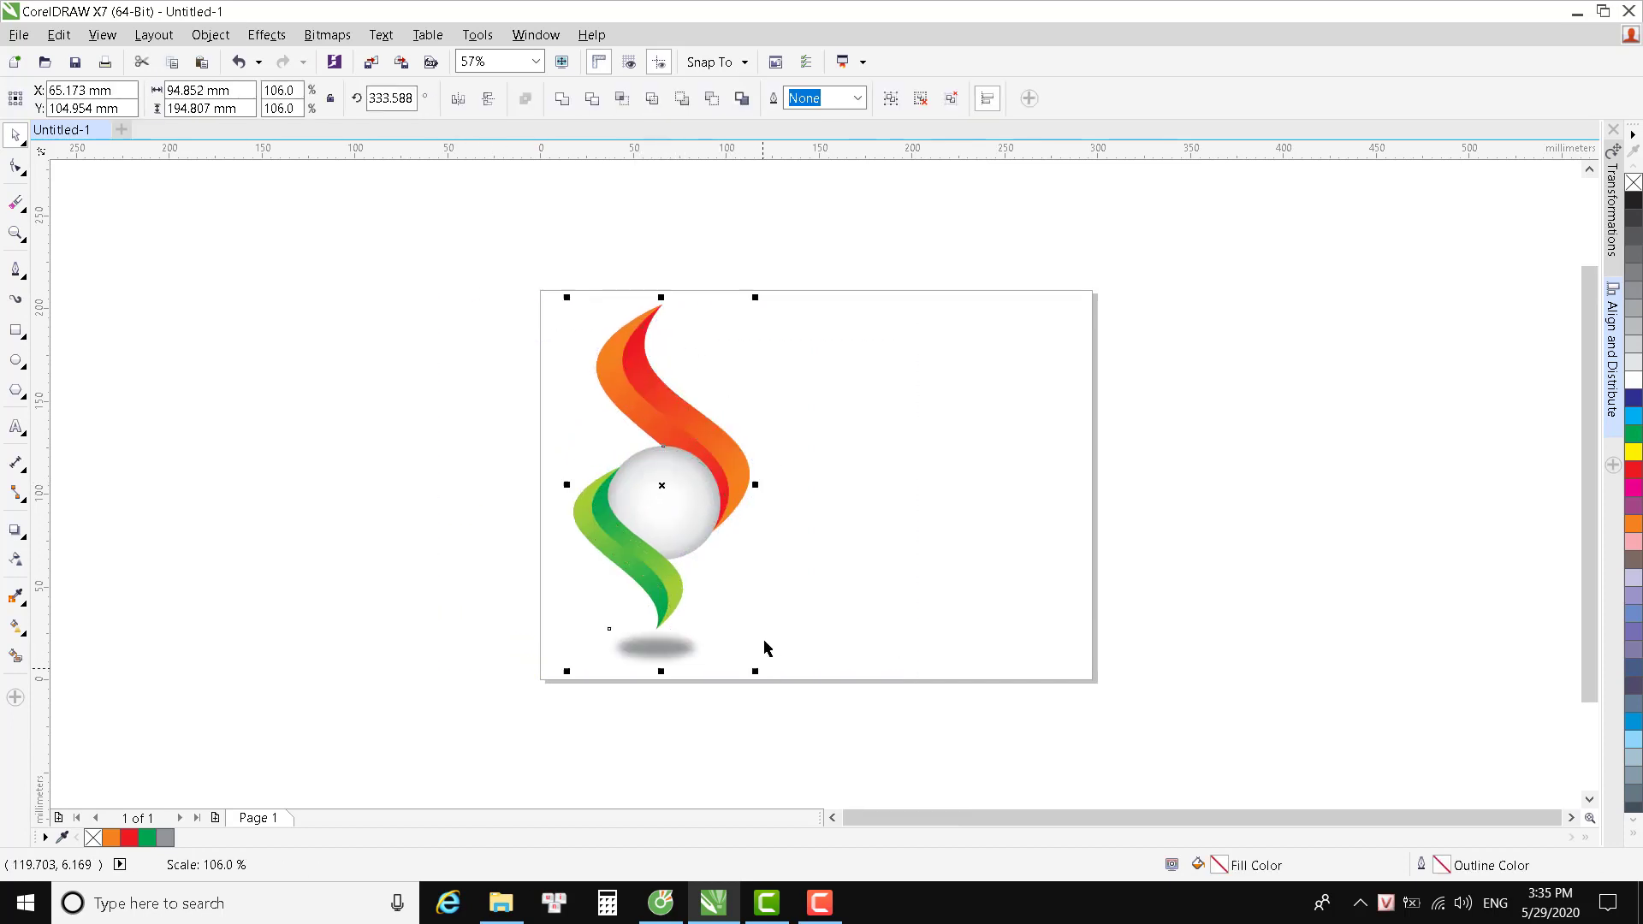
Duplicate the whole logo onto the right half of the page, level with the original.
left_click_drag(669, 505, 935, 476)
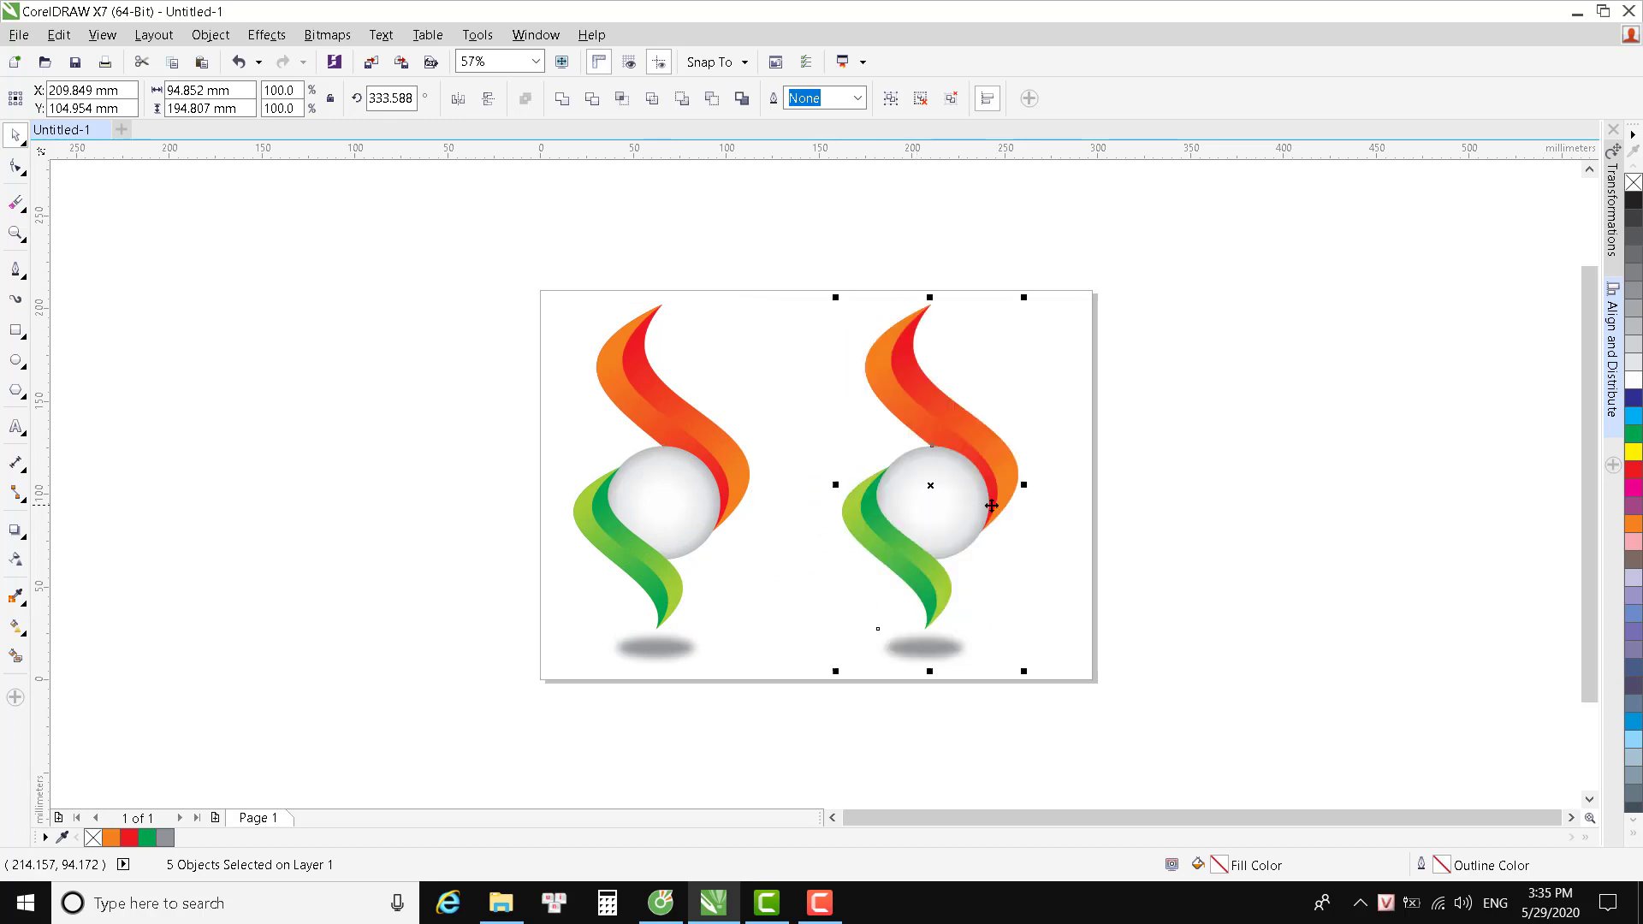
key("z")
left_click_drag(1581, 753, 1624, 754)
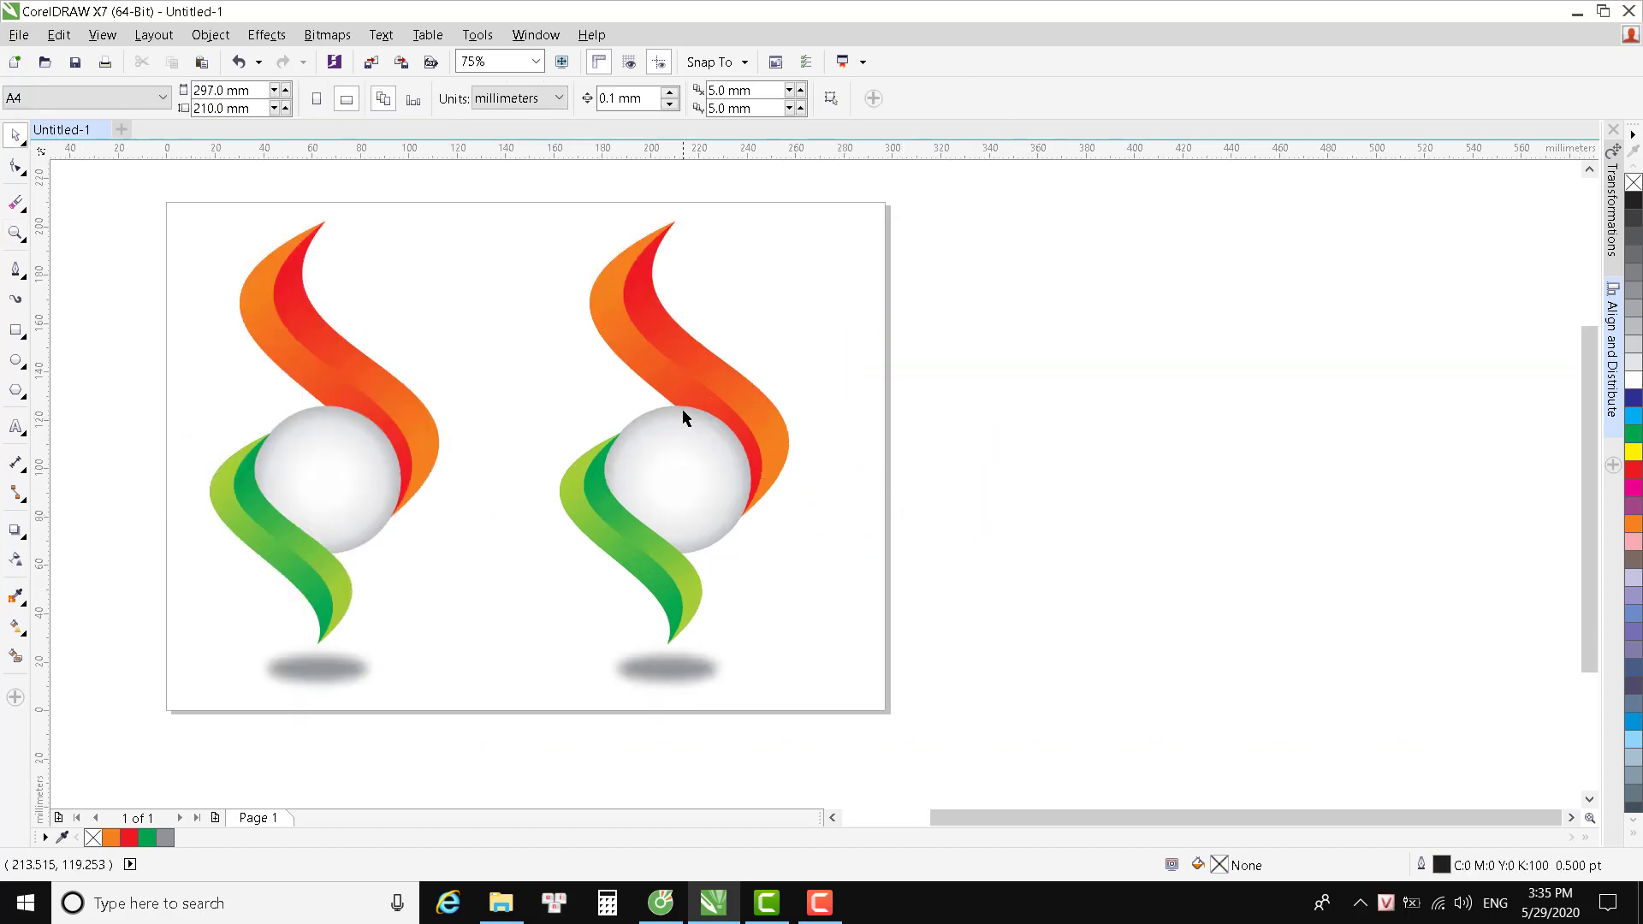
Select the red-to-orange upper ribbon of the copied logo and start editing its gradient with the Interactive Fill tool.
left_click(705, 370)
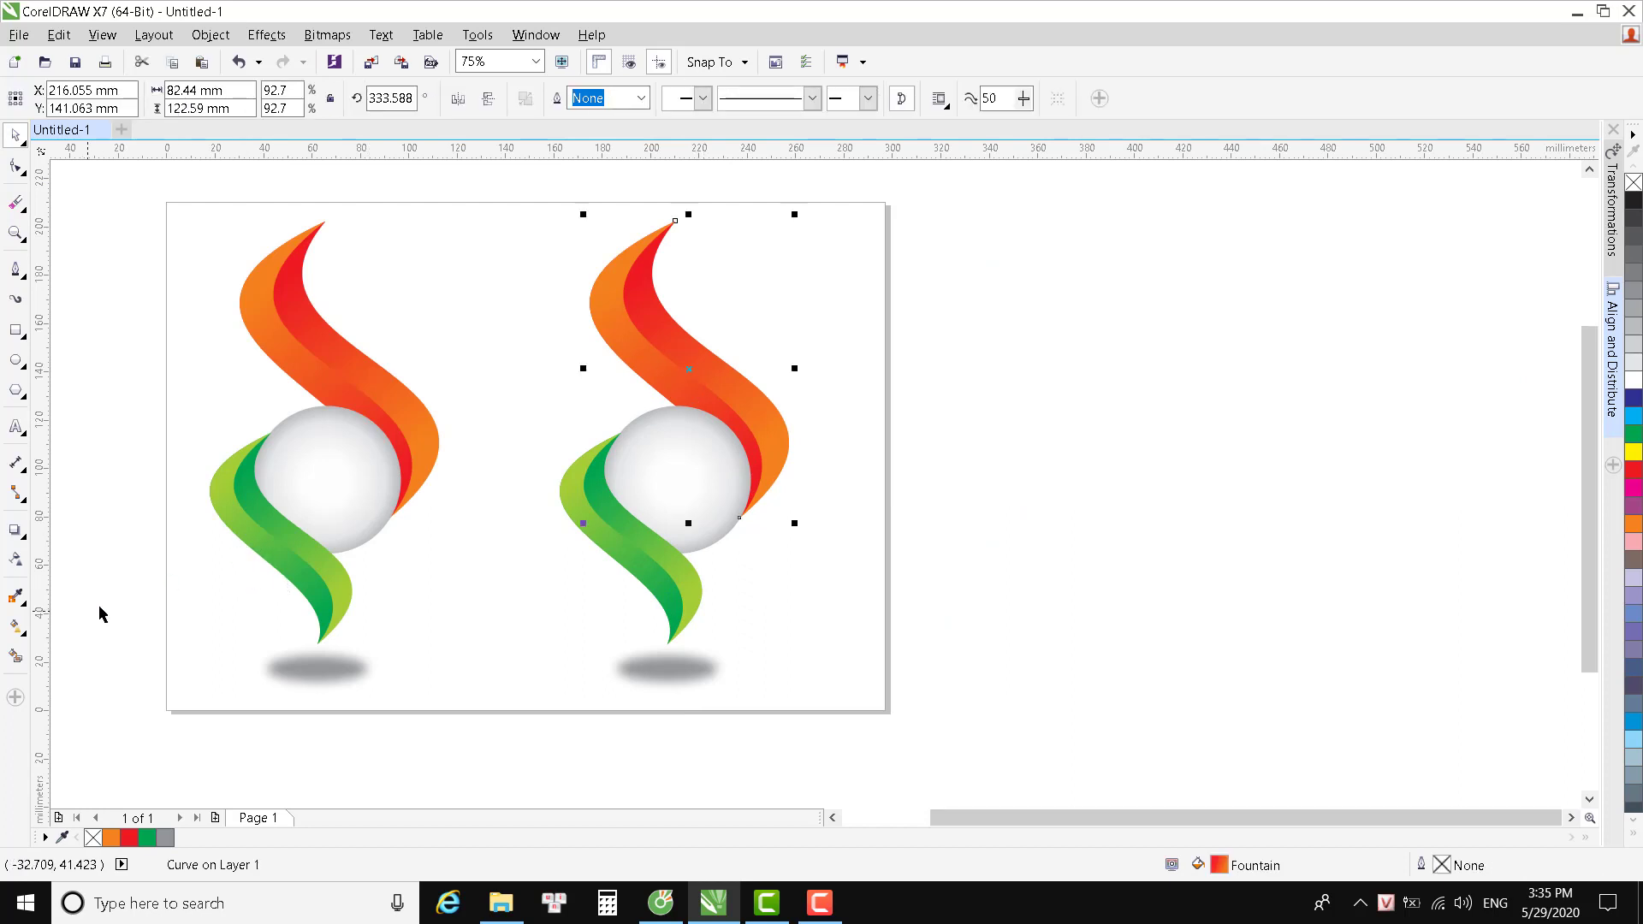
left_click(18, 629)
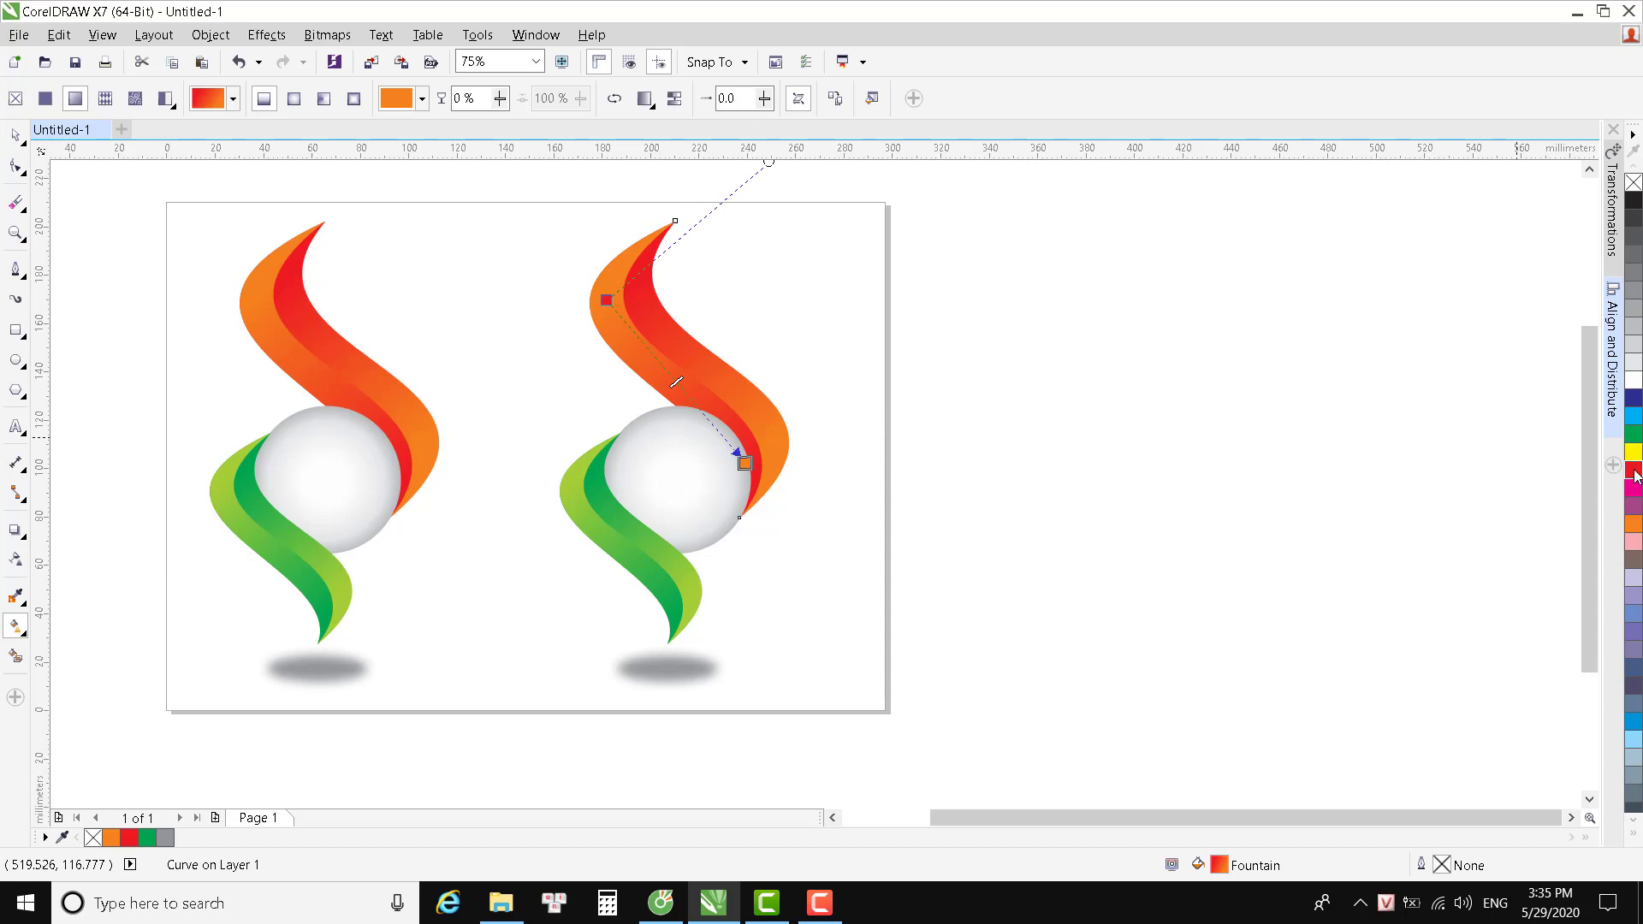
left_click_drag(1633, 451, 1485, 453)
left_click_drag(606, 301, 605, 301)
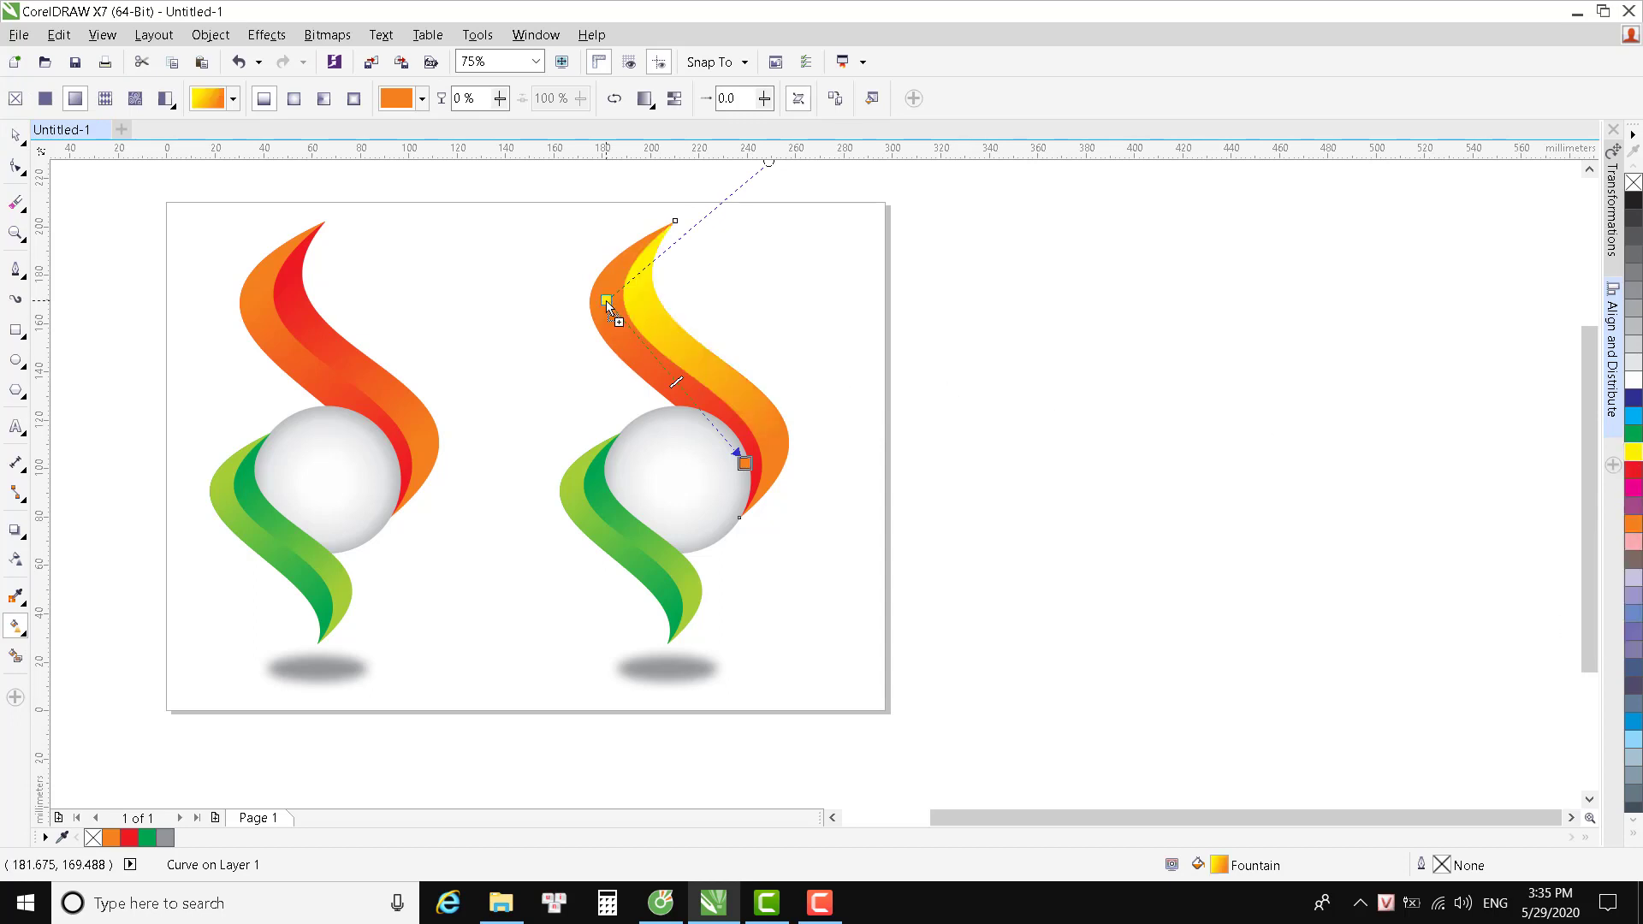
key("ctrl+z")
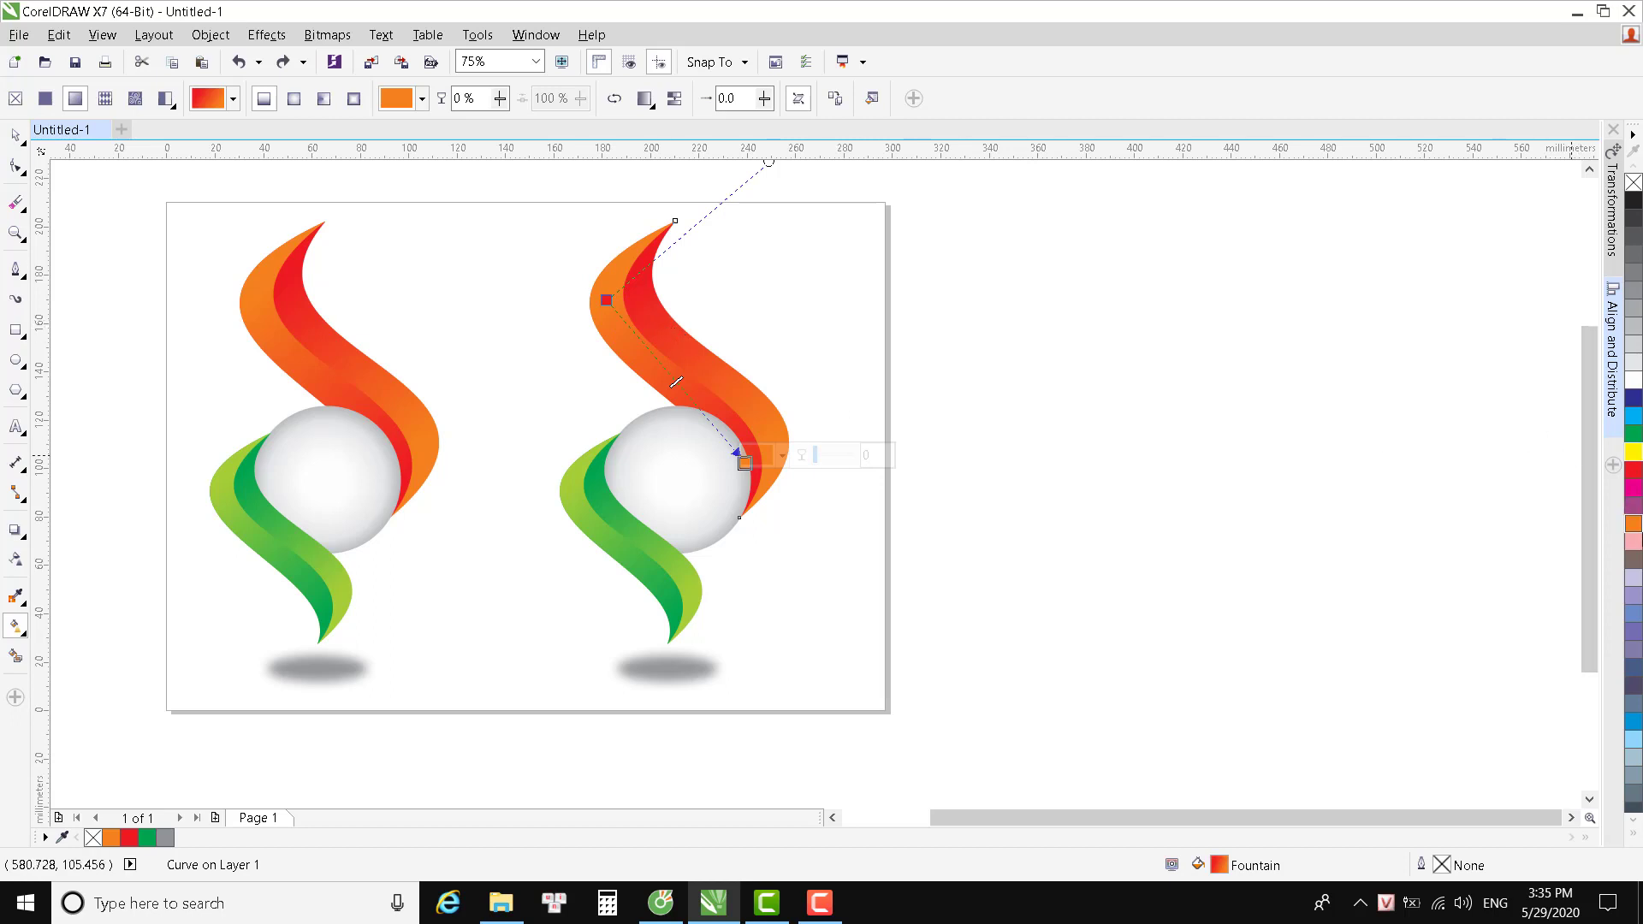
Change the selected upper ribbon's gradient to run from orange at the upper end to yellow at the lower end.
left_click_drag(612, 308, 604, 299)
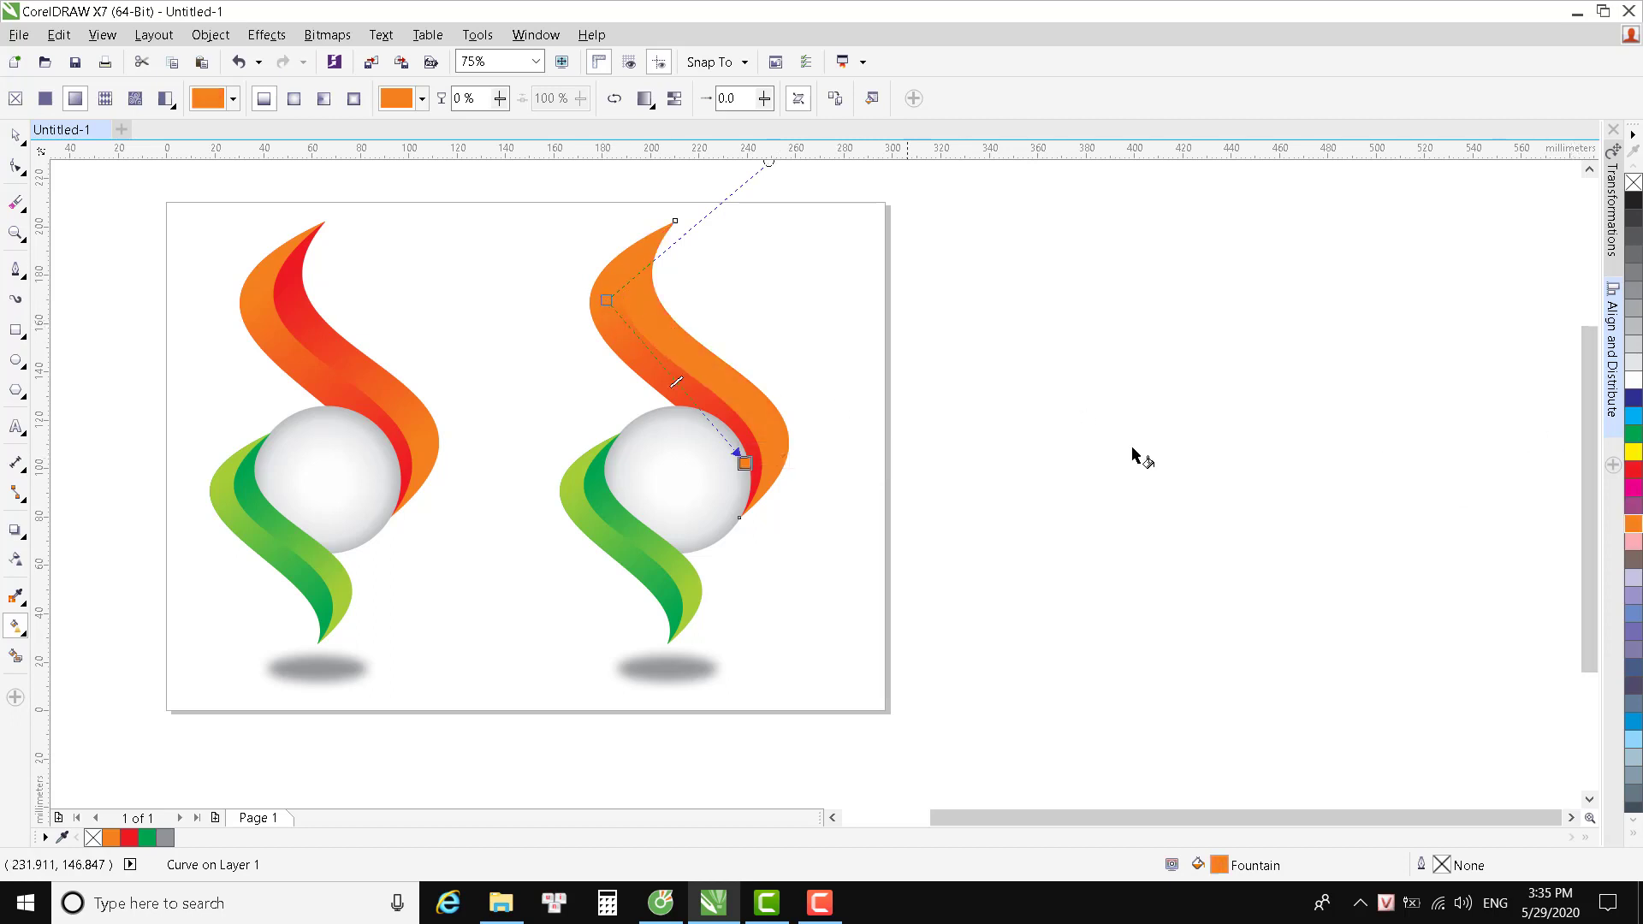
left_click_drag(1318, 487, 742, 462)
key("space")
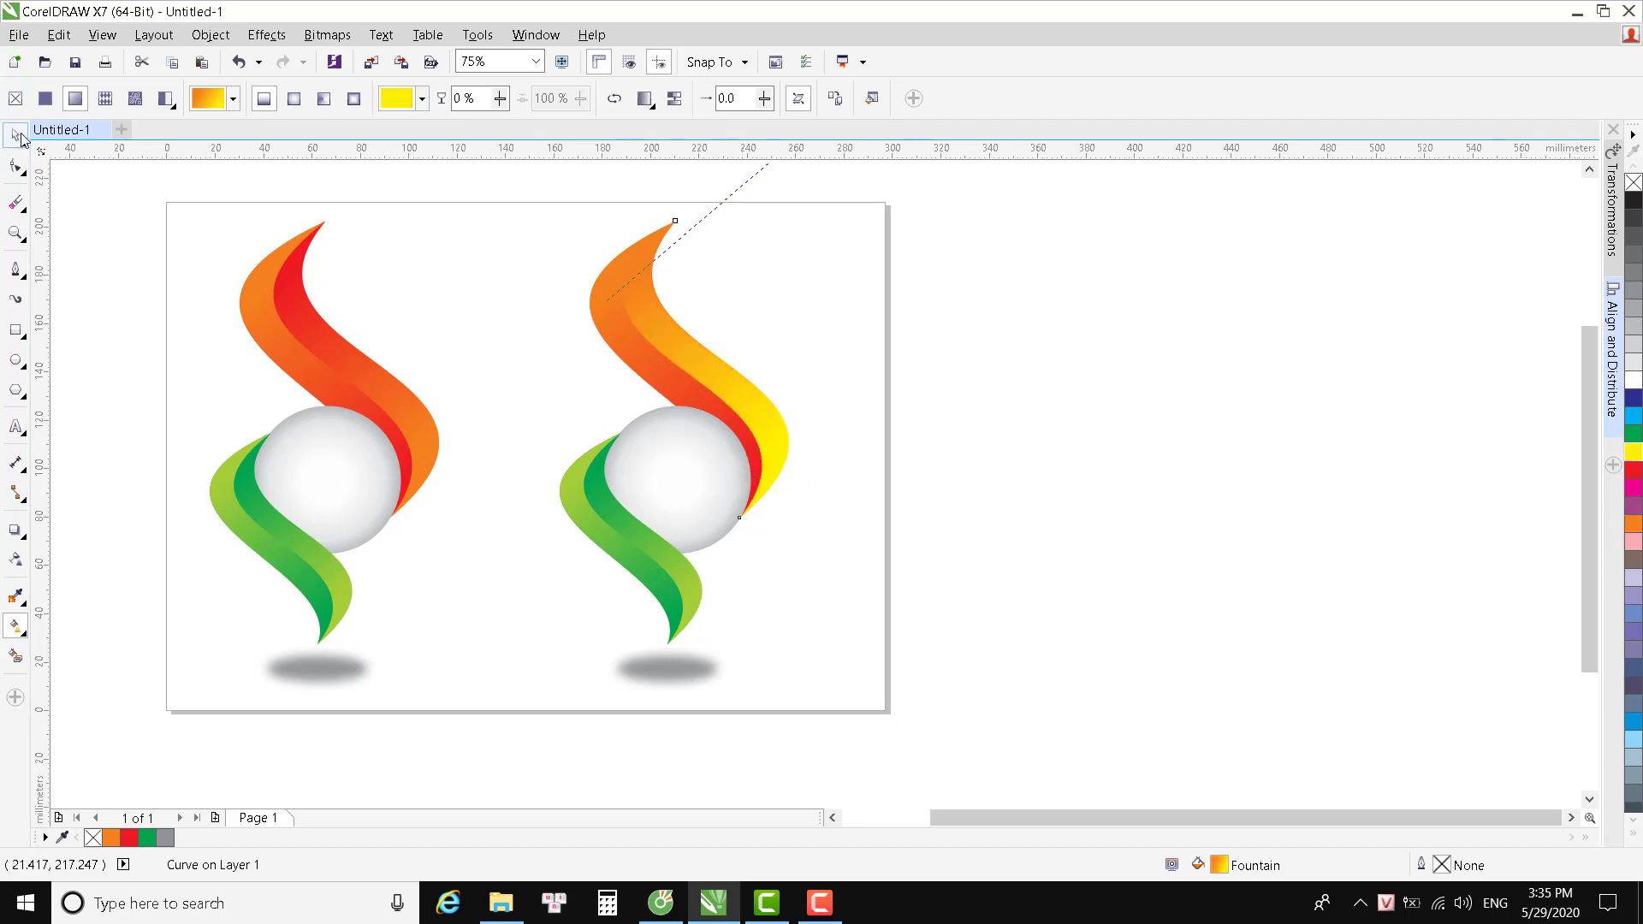
key("Escape")
Recolour the copied logo's orange-to-red upper ribbon with a gradient from yellow at the upper end to orange at the lower end.
left_click(627, 374)
left_click(16, 625)
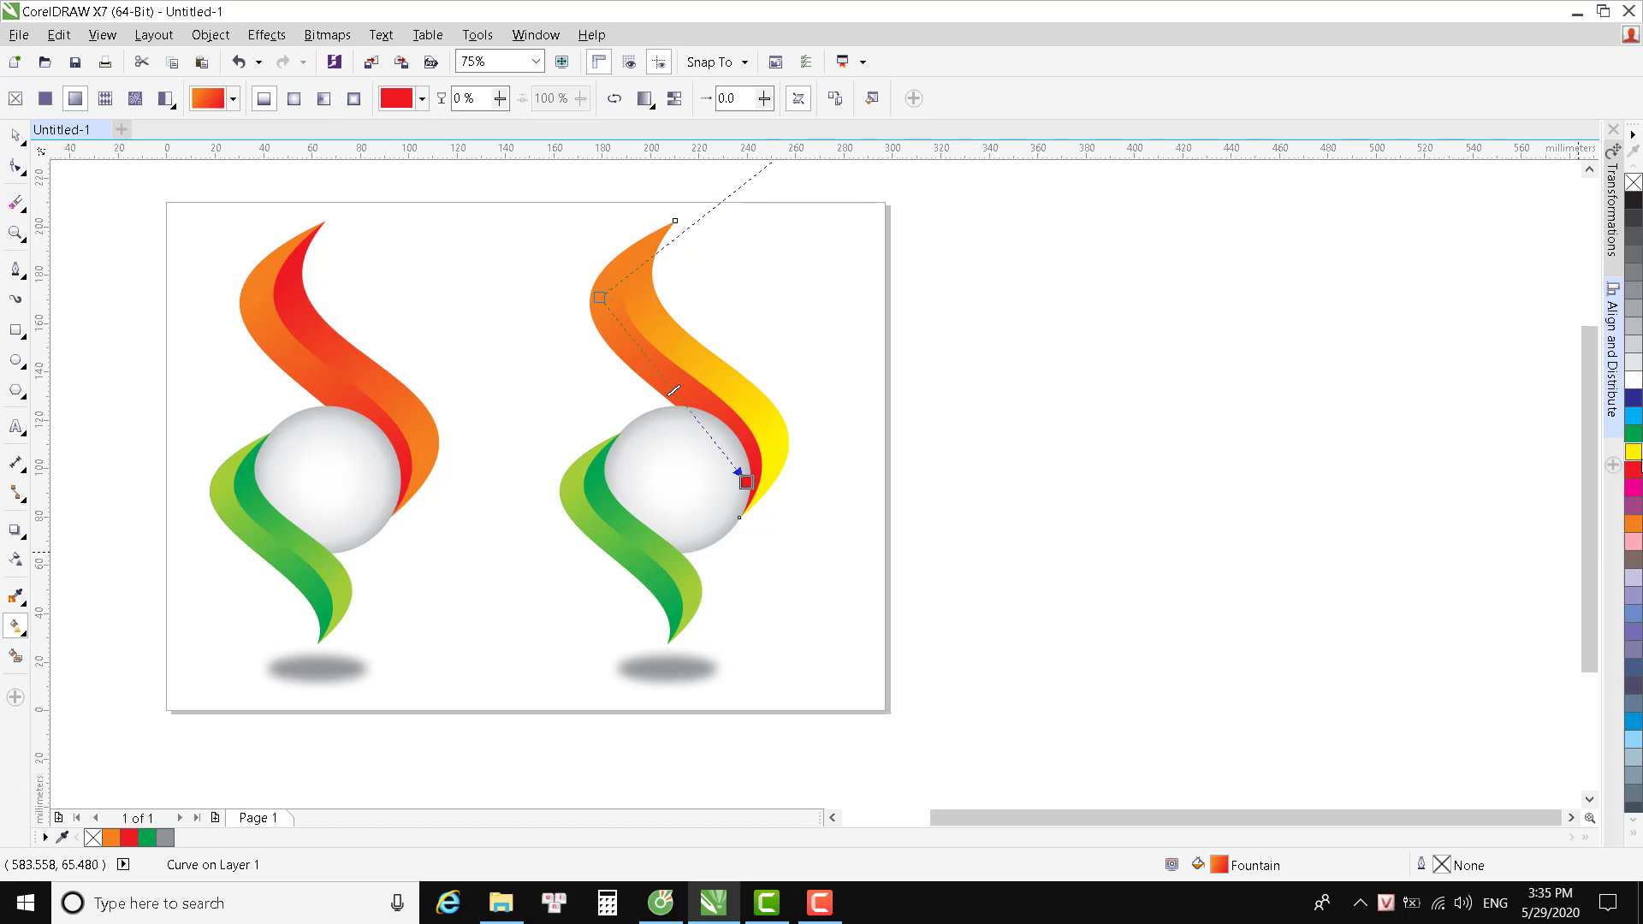
left_click_drag(602, 299, 600, 299)
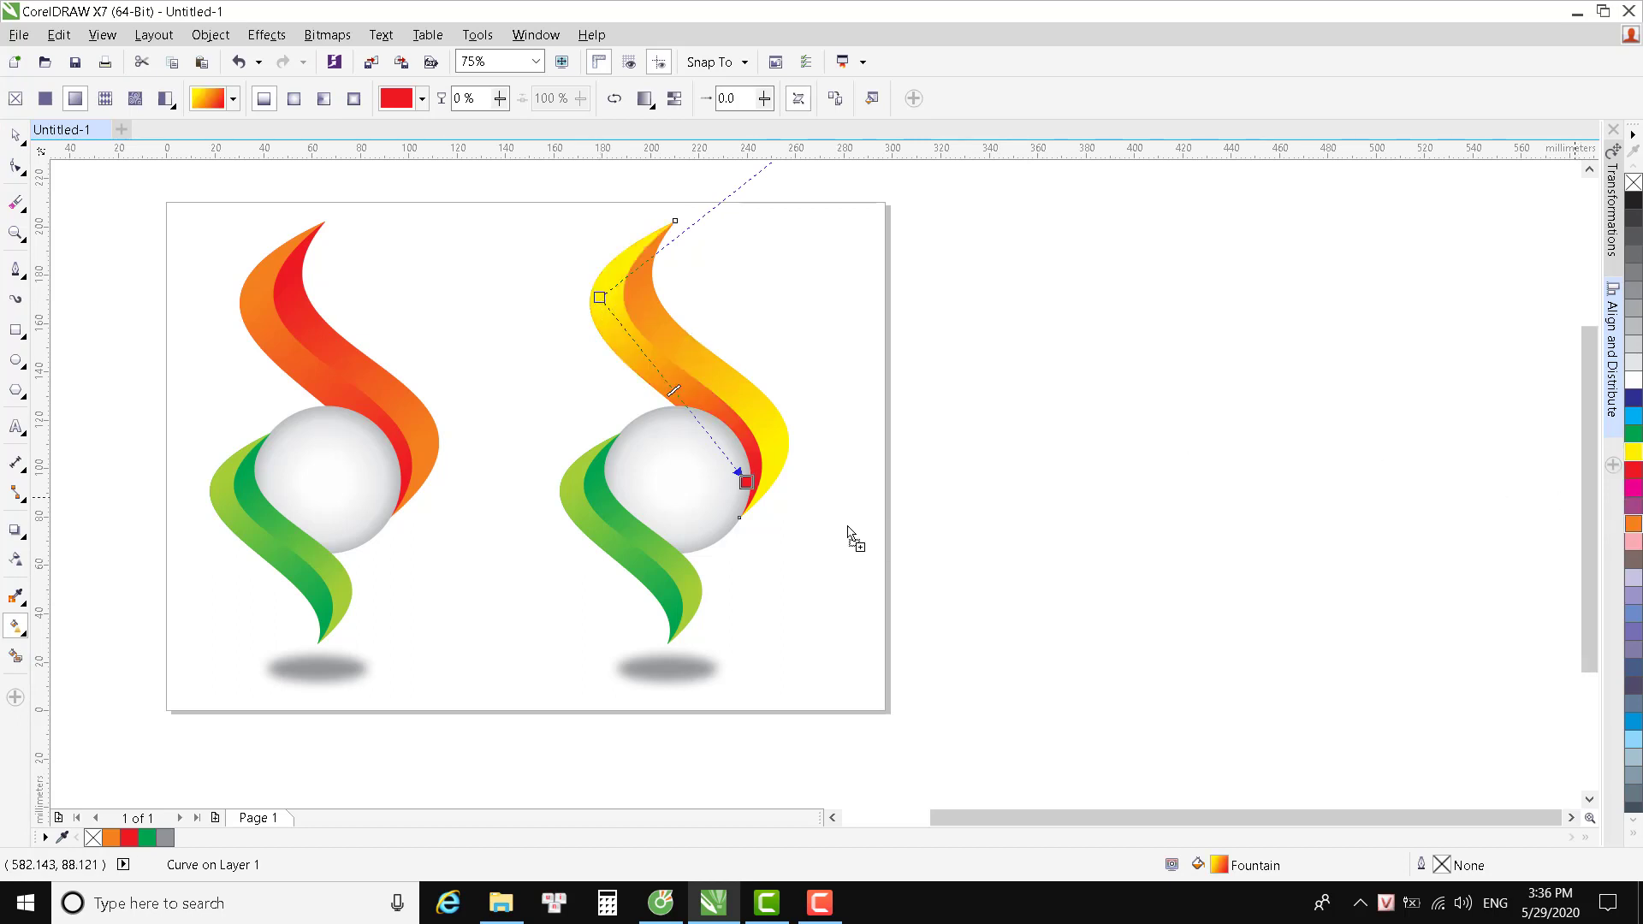
left_click_drag(758, 492, 746, 480)
key("space")
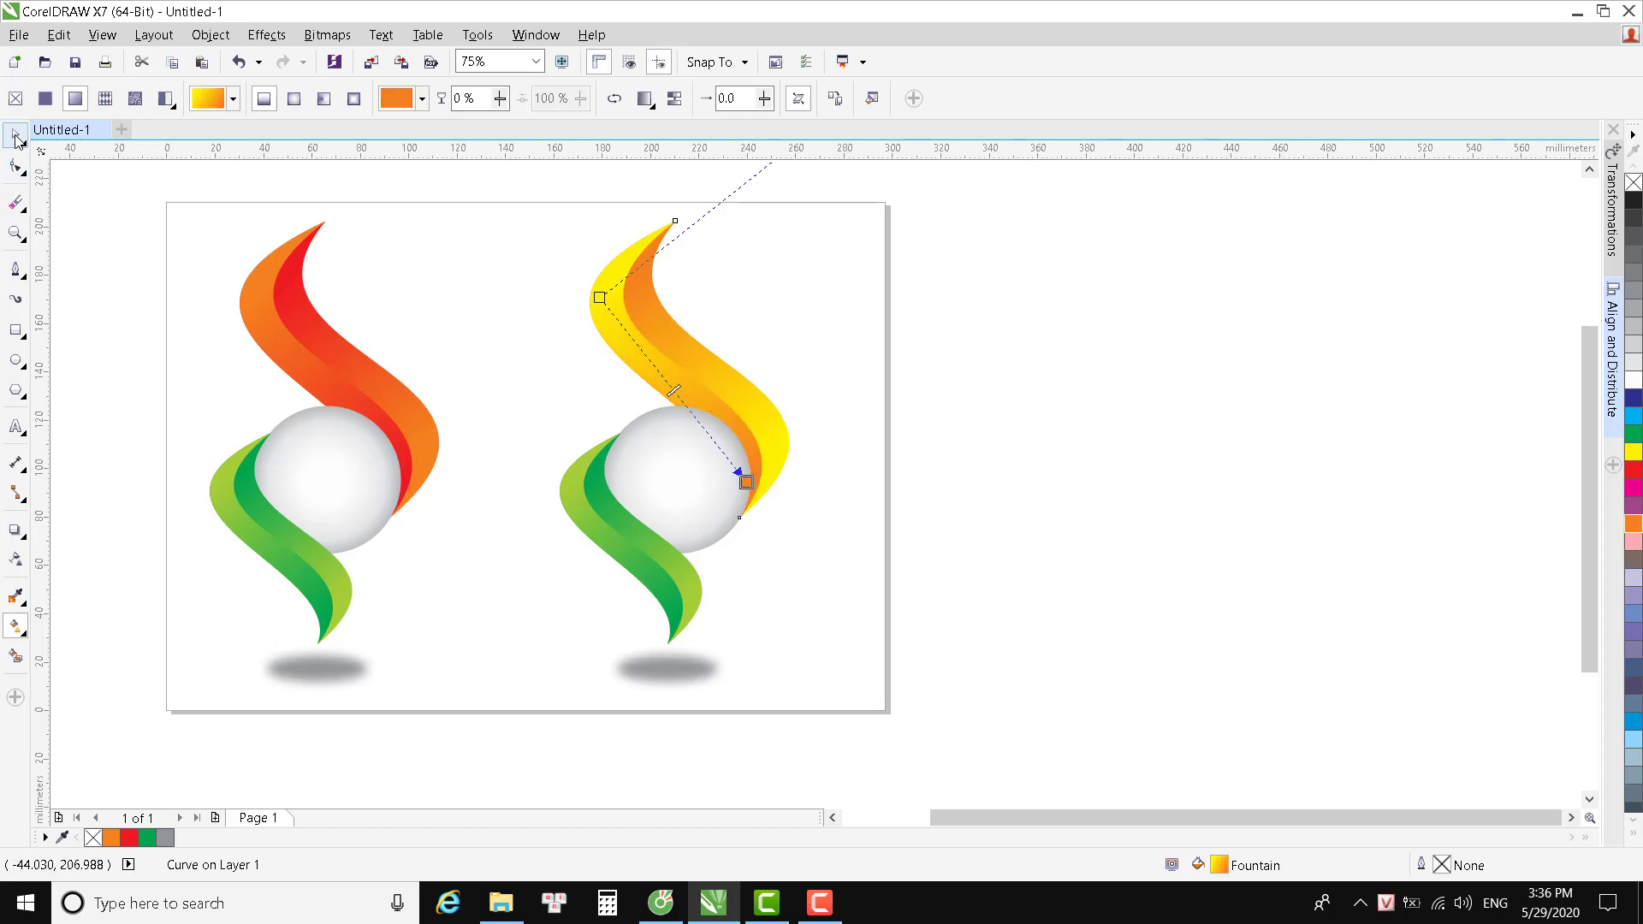
Recolour the green-to-light-green ribbon inside the copy's lower group with a gradient from dark blue at the upper end to cyan below.
left_click(661, 552)
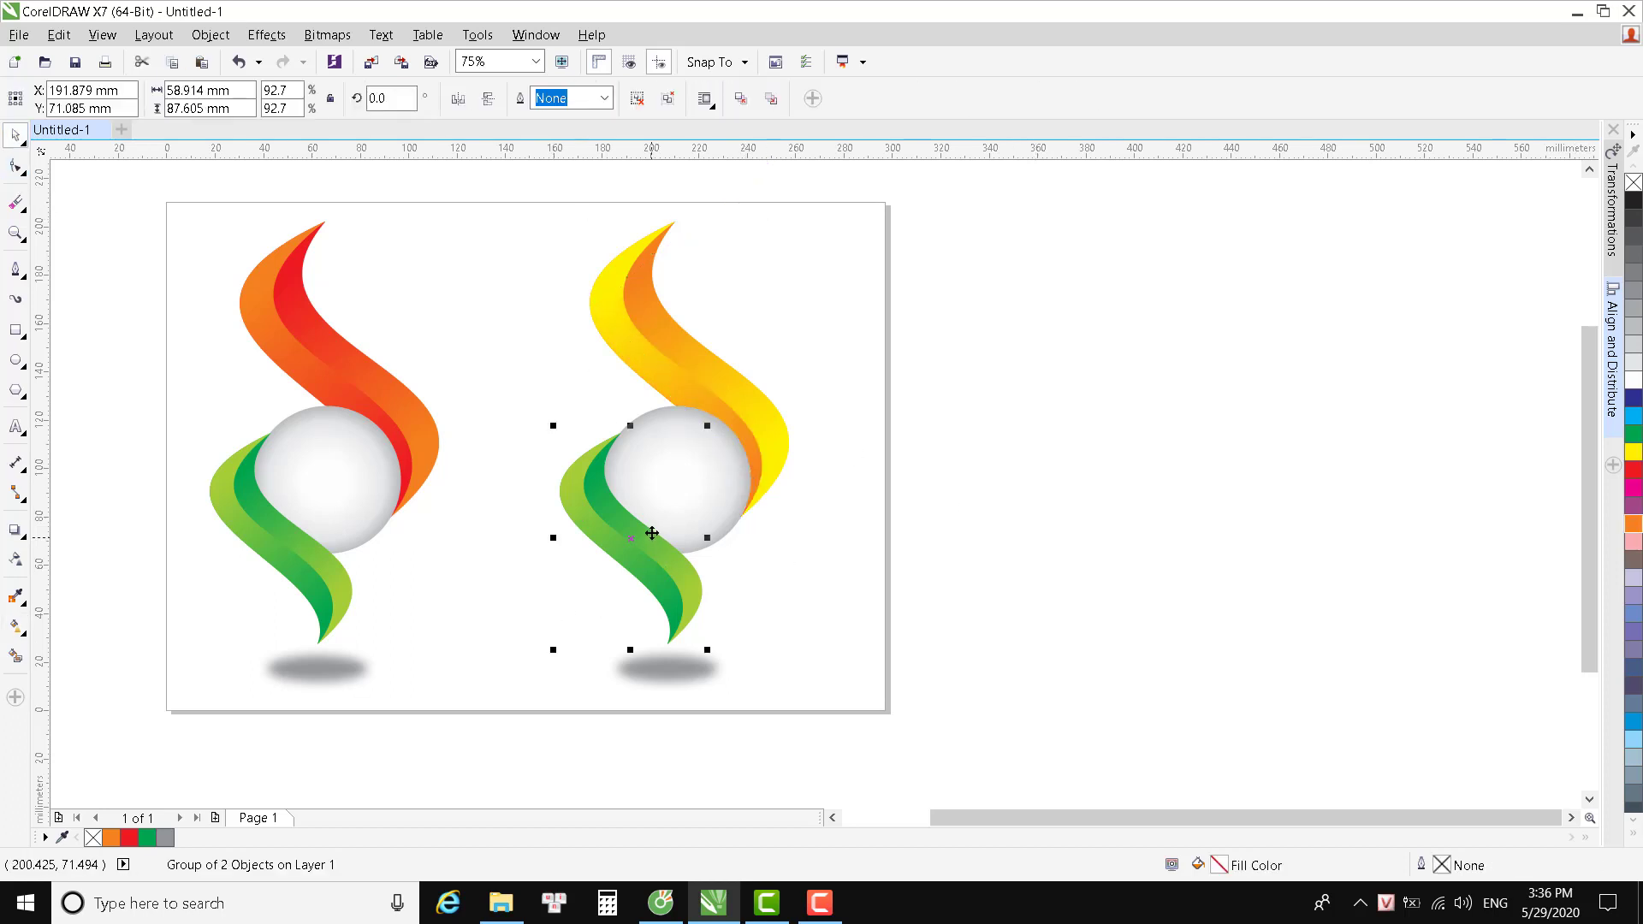
left_click(727, 245)
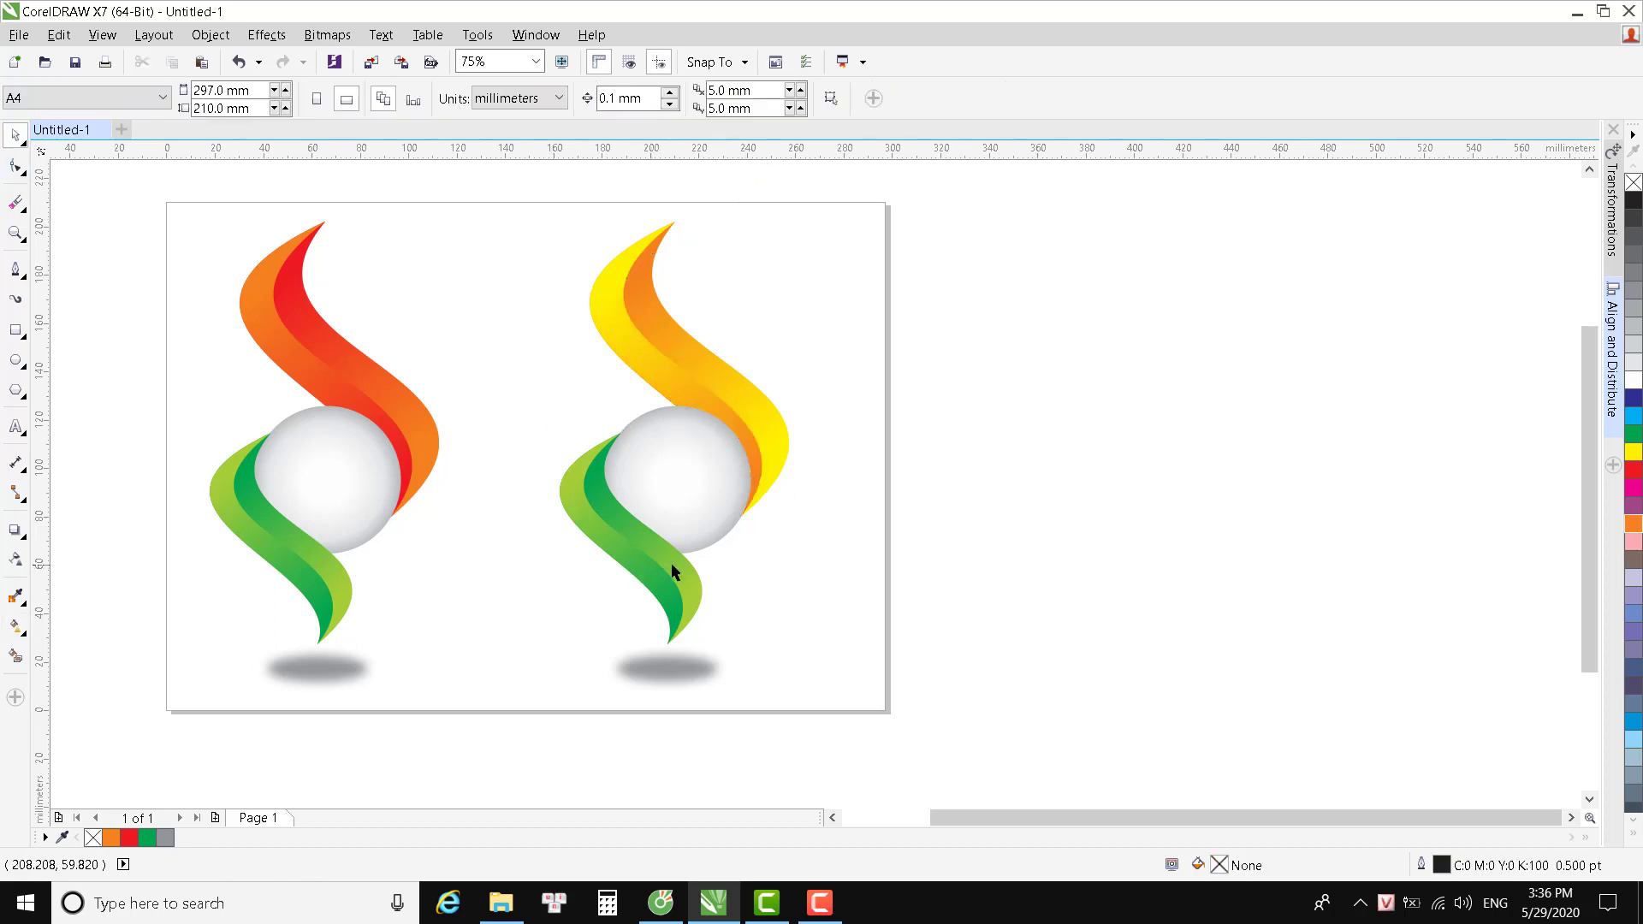
left_click(671, 562, "ctrl")
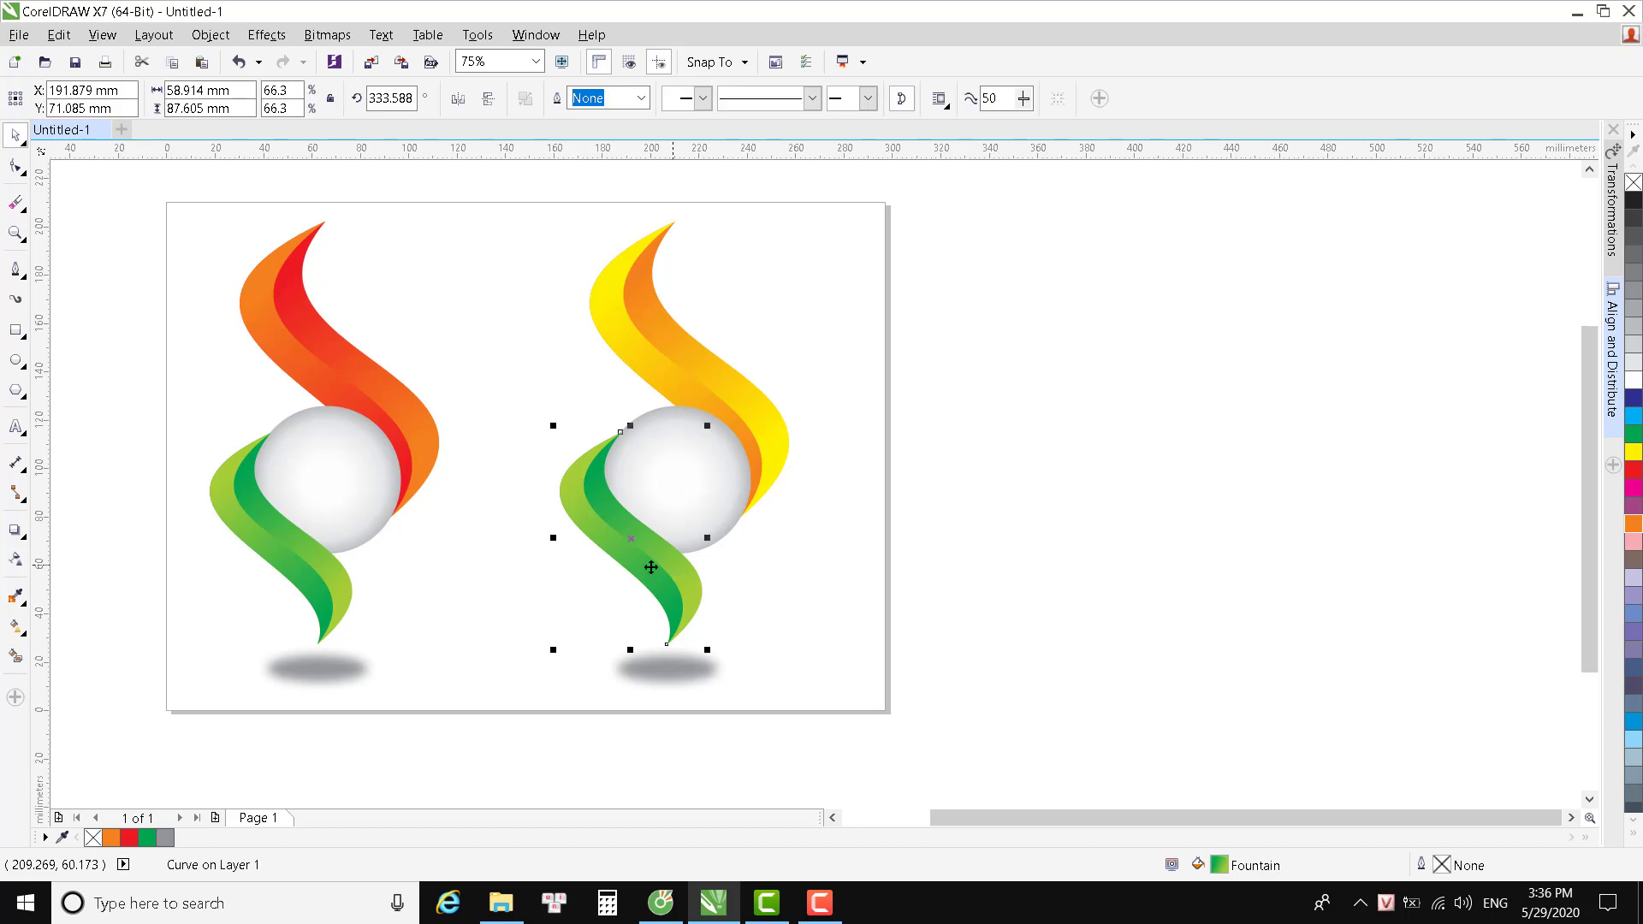
left_click(17, 627)
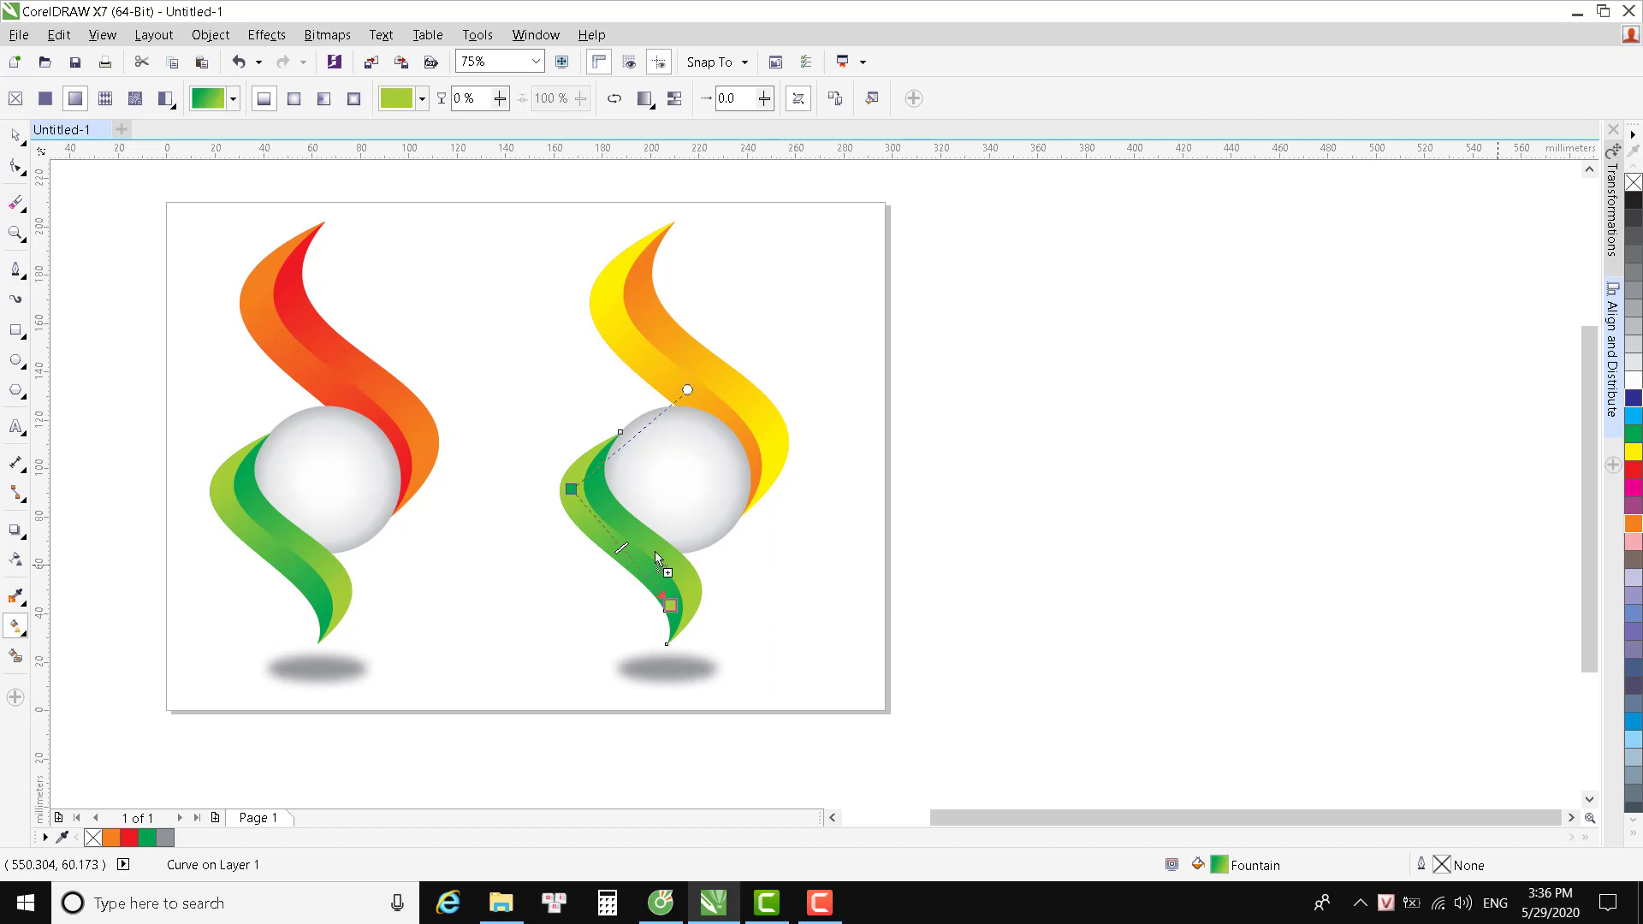
left_click_drag(573, 492, 570, 488)
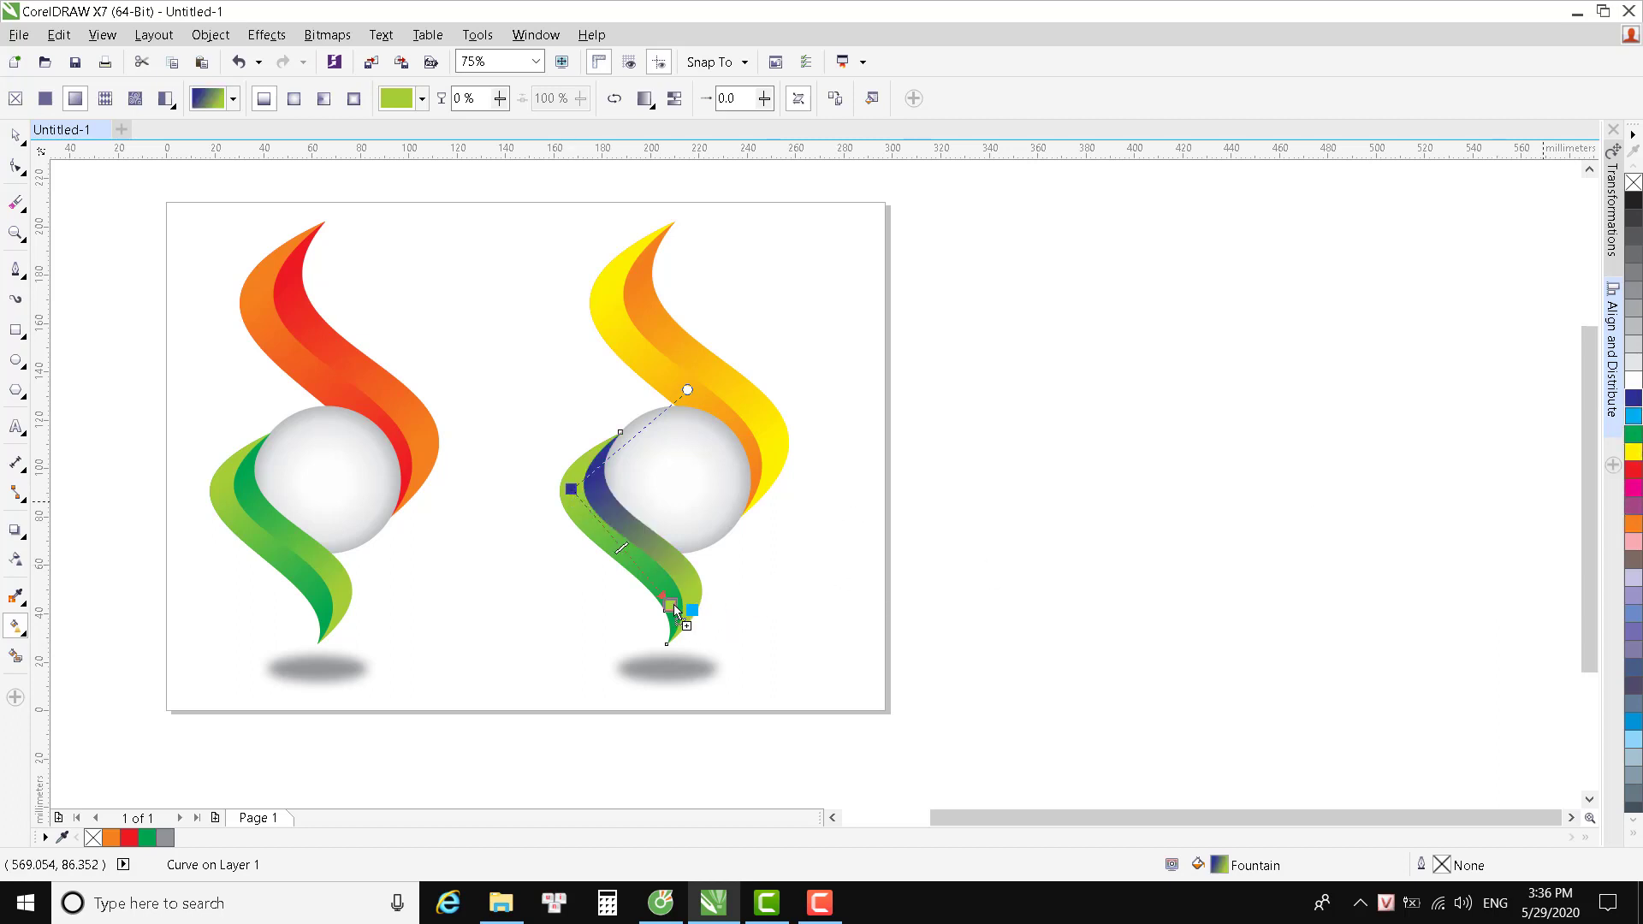
left_click_drag(676, 612, 674, 609)
left_click(15, 134)
left_click(213, 330)
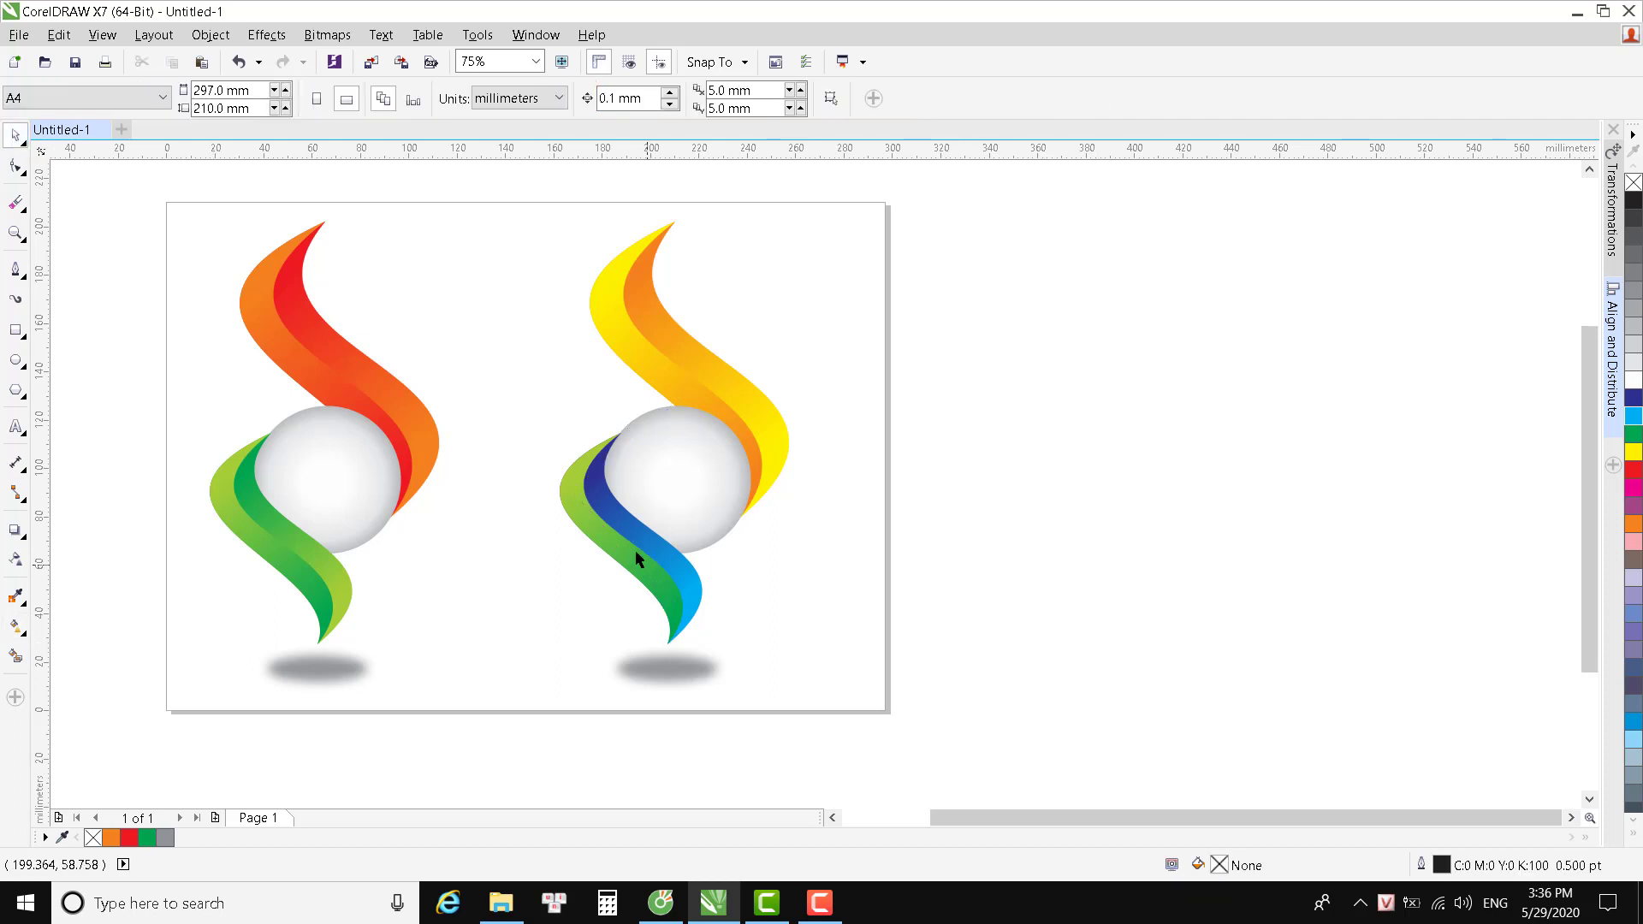
Recolour the copy's remaining green lower ribbon with a gradient from cyan at the upper end to dark blue at the lower end.
left_click(599, 539)
left_click(16, 628)
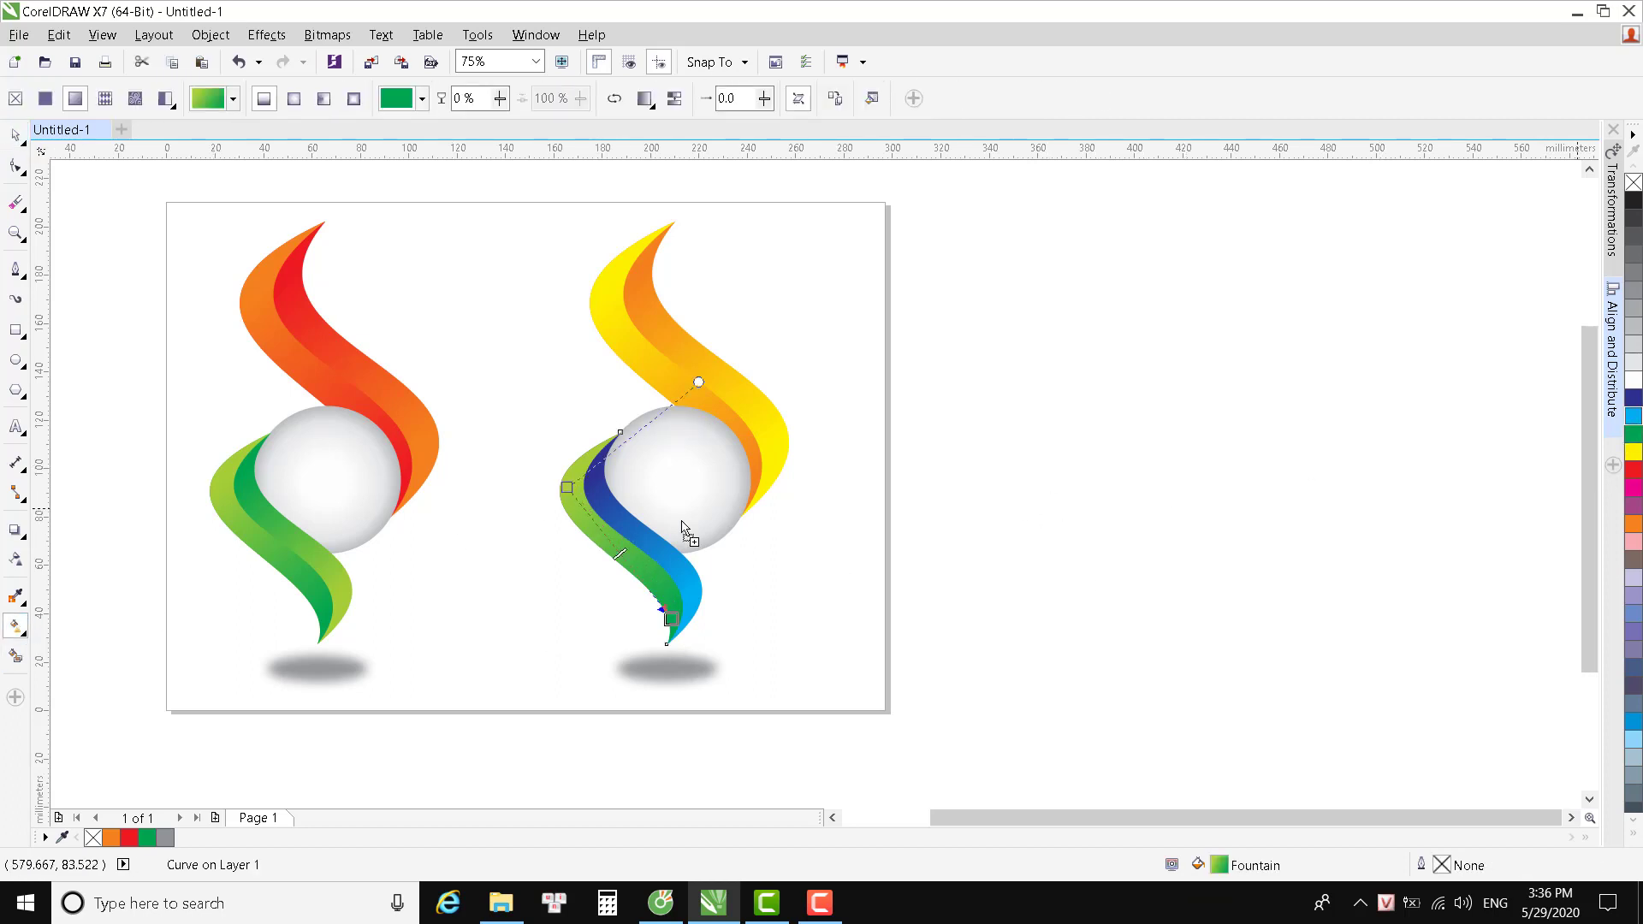
left_click_drag(566, 494, 567, 489)
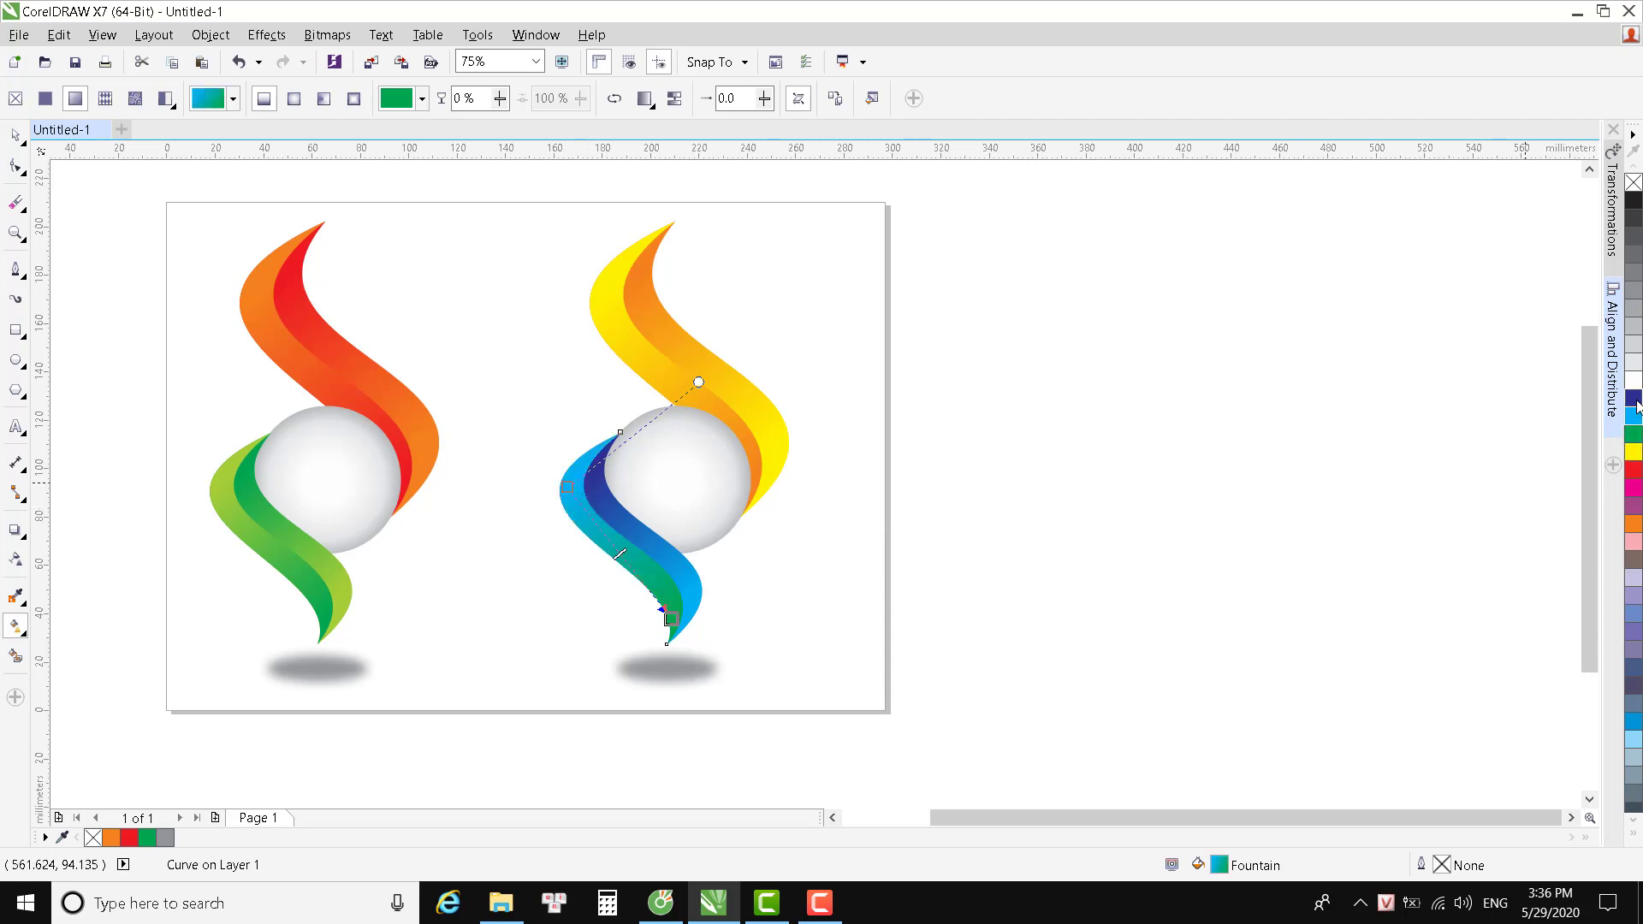
left_click_drag(673, 628, 672, 619)
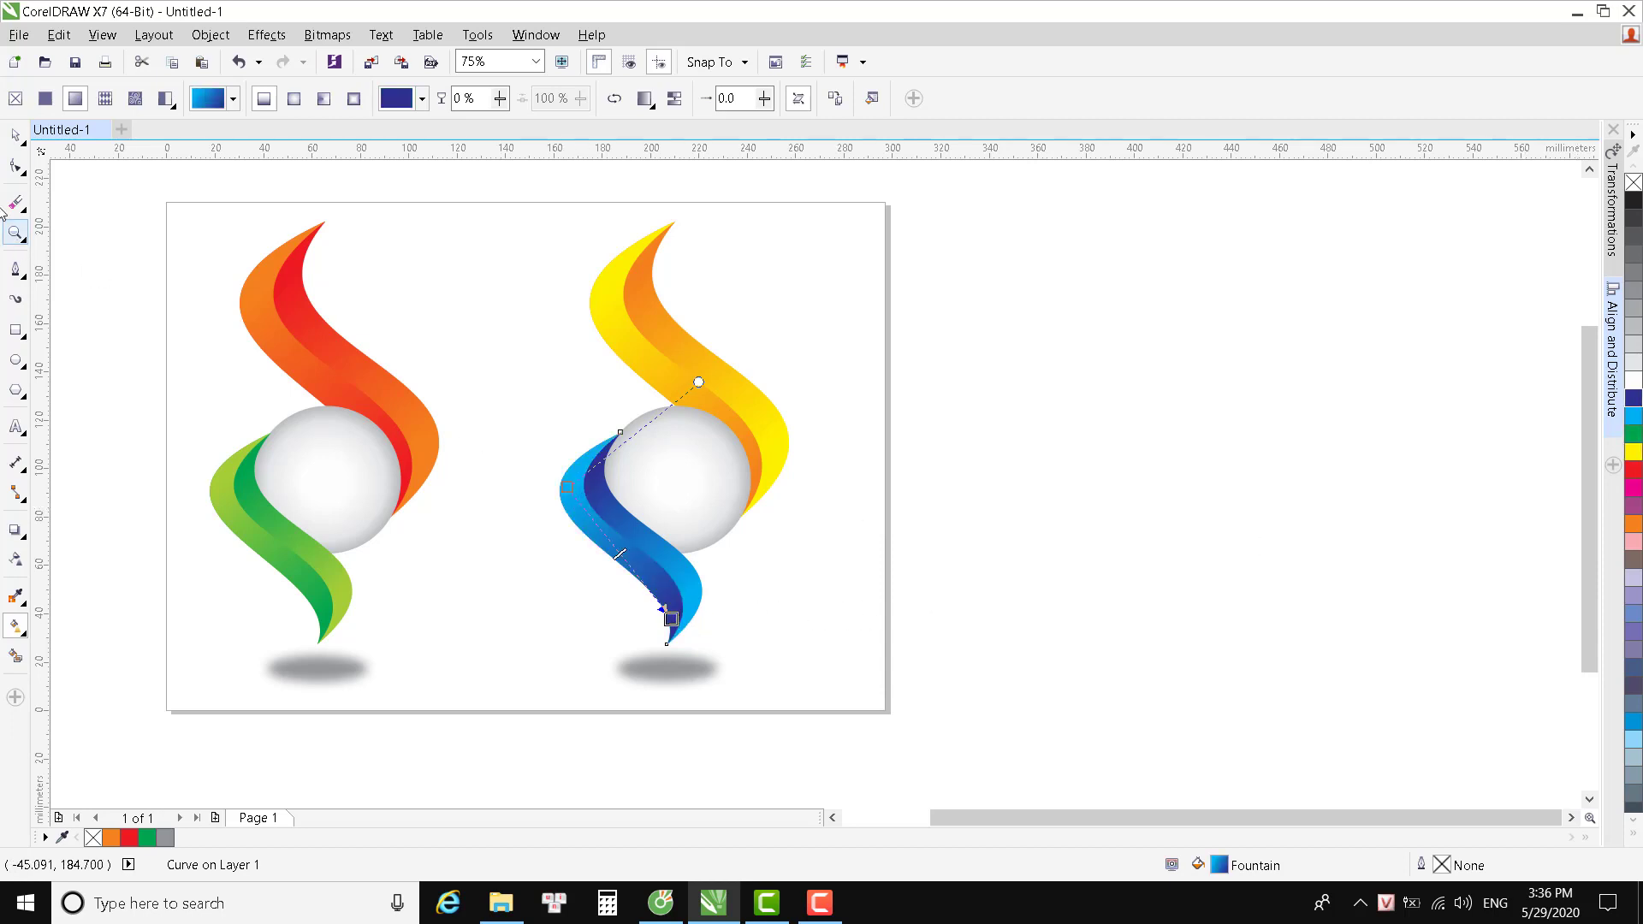
left_click(19, 137)
Copy the green and blue lower ribbons of both logos beside the page and scale the pair to about 107 by 46 mm.
left_click(1118, 539)
left_click_drag(157, 406, 386, 676)
left_click_drag(510, 422, 715, 660)
left_click_drag(461, 540, 1194, 536)
left_click_drag(1427, 649, 1193, 545)
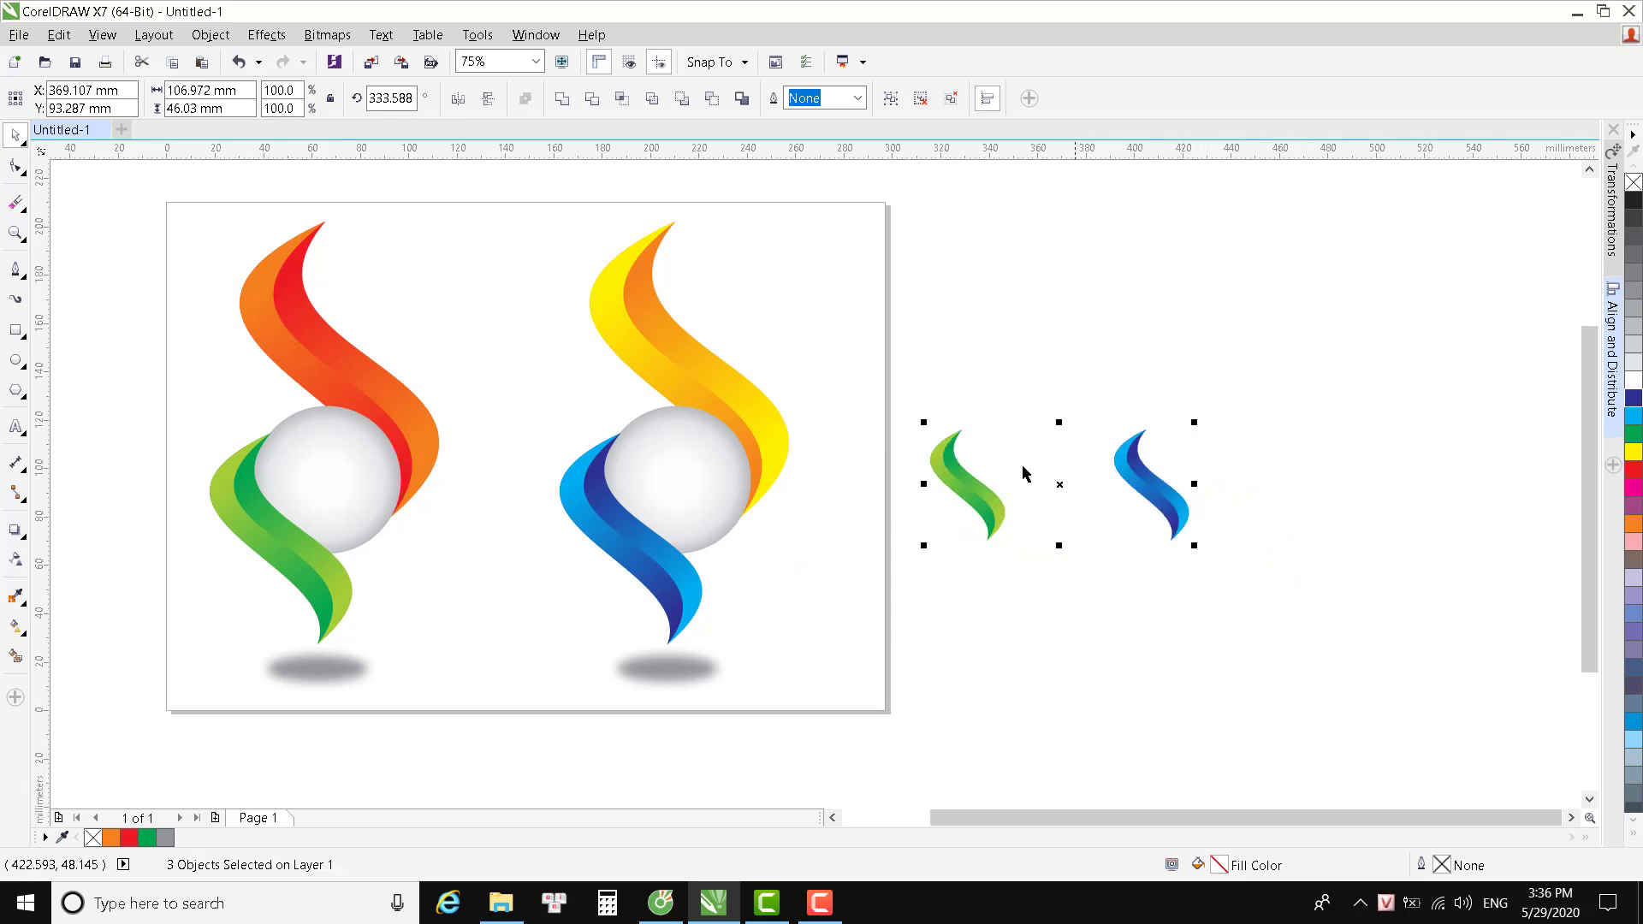
left_click_drag(898, 390, 1033, 577)
right_click(977, 512)
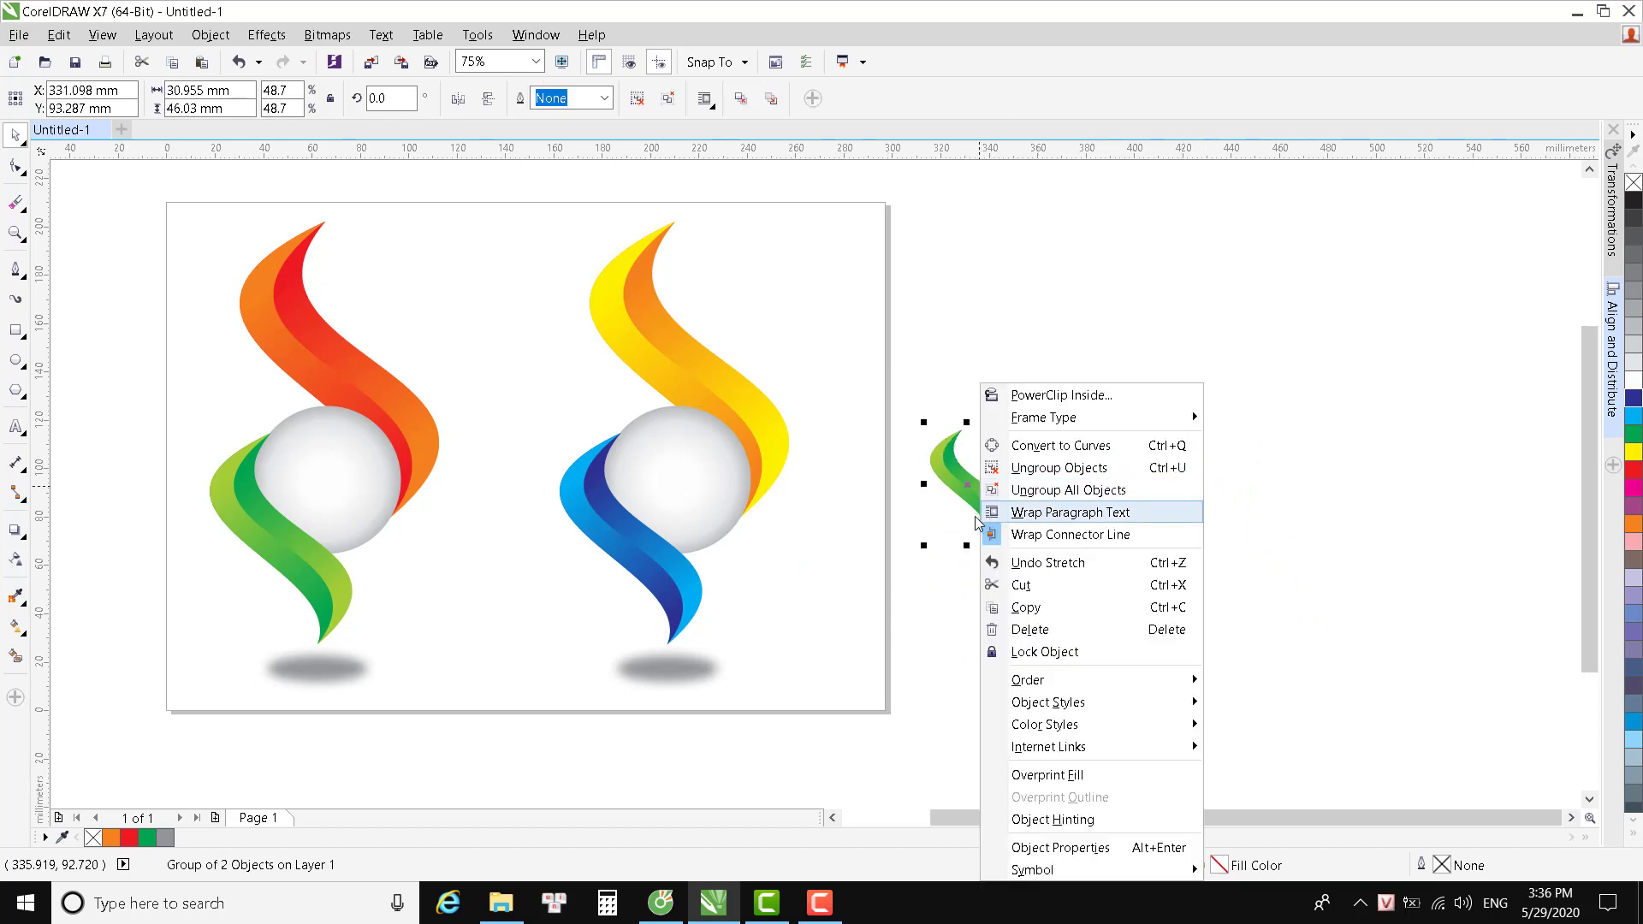
left_click(943, 462)
Group the two small blue ribbons beside the page, and select the small green ribbon group.
left_click_drag(1063, 377, 1266, 618)
right_click(1164, 502)
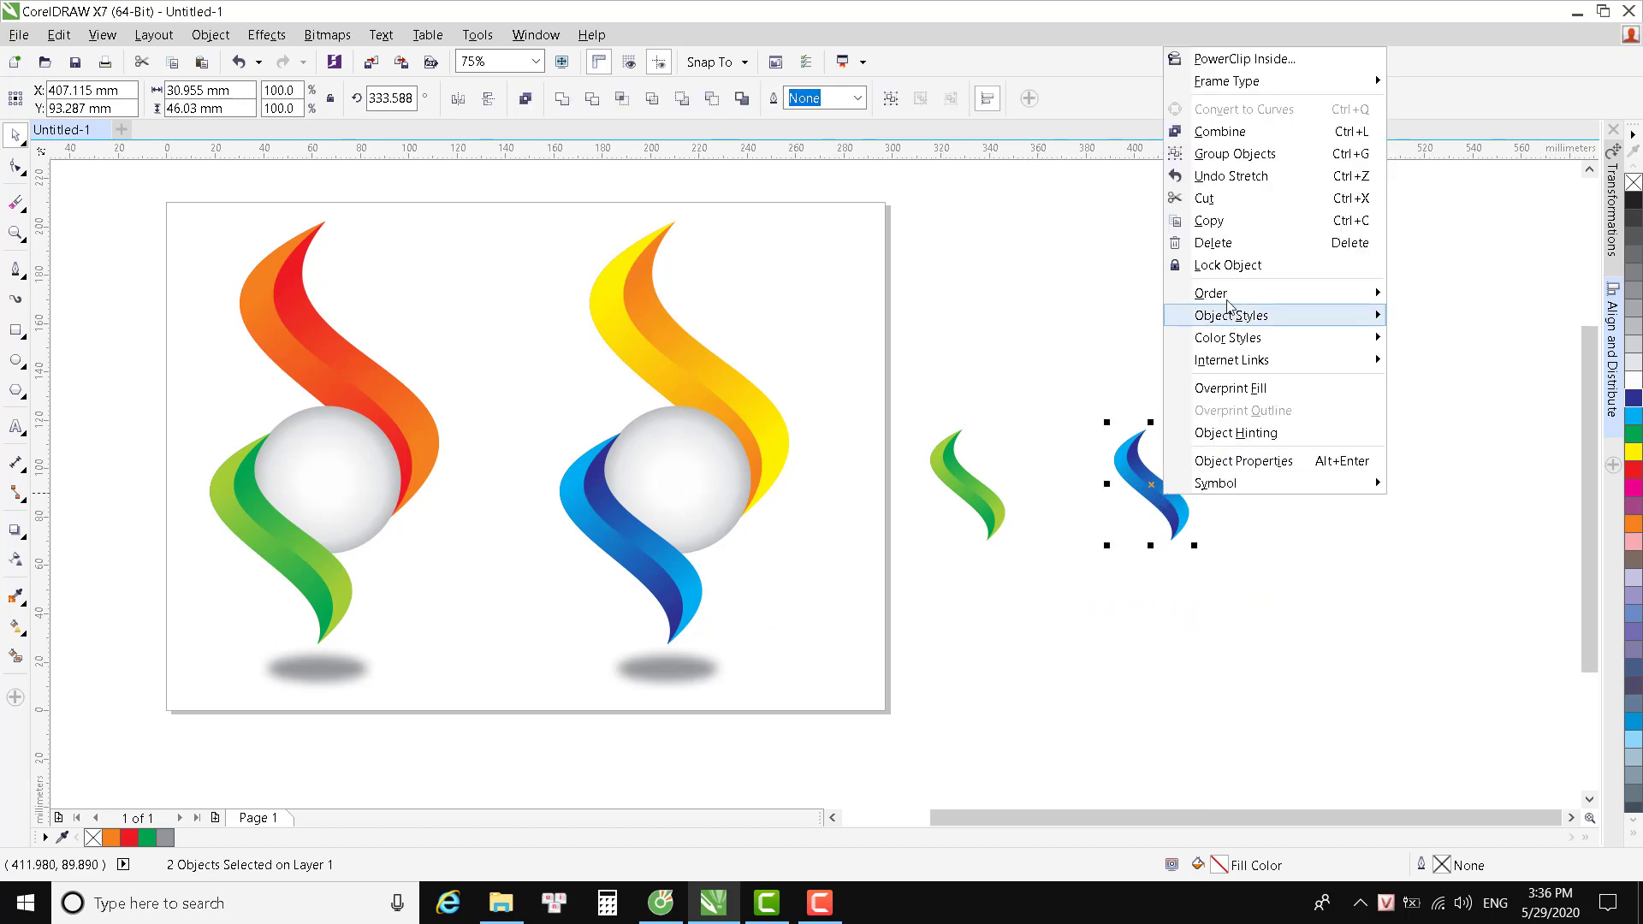
left_click(1229, 156)
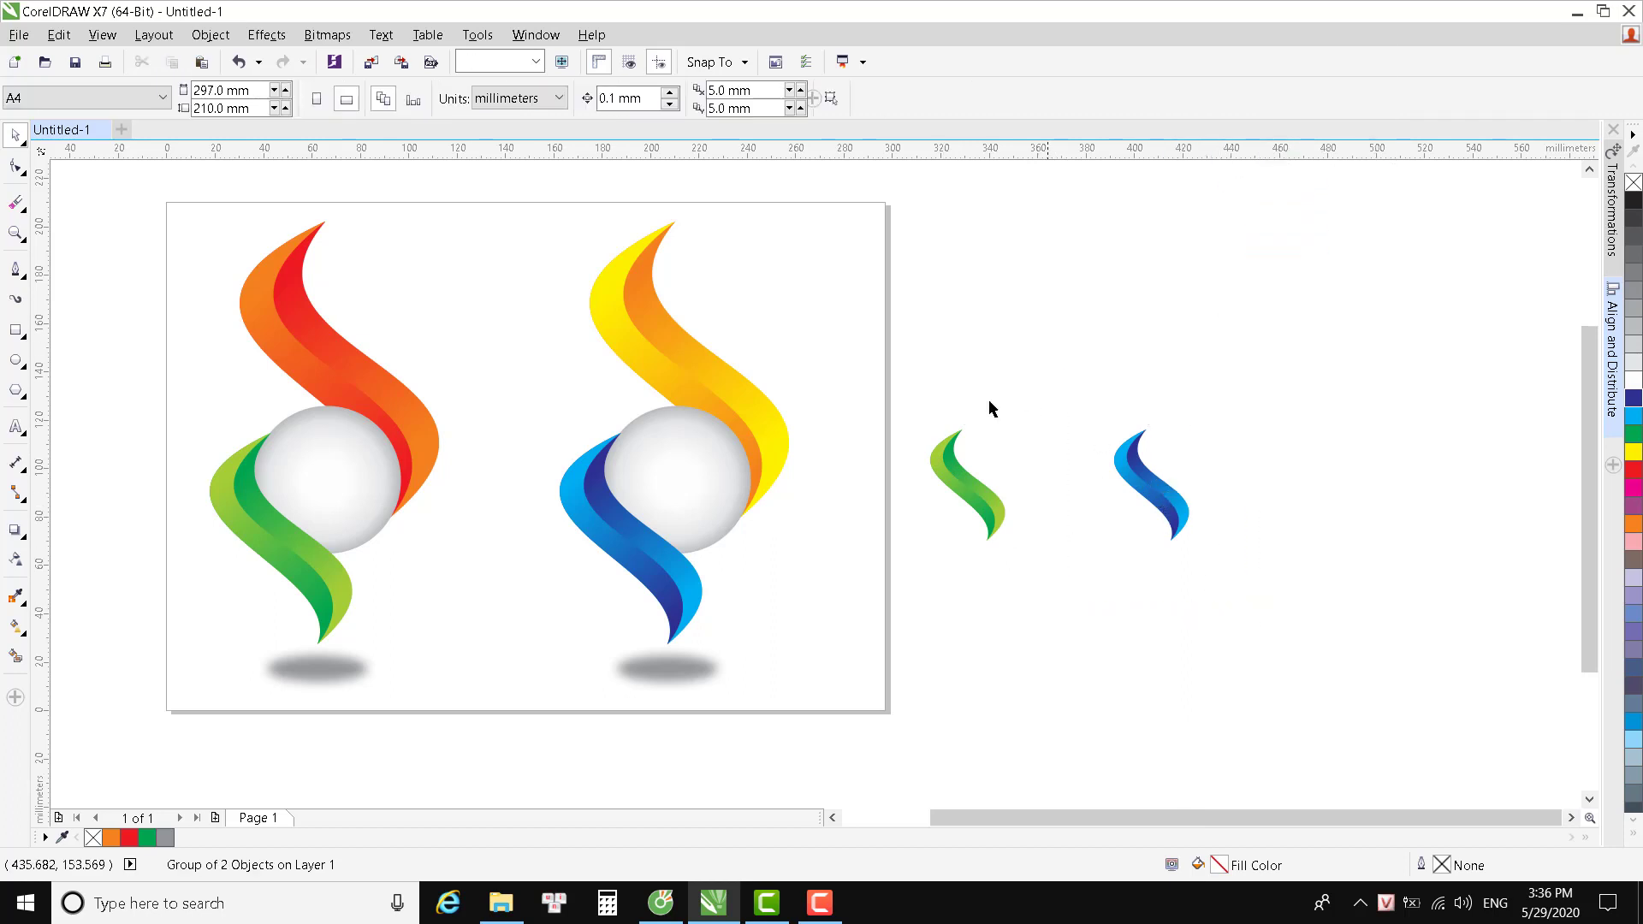
left_click_drag(881, 377, 1044, 576)
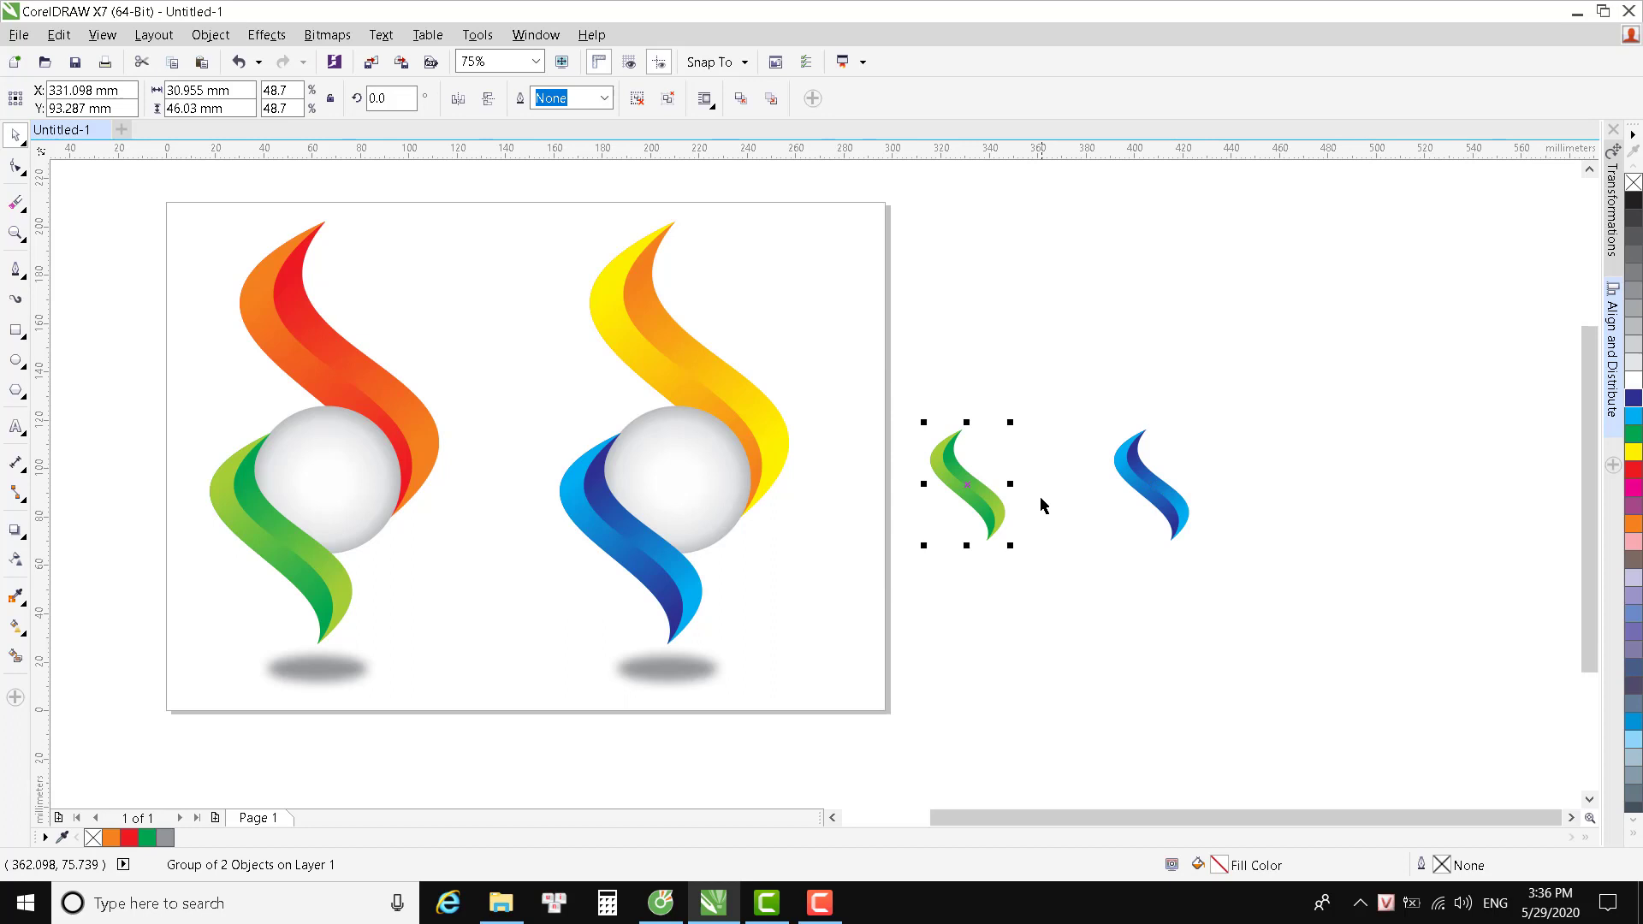
Rotate the small green ribbon group beside the page by 20 degrees about its bottom-centre point with 17 copies.
left_click(1064, 332)
left_click(537, 35)
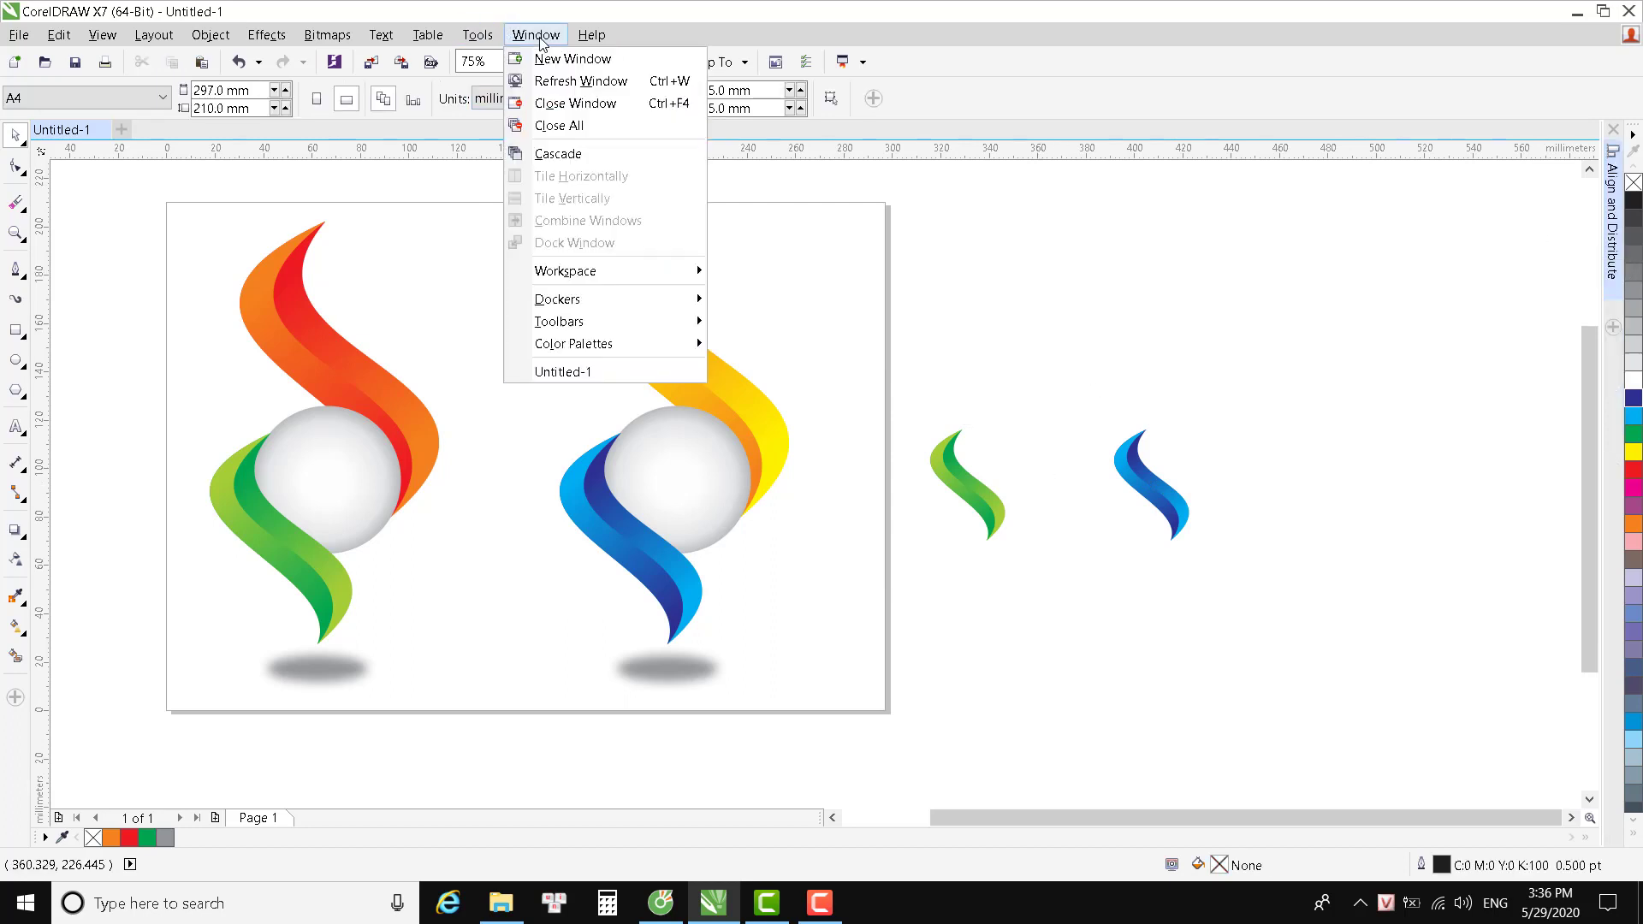
mouse_move(590, 301)
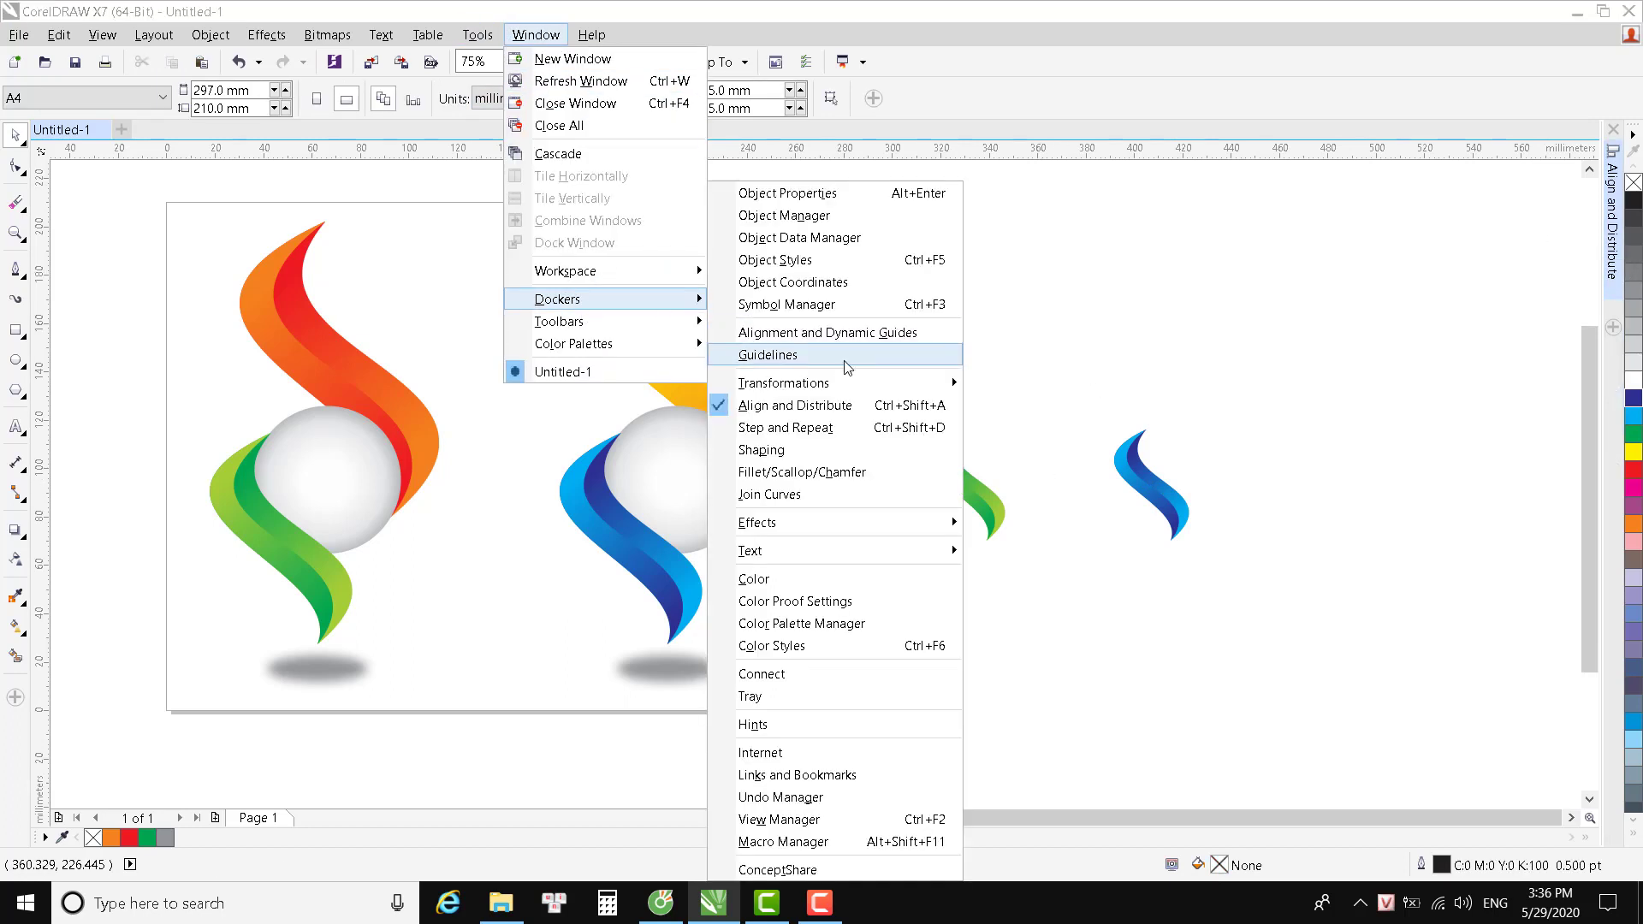
mouse_move(826, 387)
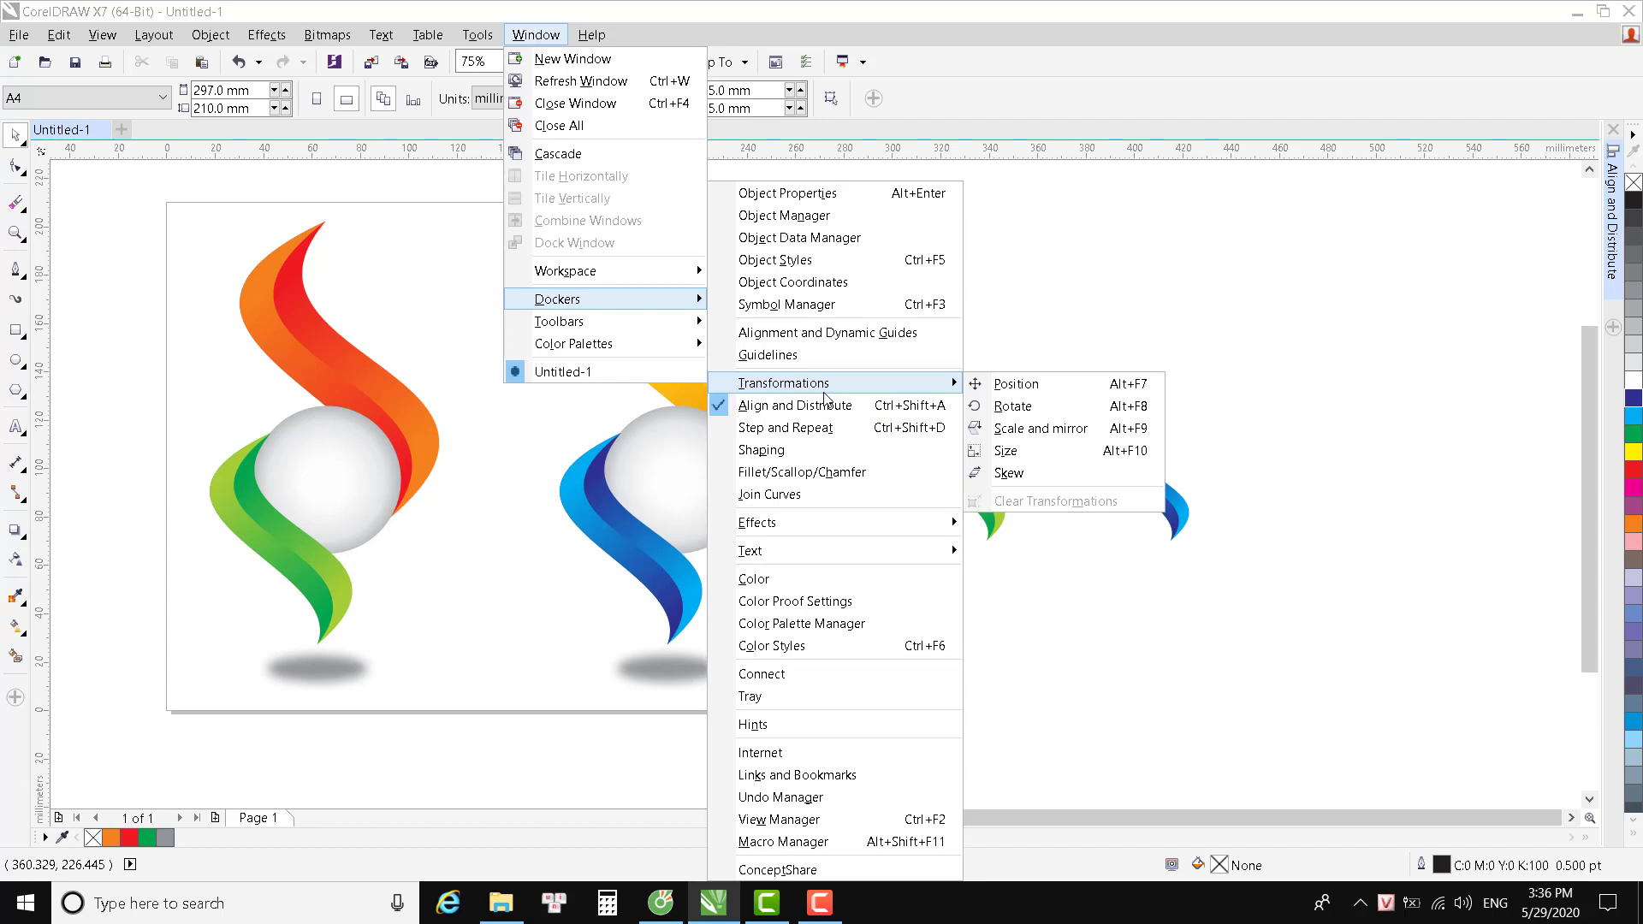
left_click(1006, 408)
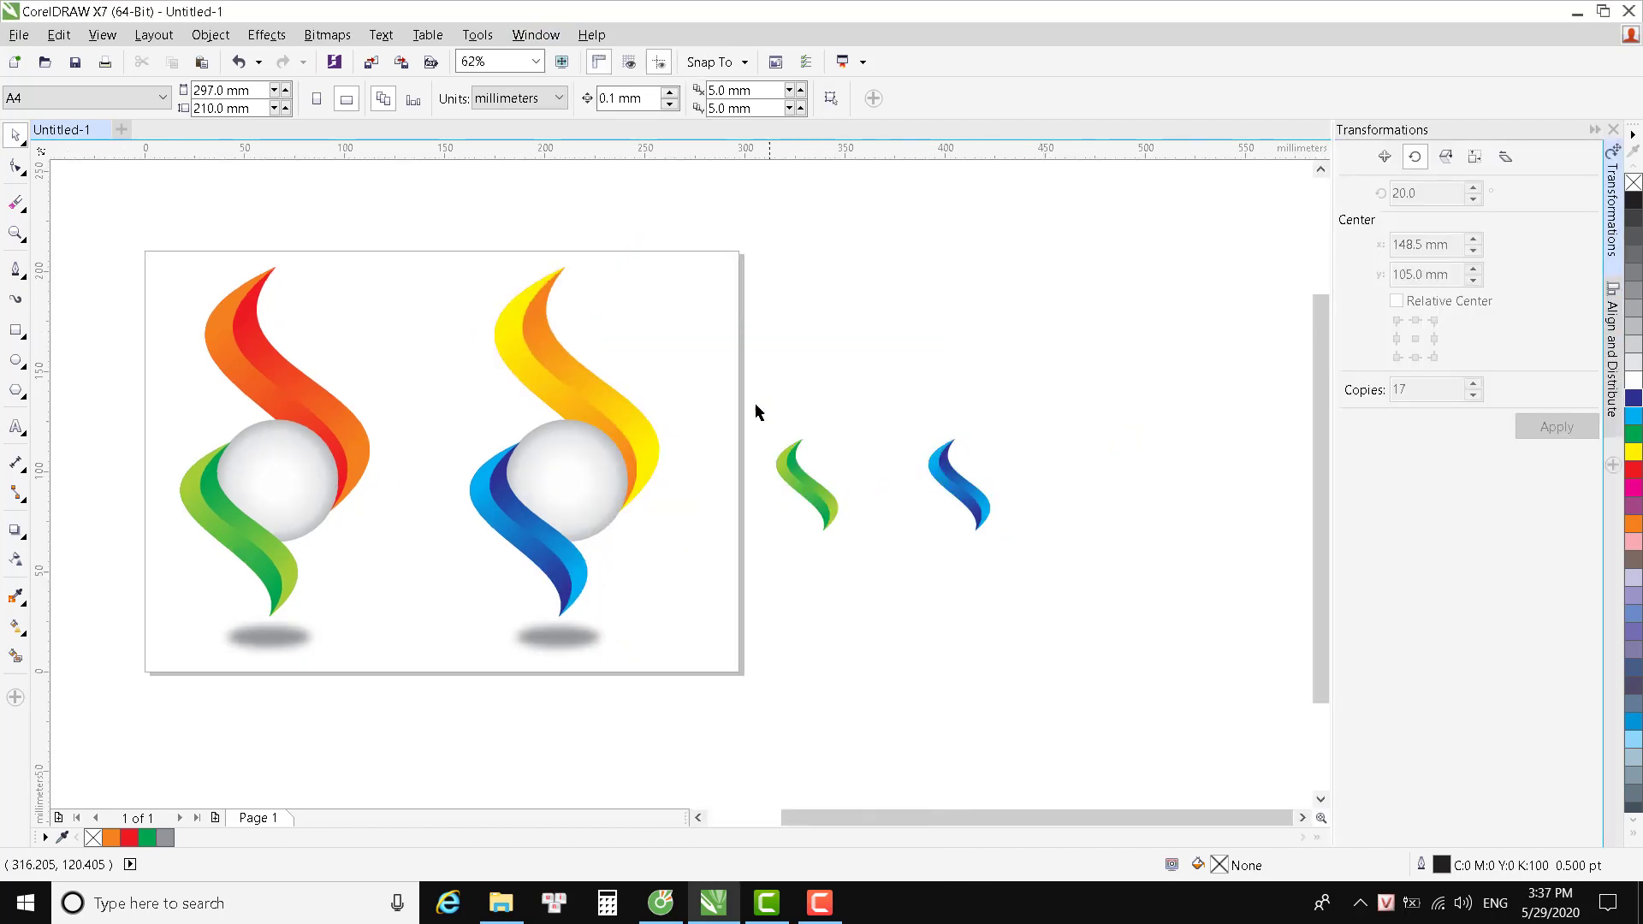
left_click_drag(751, 411, 885, 571)
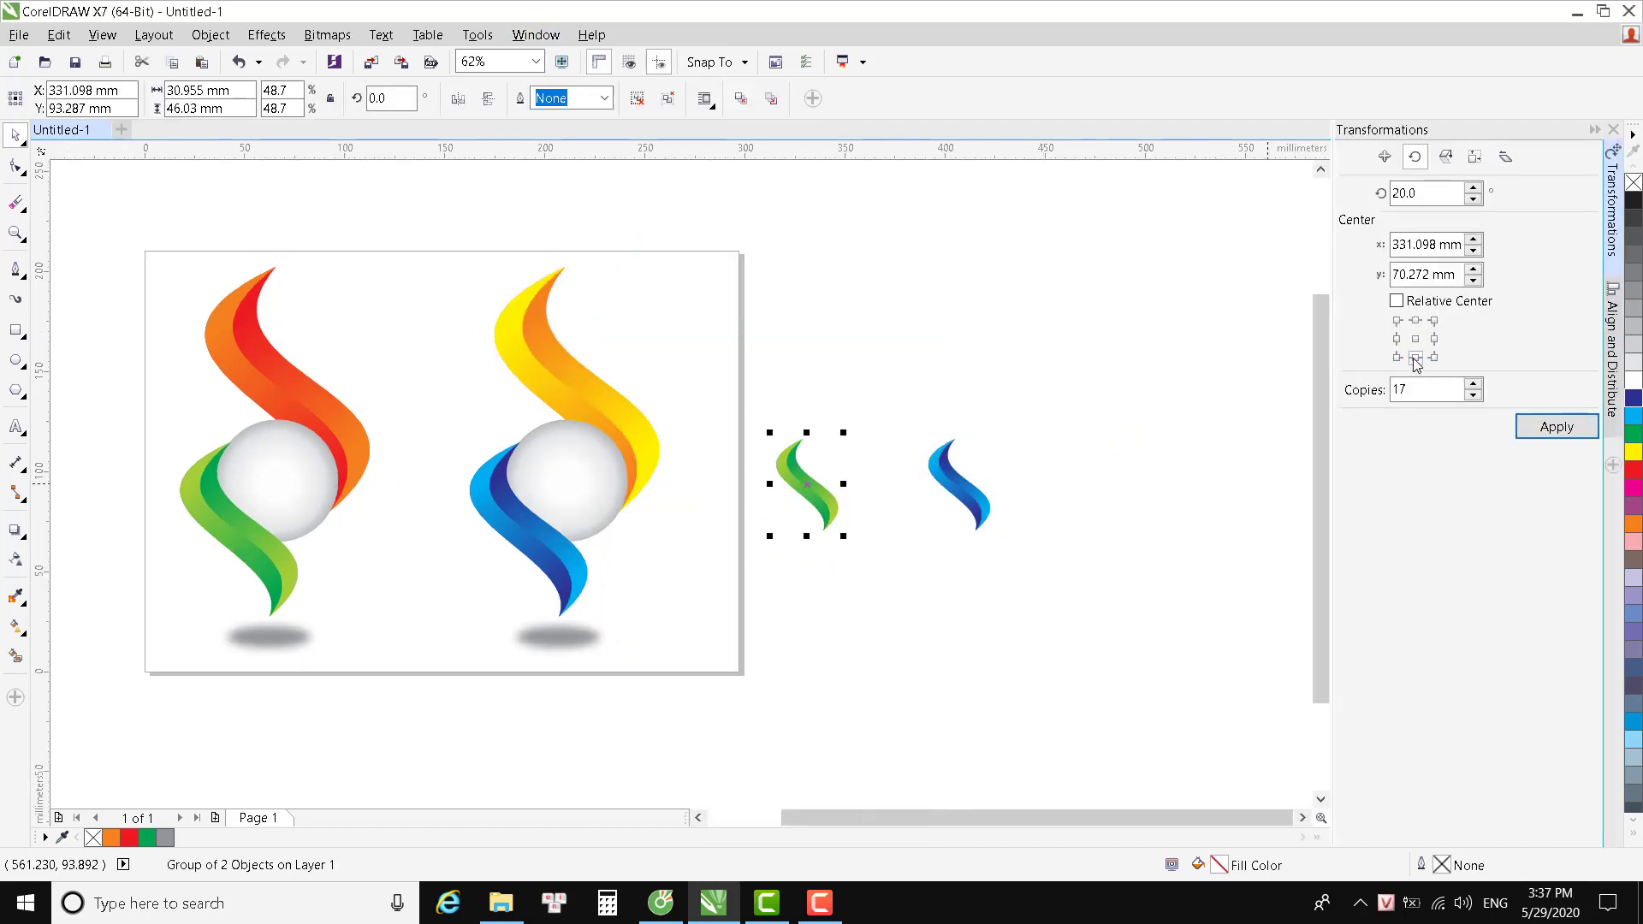
left_click(1415, 357)
left_click_drag(1418, 196, 1394, 219)
type("20")
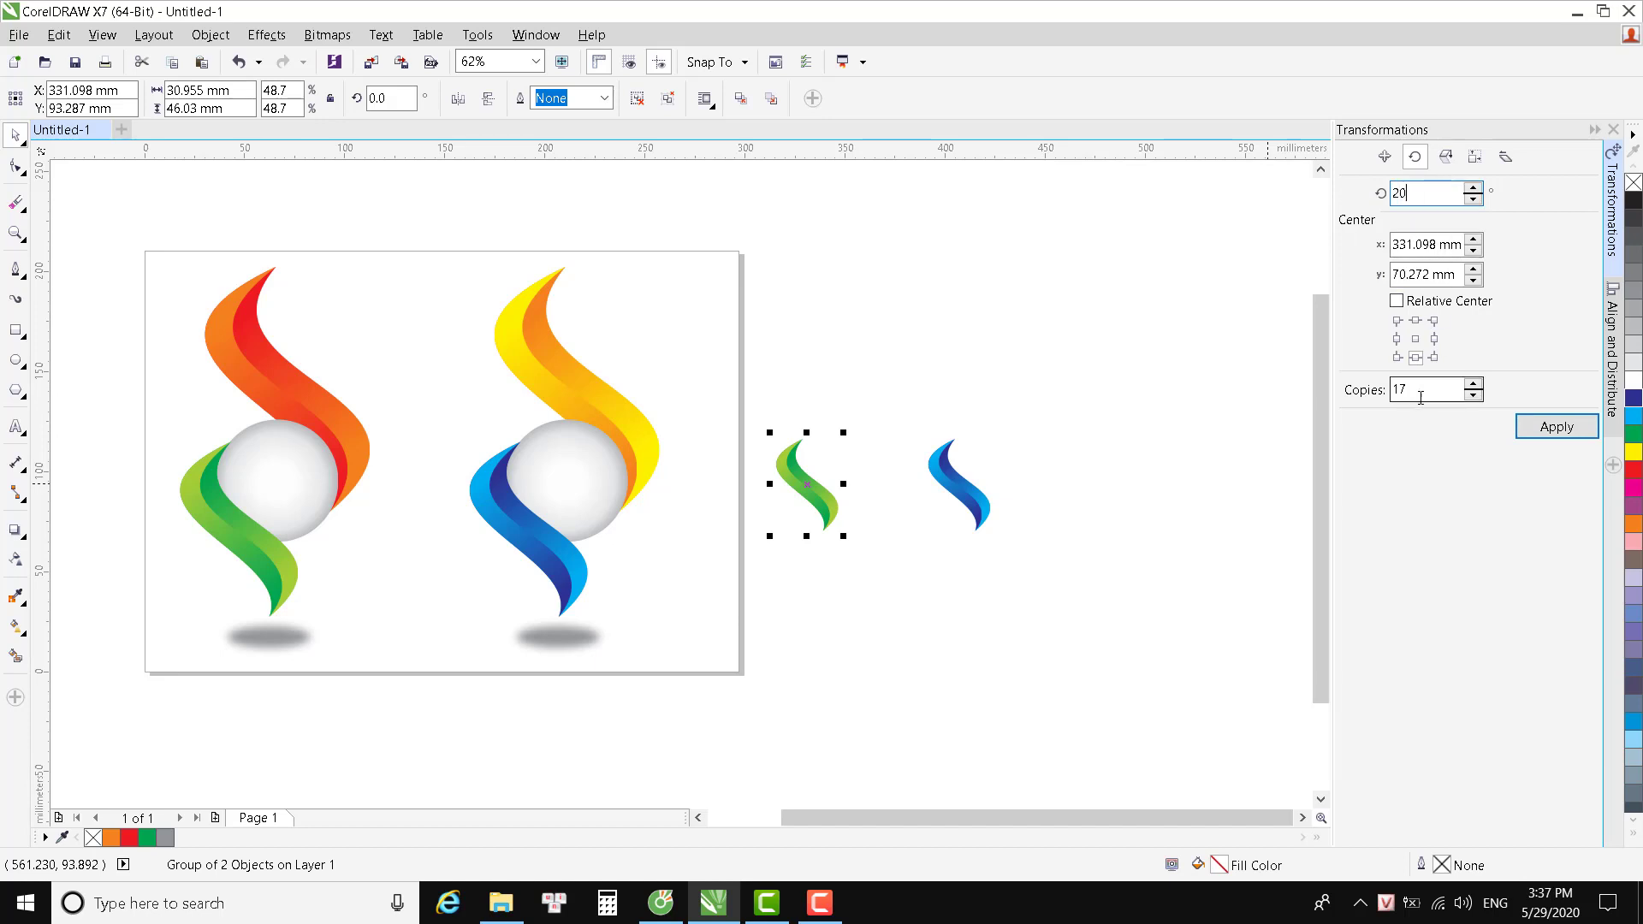
left_click_drag(1420, 392, 1371, 382)
left_click(1553, 427)
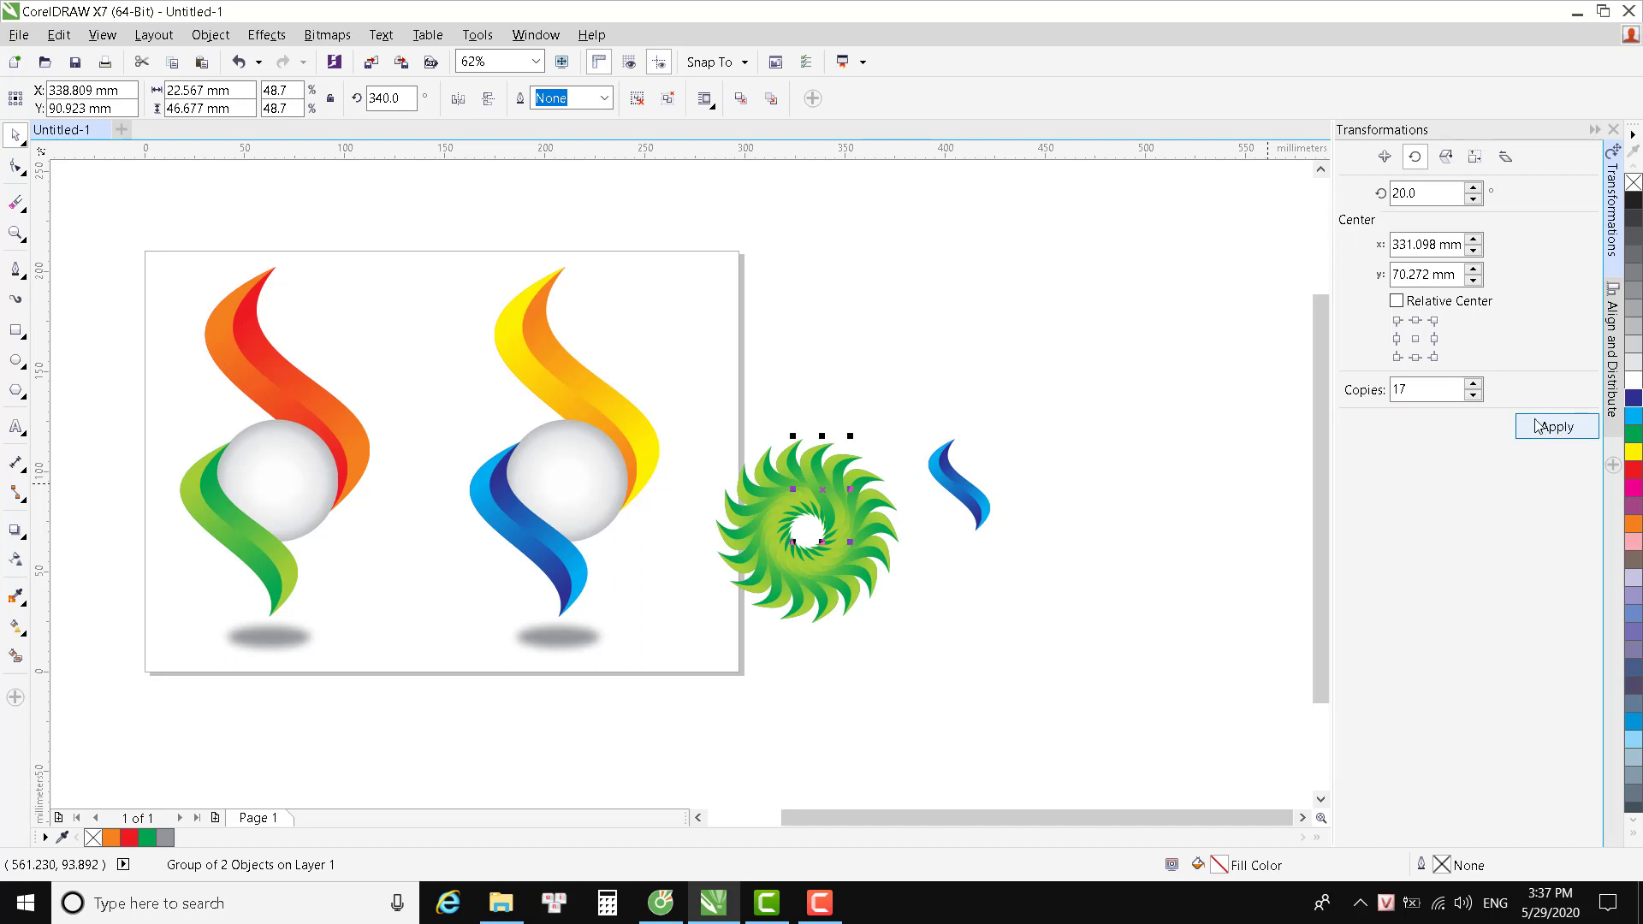
Build a matching rosette from the small blue ribbon group using 17 copies at 20 degrees about its bottom-centre point.
left_click_drag(900, 439, 884, 407)
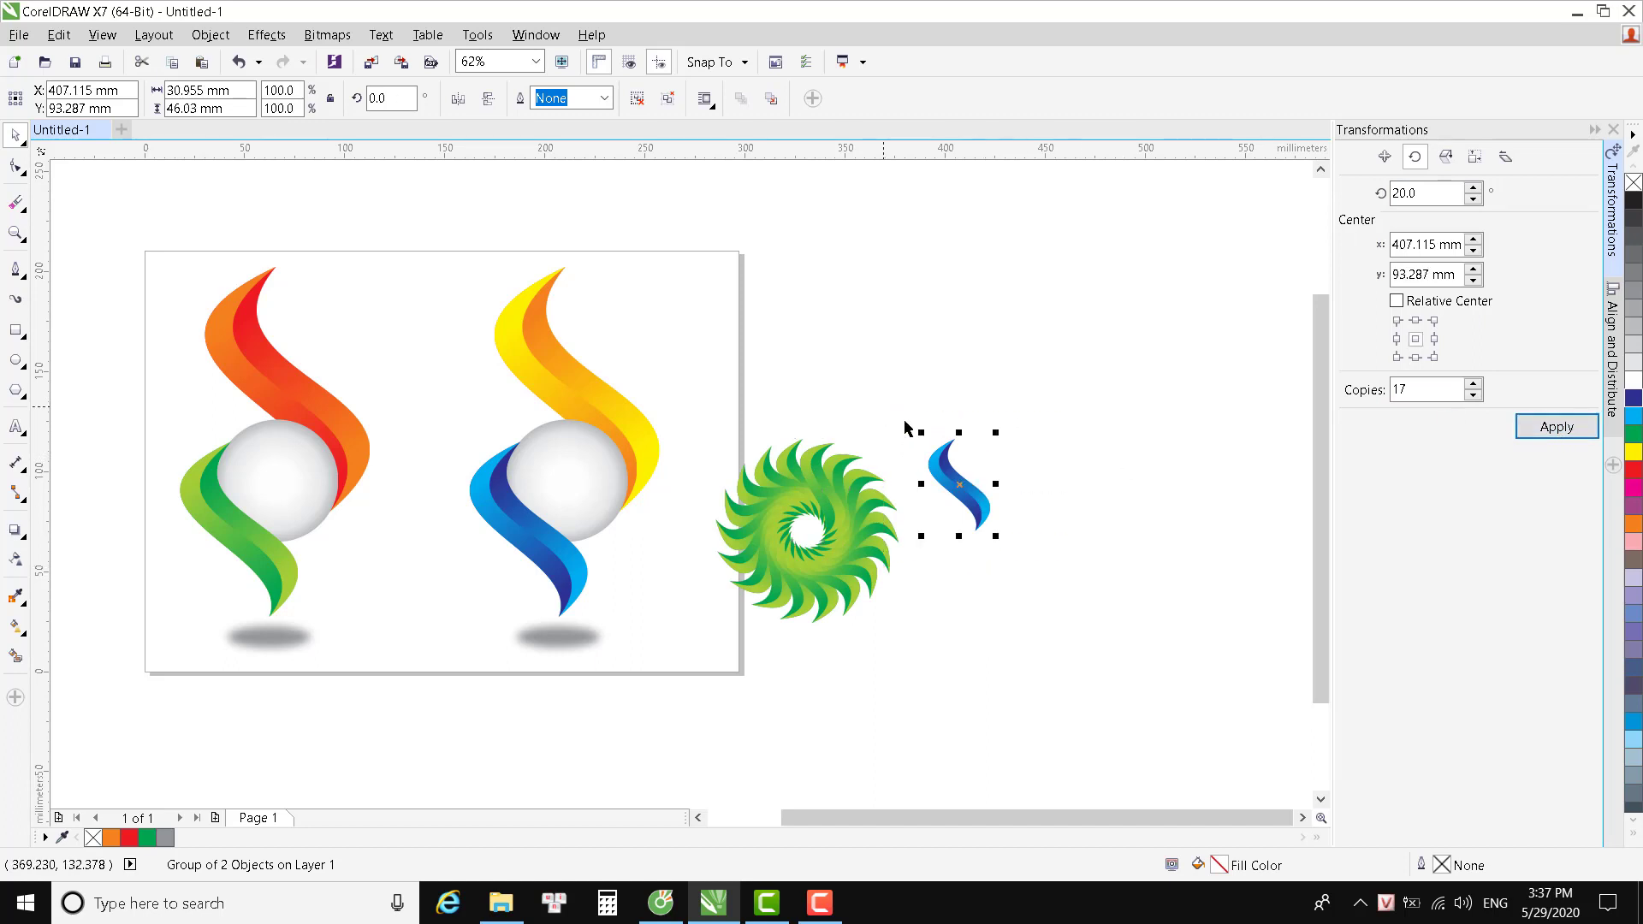
left_click(1415, 357)
left_click(1539, 427)
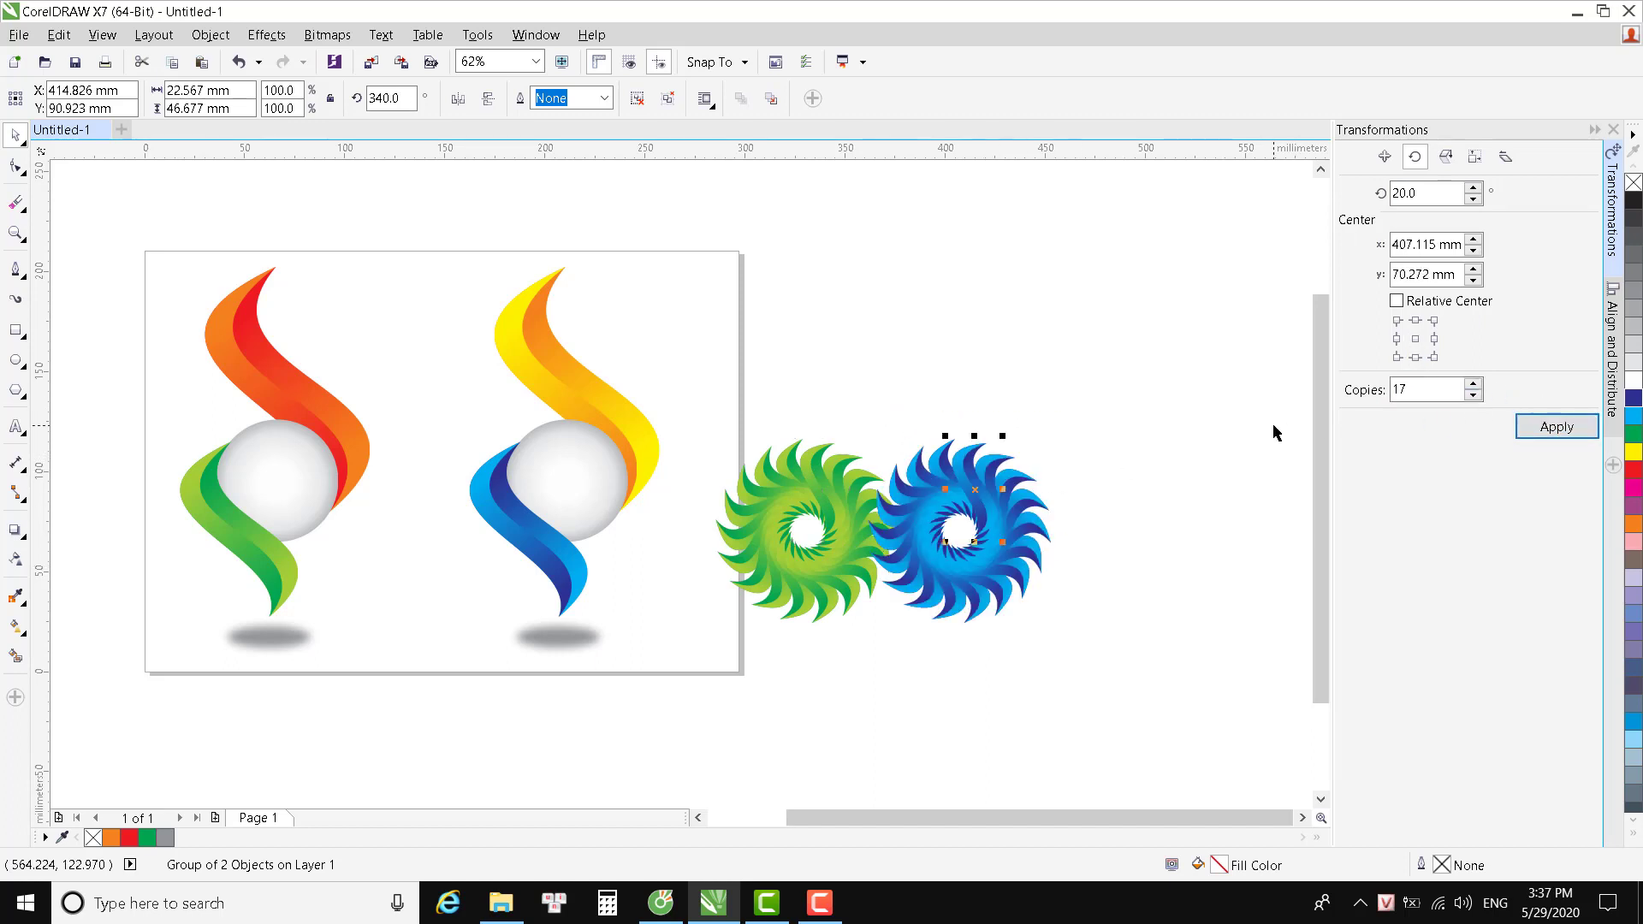
Group the blue rosette's ribbons into one object and the green rosette's ribbons into another.
left_click_drag(1107, 670, 867, 401)
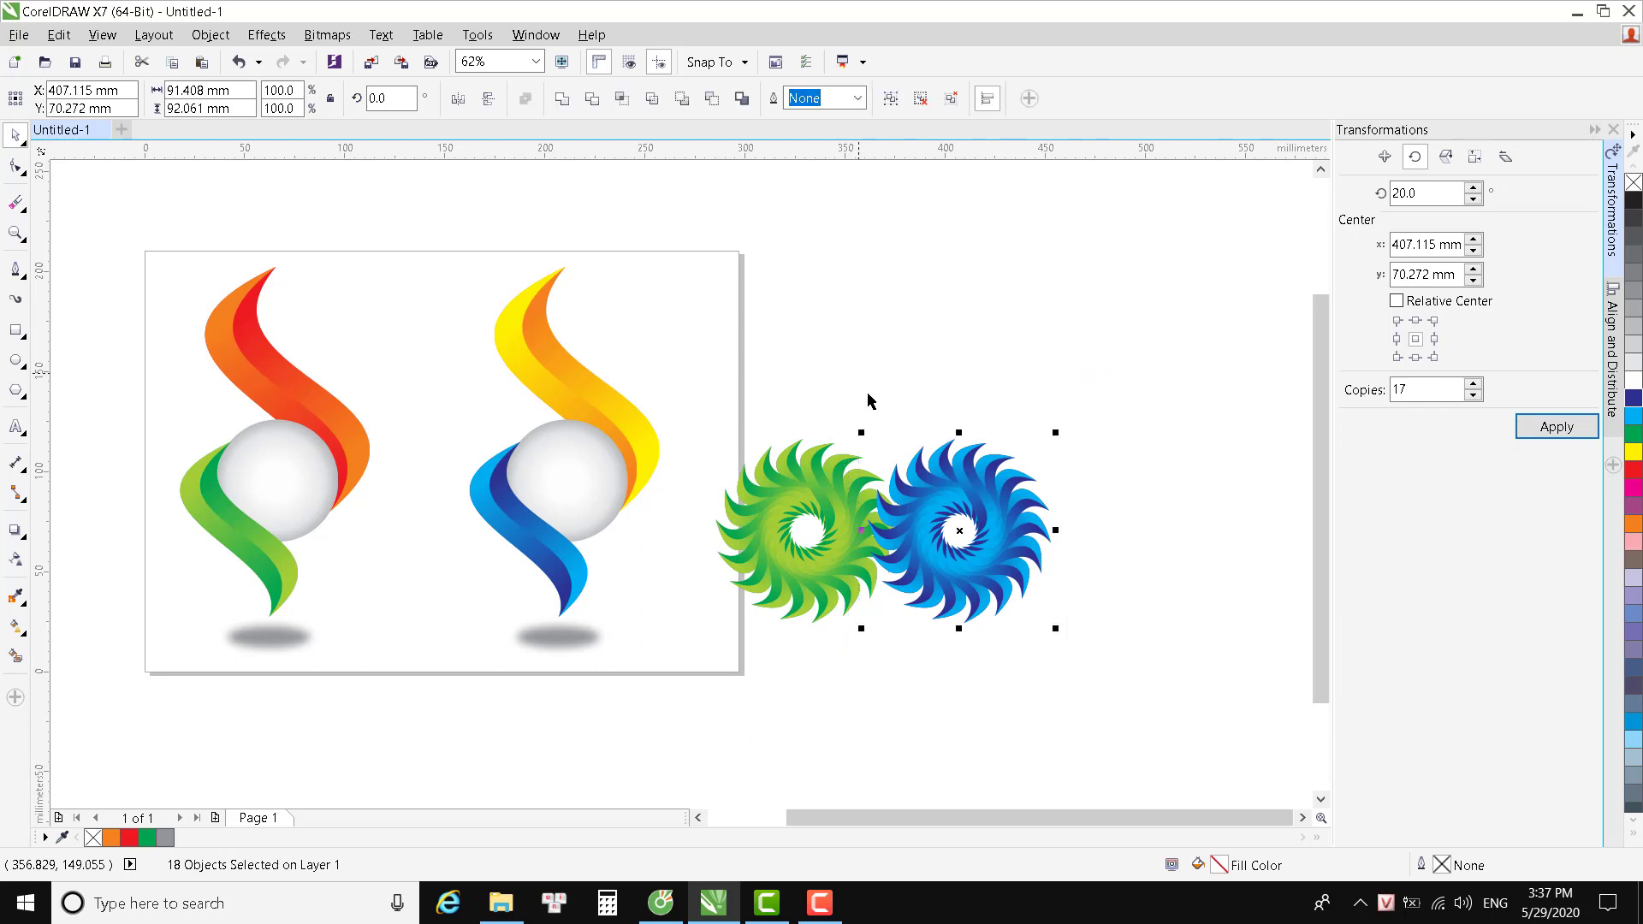
right_click(959, 498)
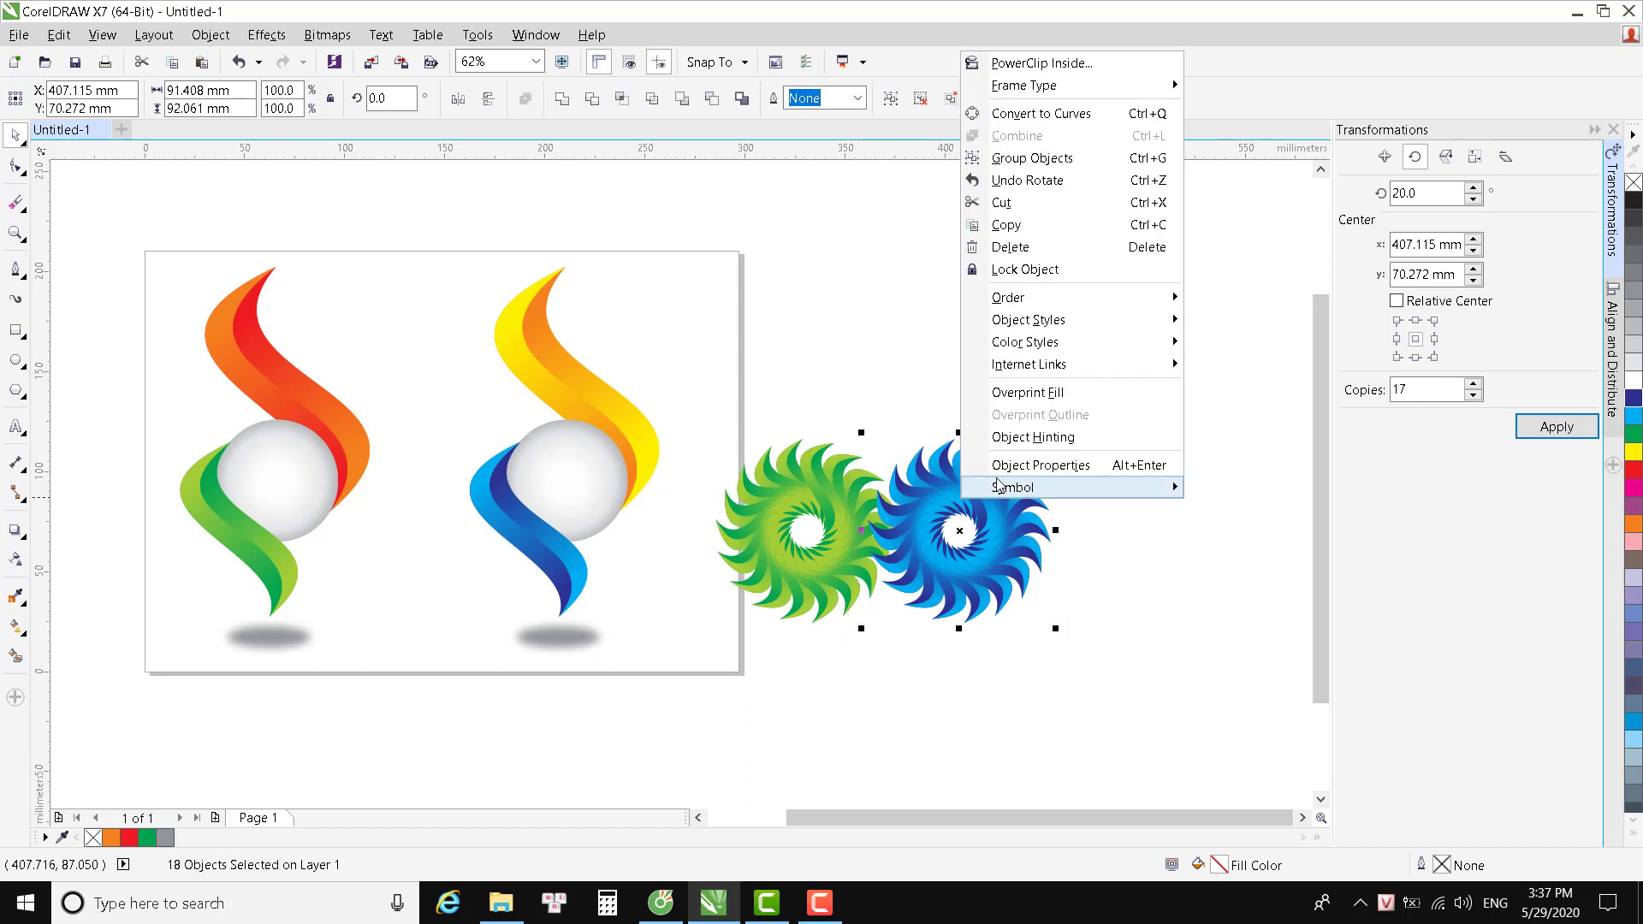
left_click(1032, 157)
left_click_drag(682, 351, 889, 685)
right_click(828, 505)
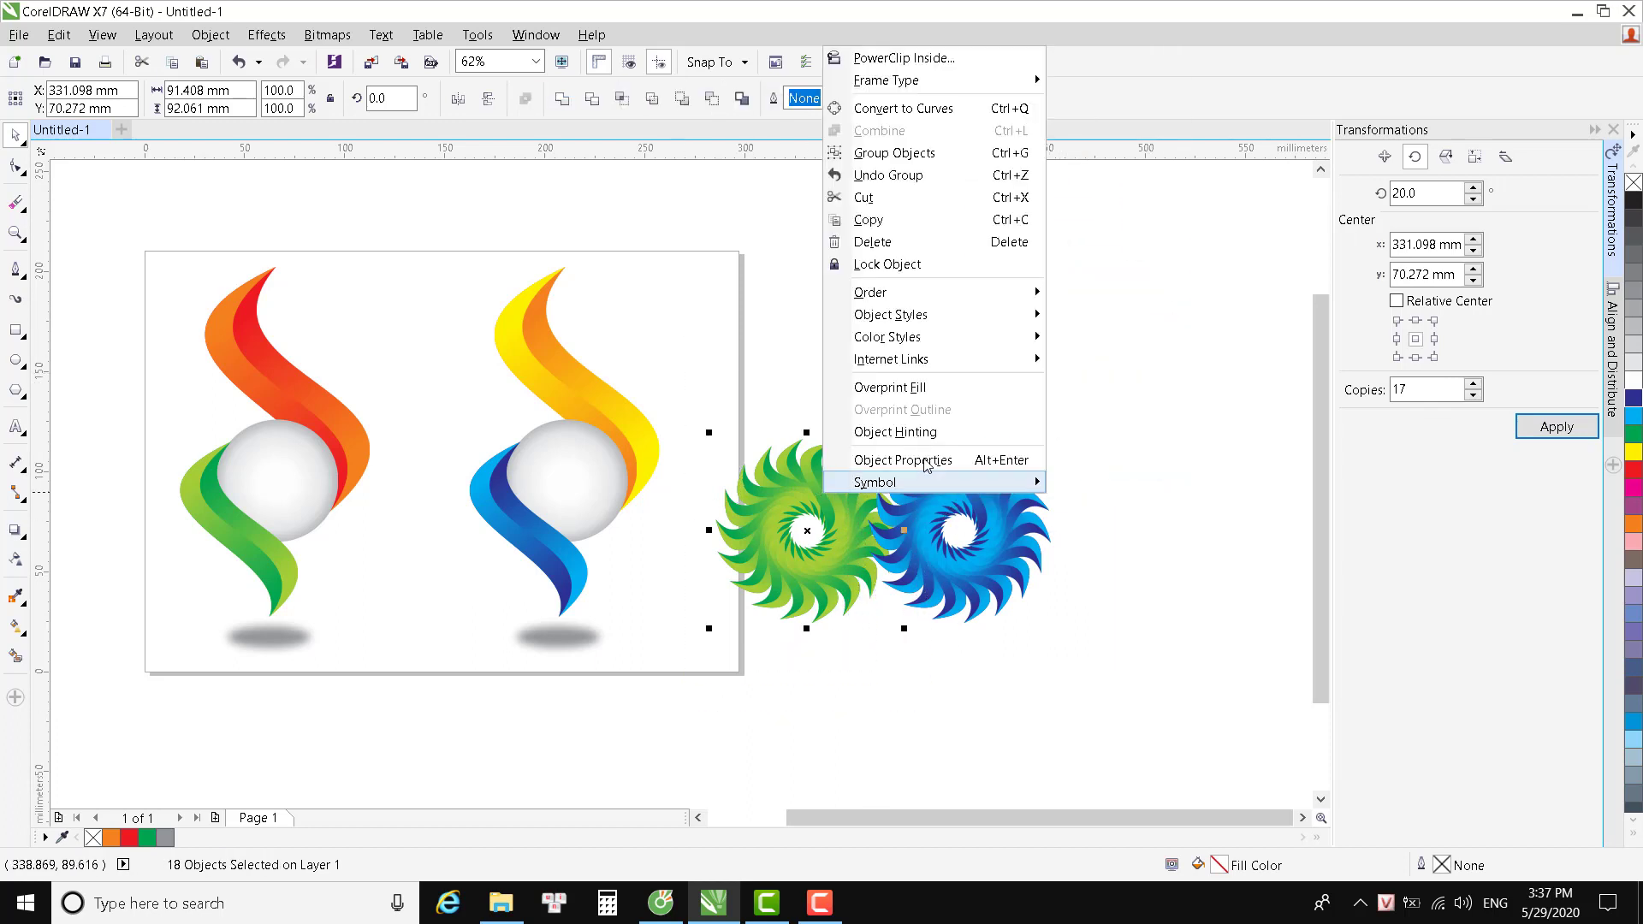
left_click(939, 159)
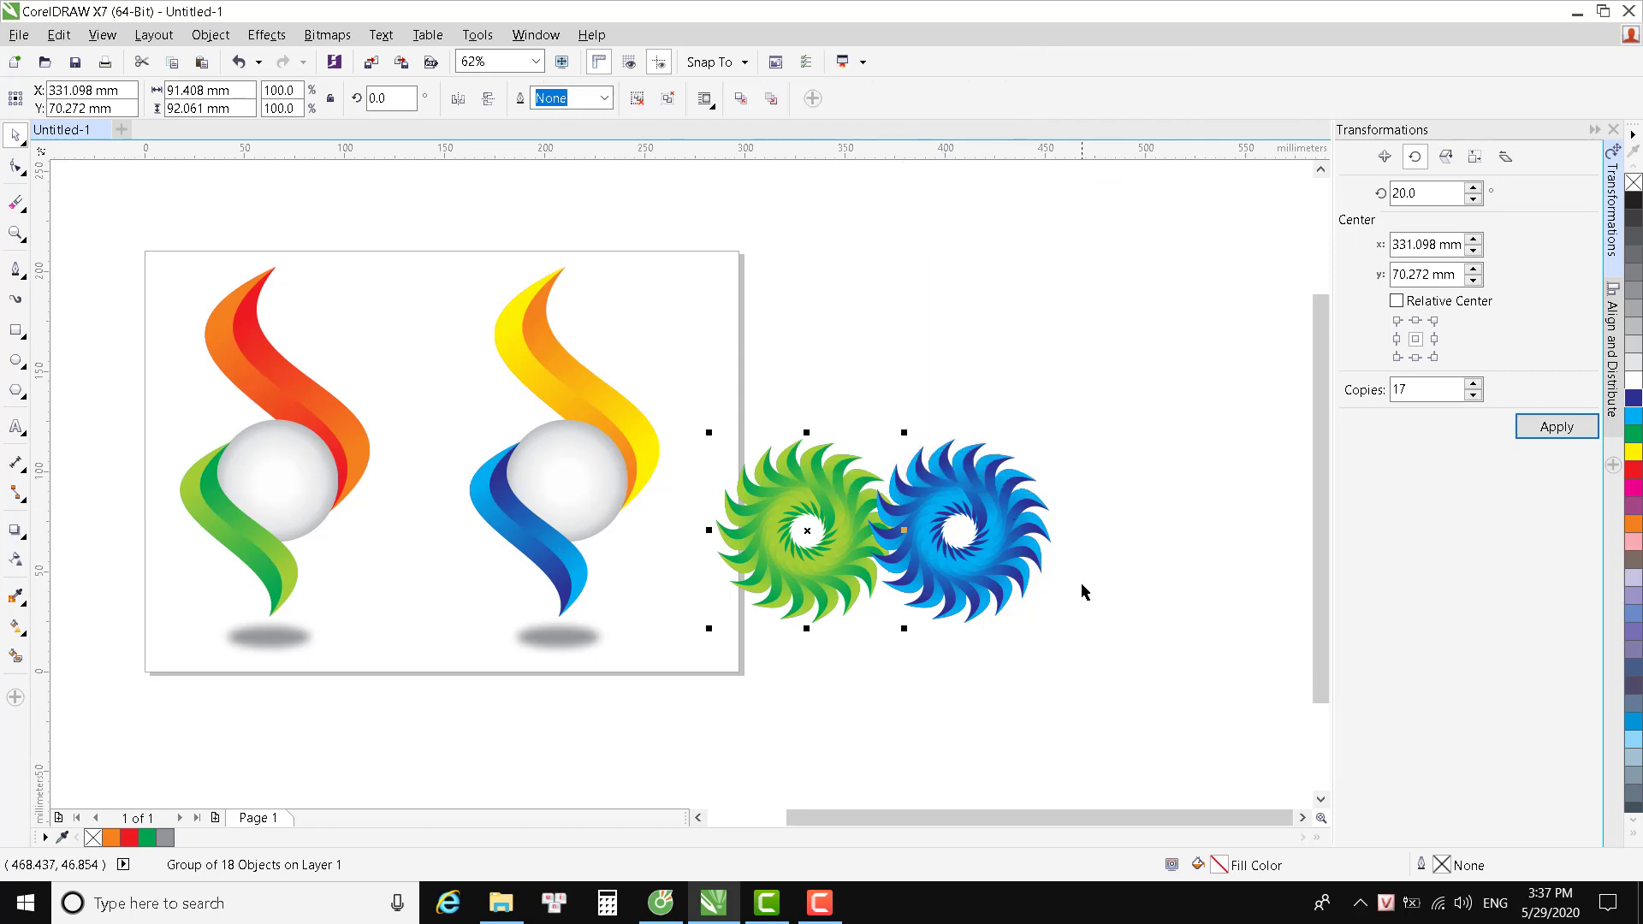
Scale the green and blue rosettes down together to about 73 by 40 mm overall.
left_click_drag(1178, 704, 804, 460)
left_click_drag(1057, 631, 869, 558)
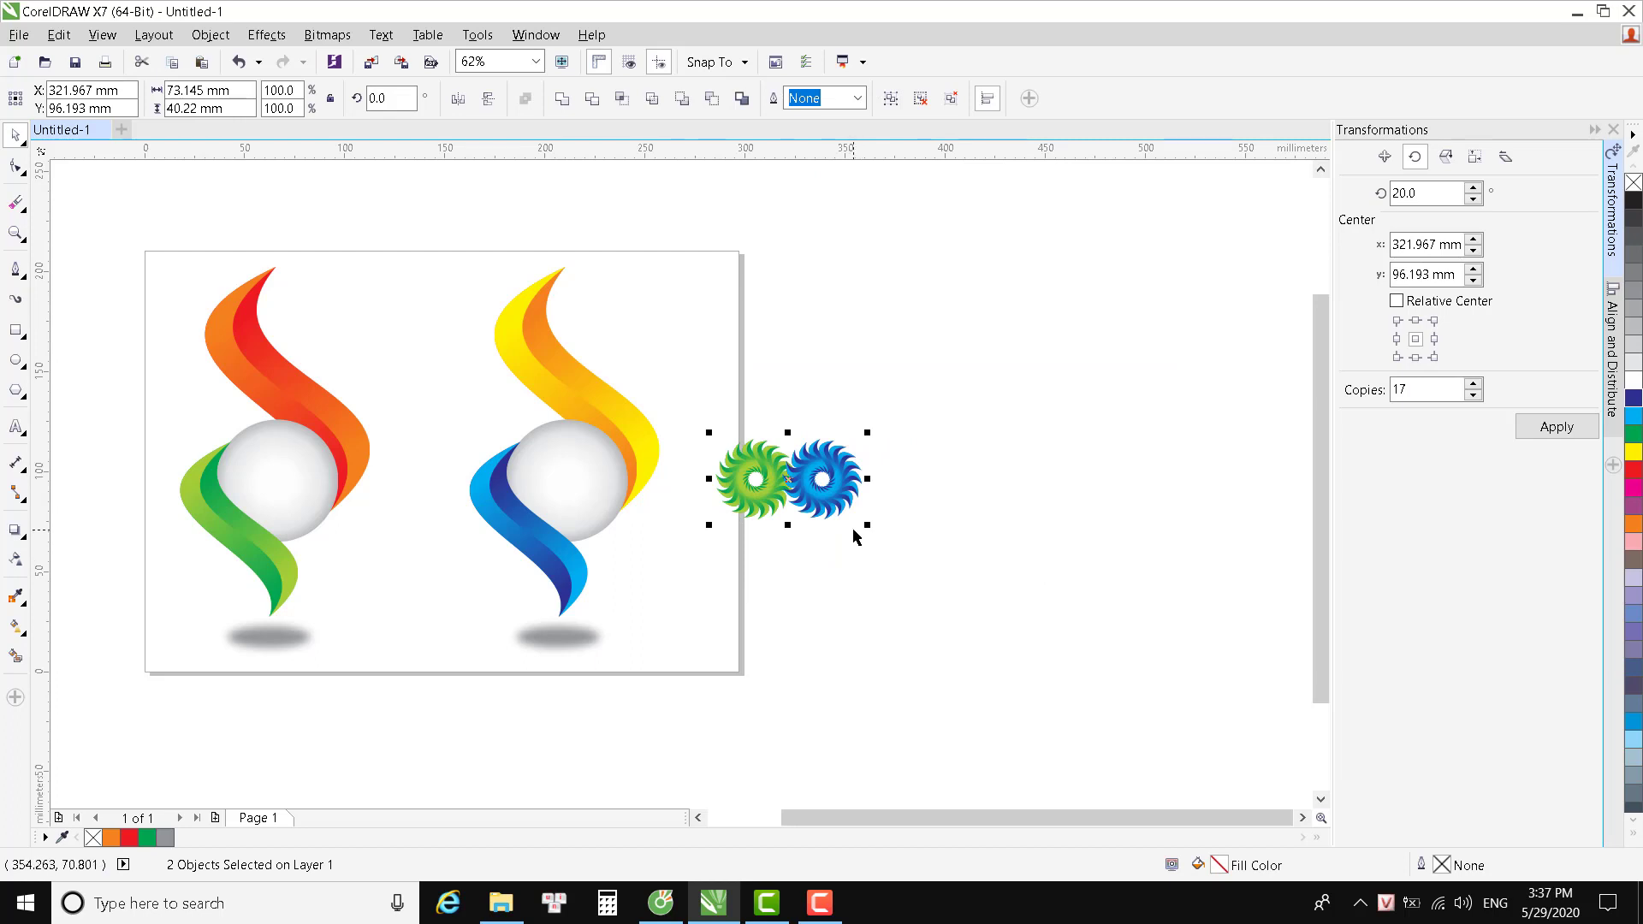
left_click(860, 556)
Centre the blue rosette horizontally and vertically on the sphere of the red-and-green logo.
left_click(826, 479)
left_click(586, 475, "shift")
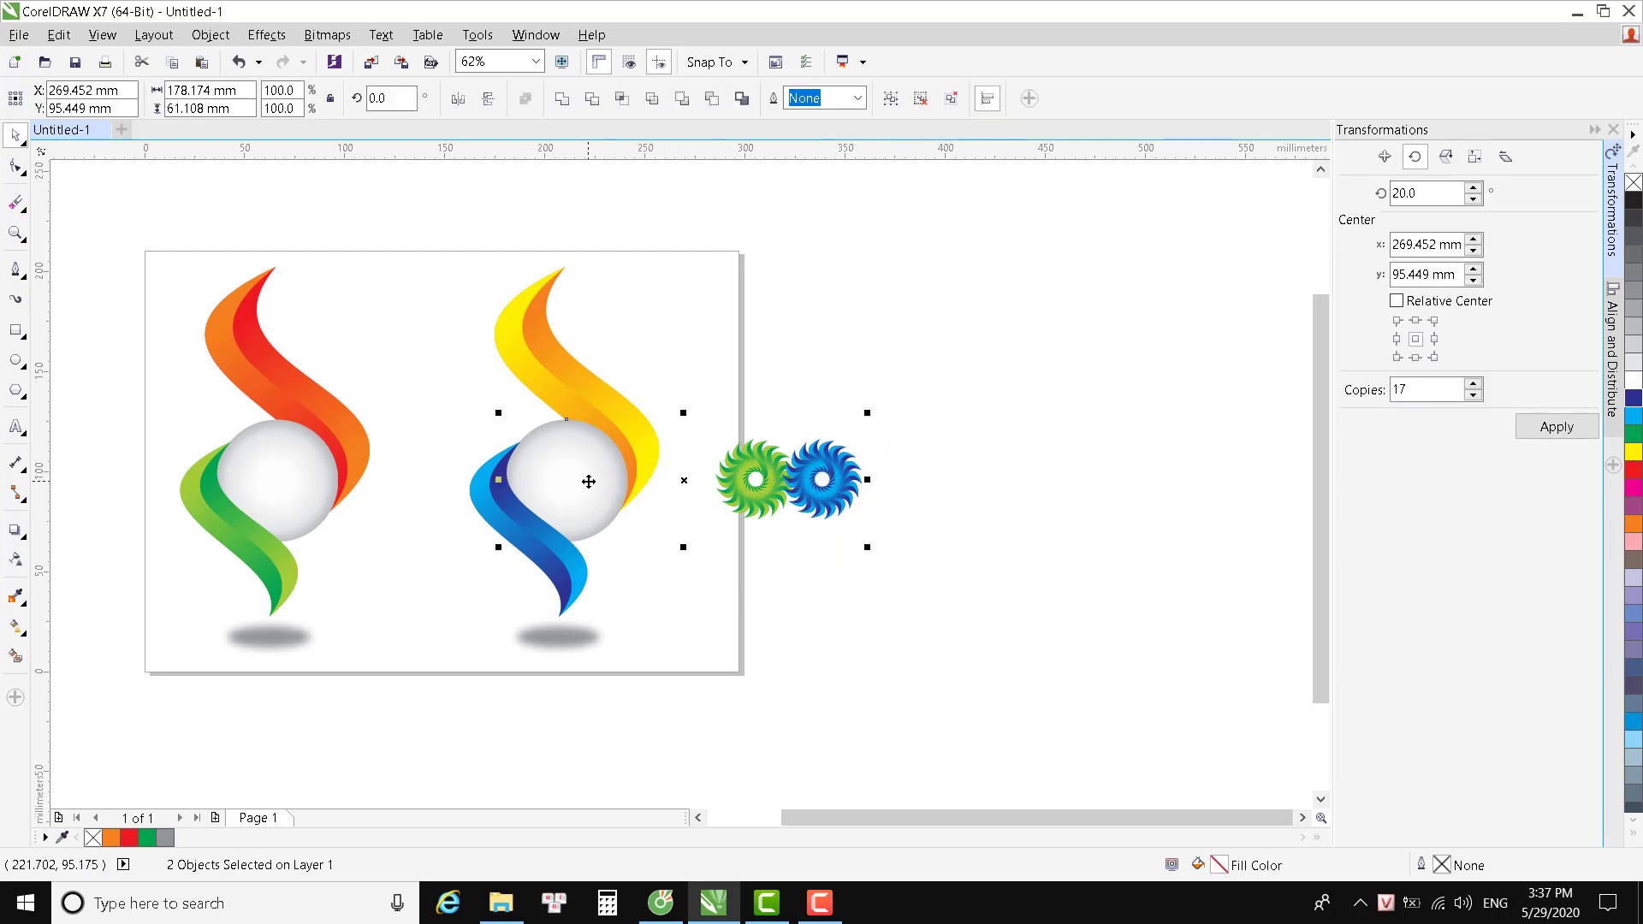
left_click(588, 482, "shift")
left_click(274, 481, "shift")
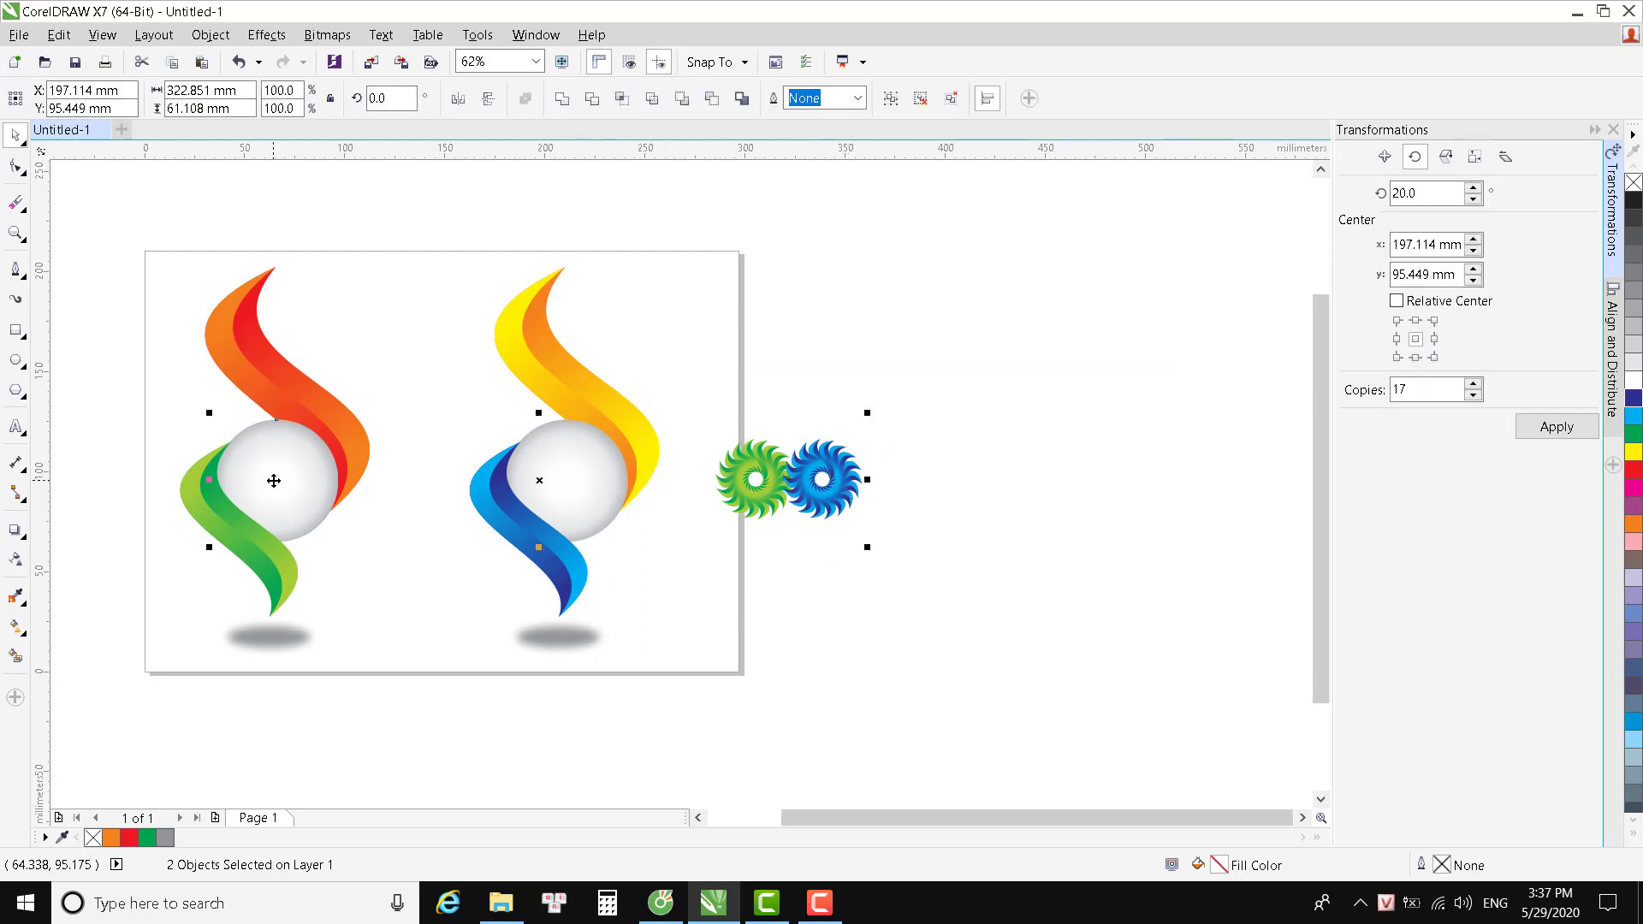
left_click(987, 97)
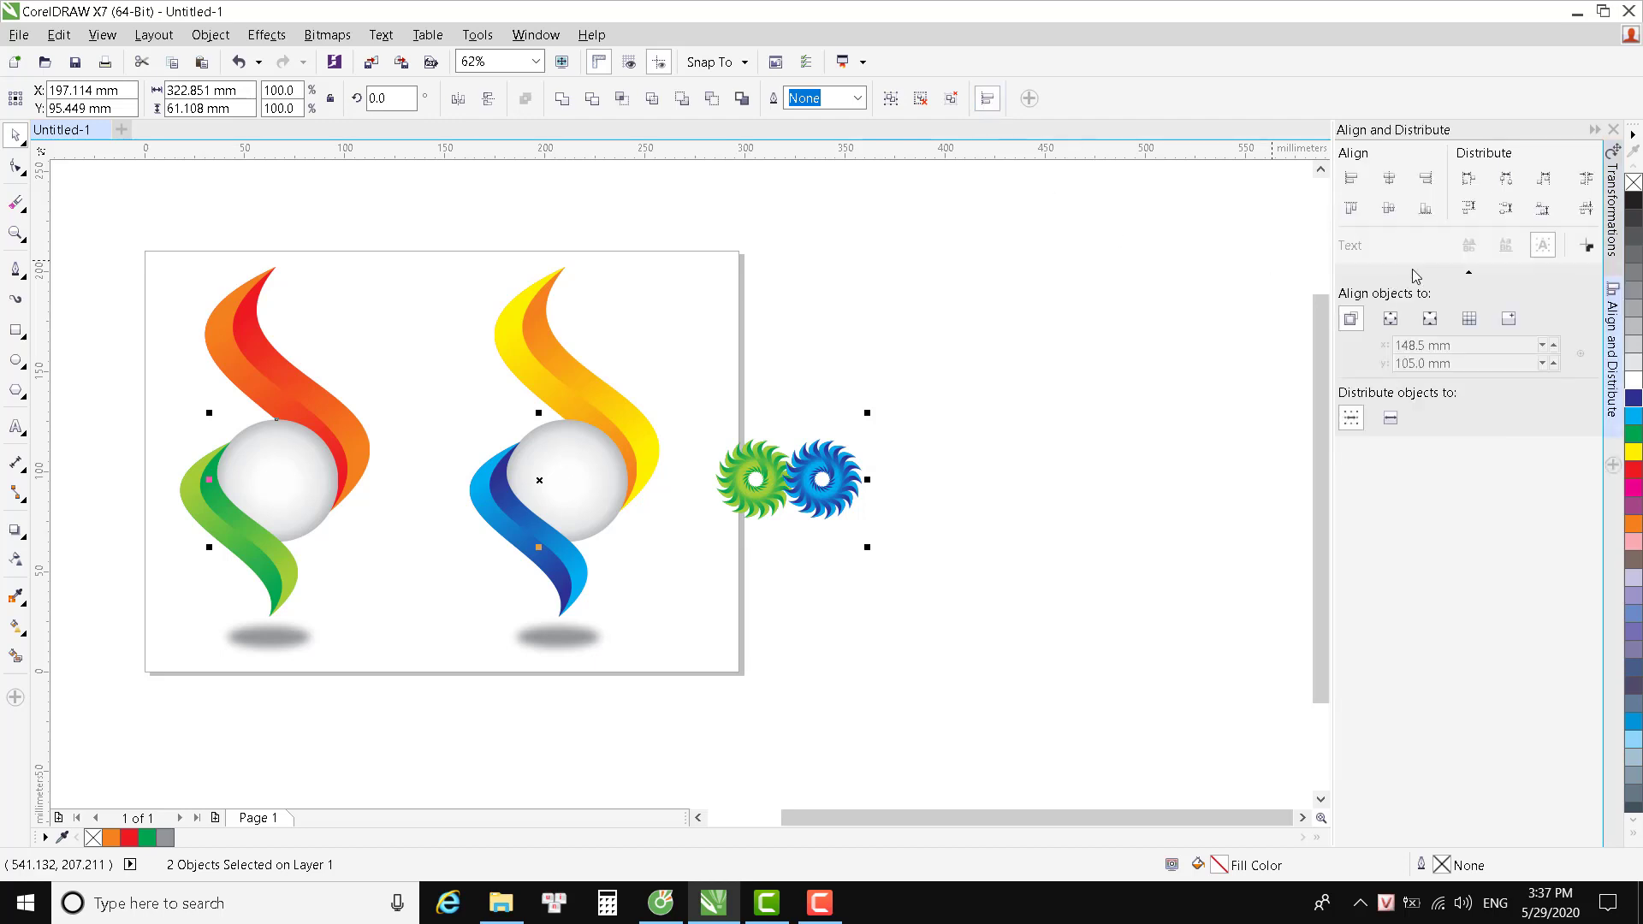
left_click(1388, 208)
left_click(1389, 178)
Centre the green rosette horizontally and vertically on the sphere of the yellow-and-blue logo.
left_click(817, 478)
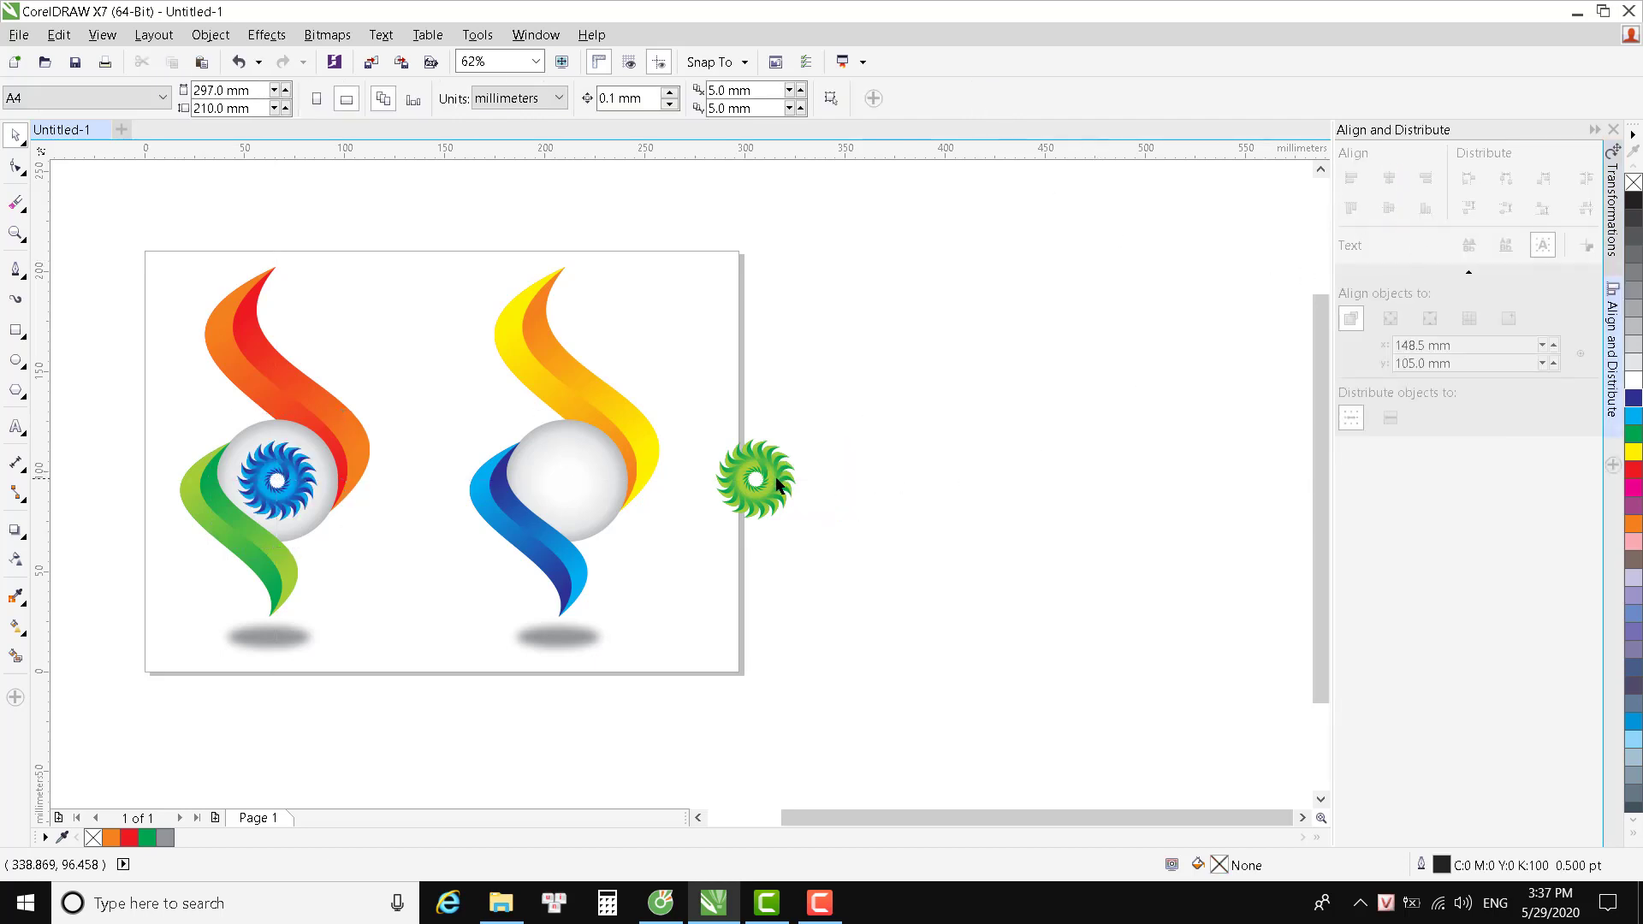
left_click(766, 476)
left_click(601, 492, "shift")
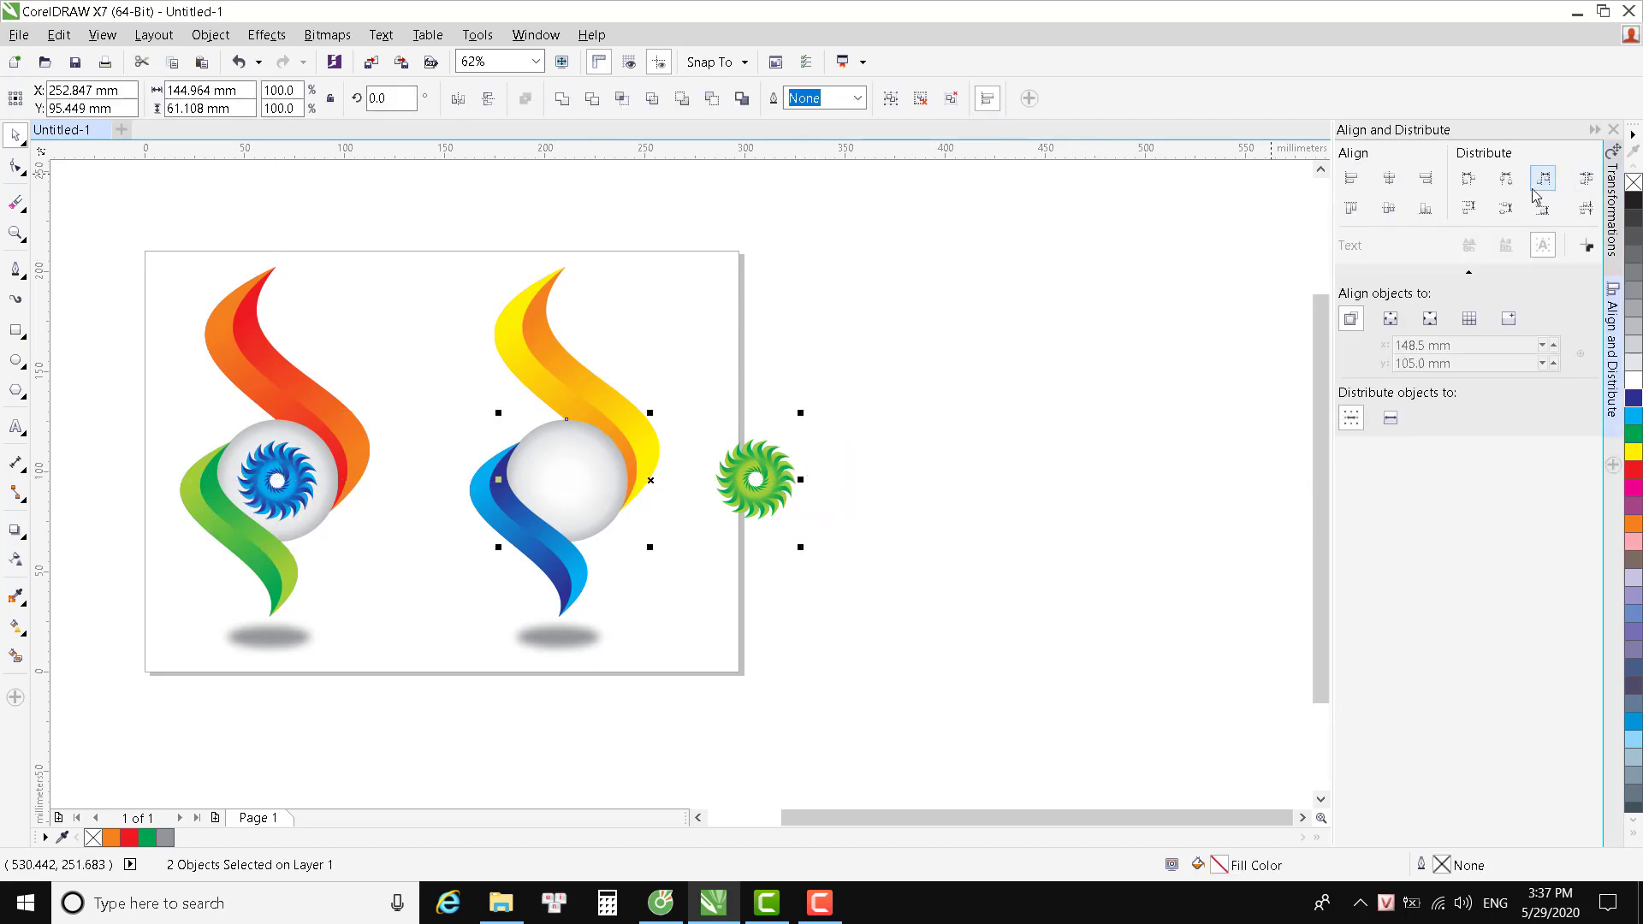
left_click(1388, 208)
left_click(1388, 178)
key("Escape")
Enlarge the blue rosette about its centre to about 43 by 43 mm, and enlarge the green rosette to match.
key("F2")
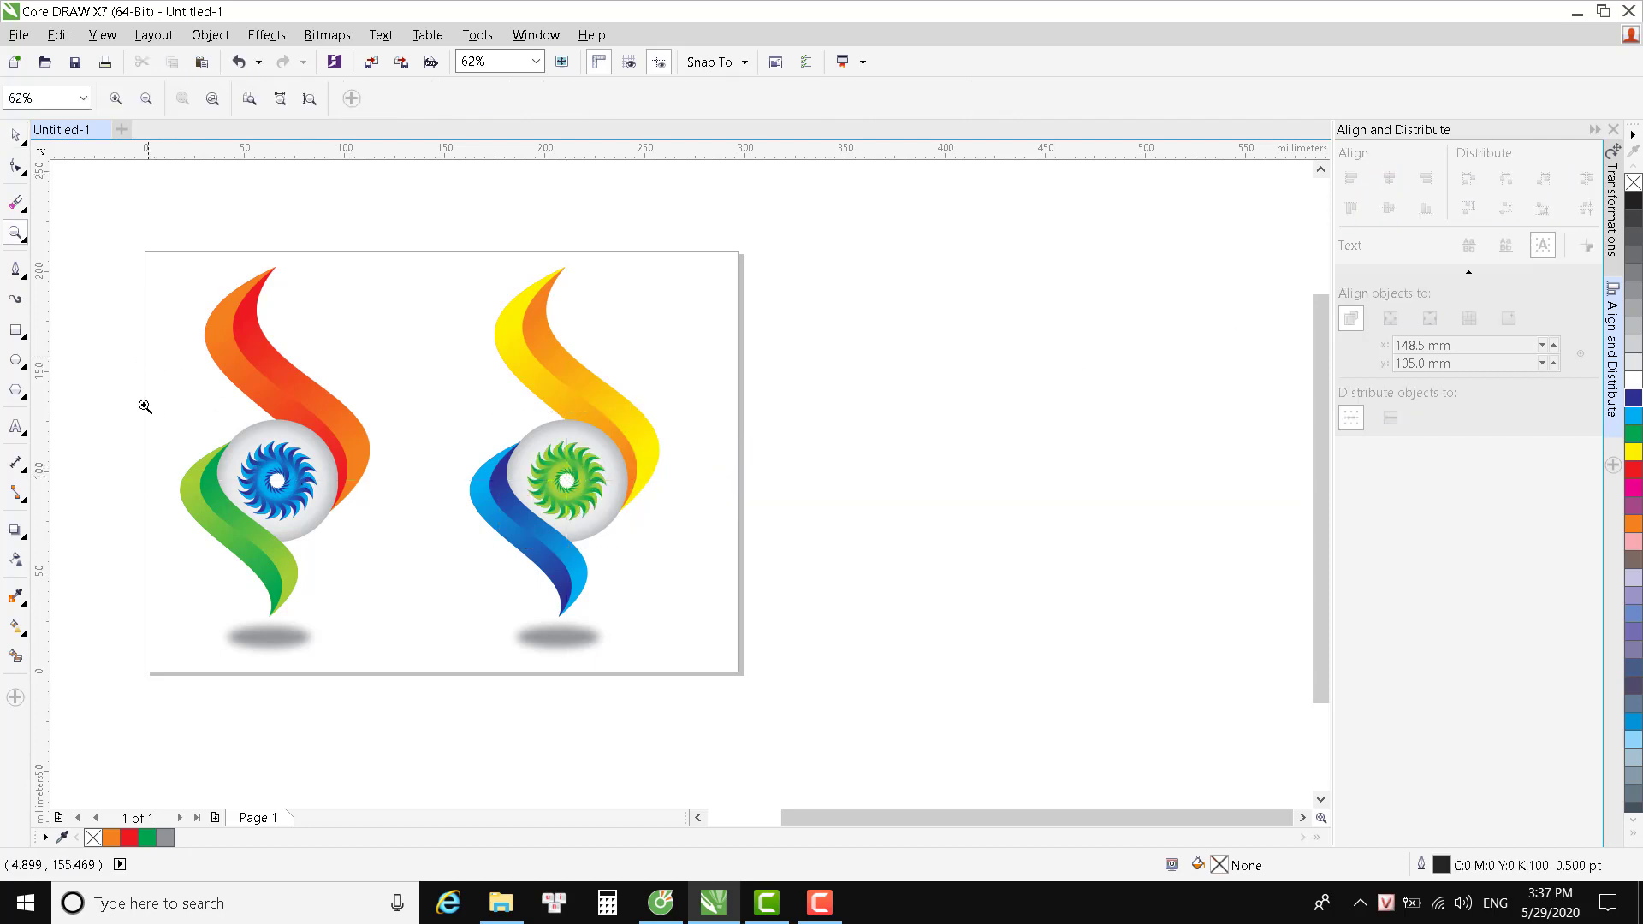
left_click_drag(145, 407, 789, 628)
left_click(347, 414)
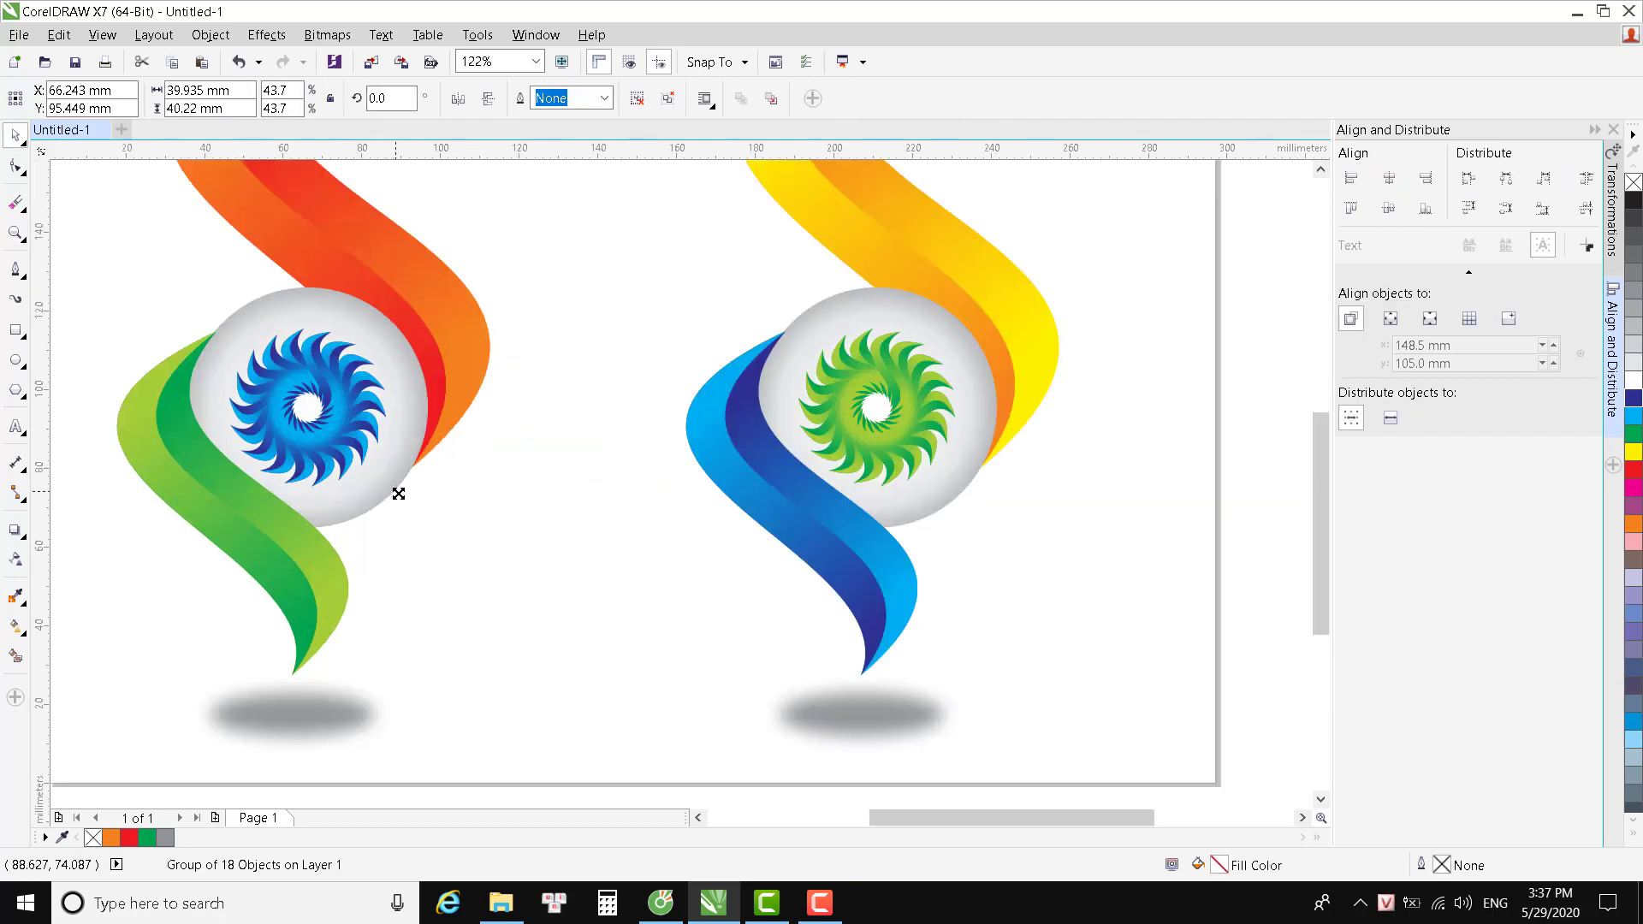
left_click_drag(398, 494, 398, 496)
left_click(880, 445)
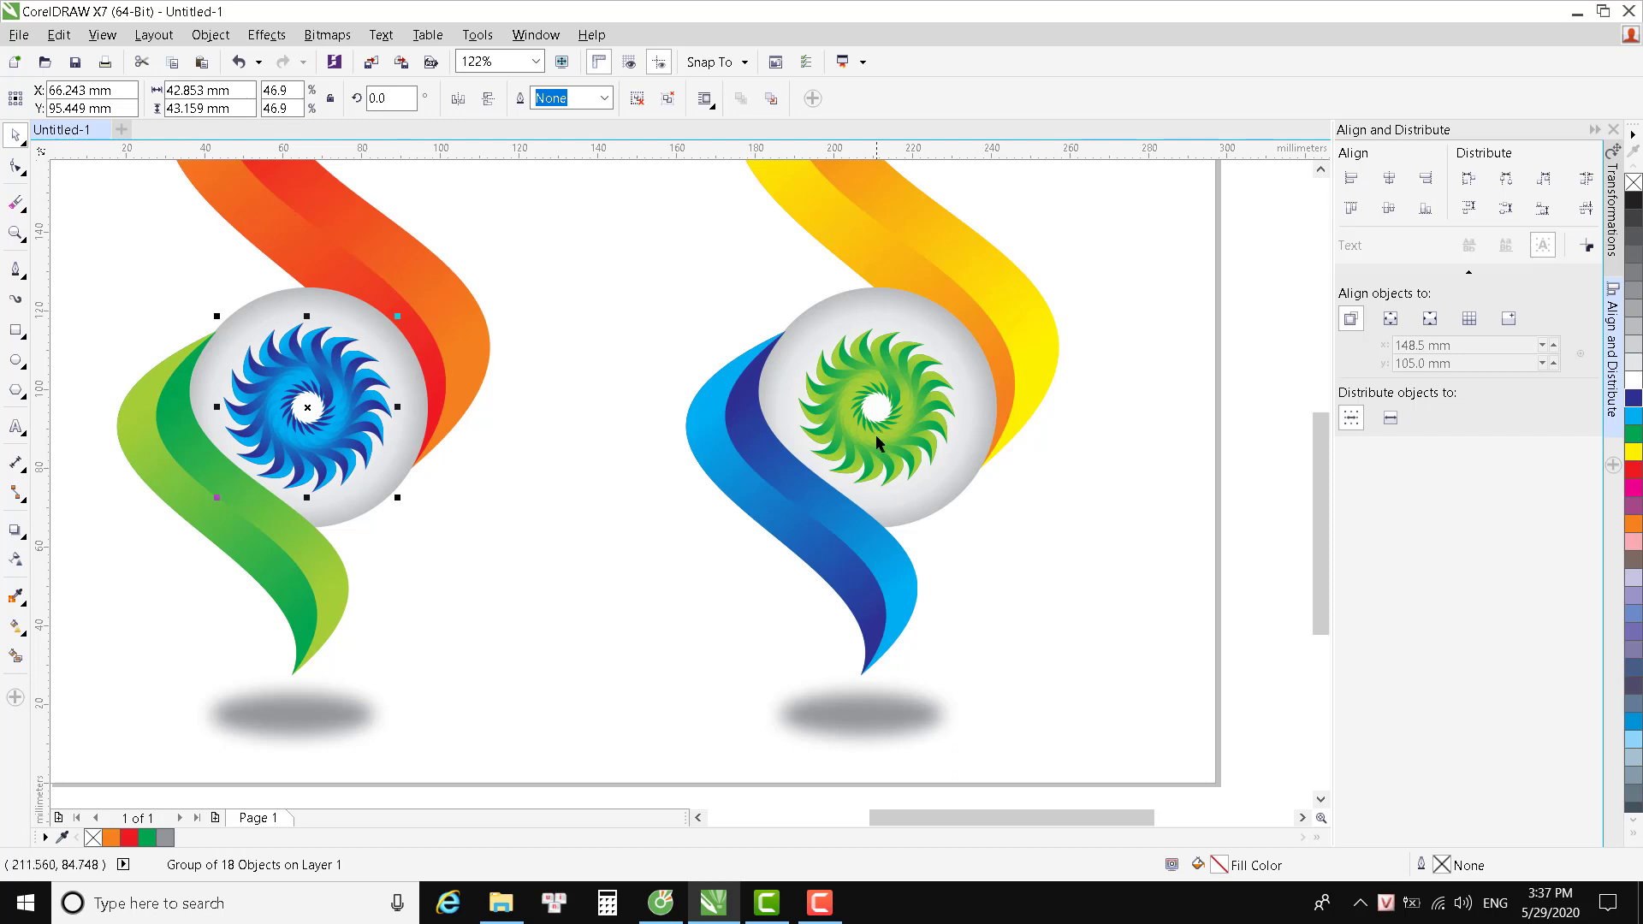
Move both complete logos together horizontally so that the pair is centred on the page.
key("z")
right_click(840, 374)
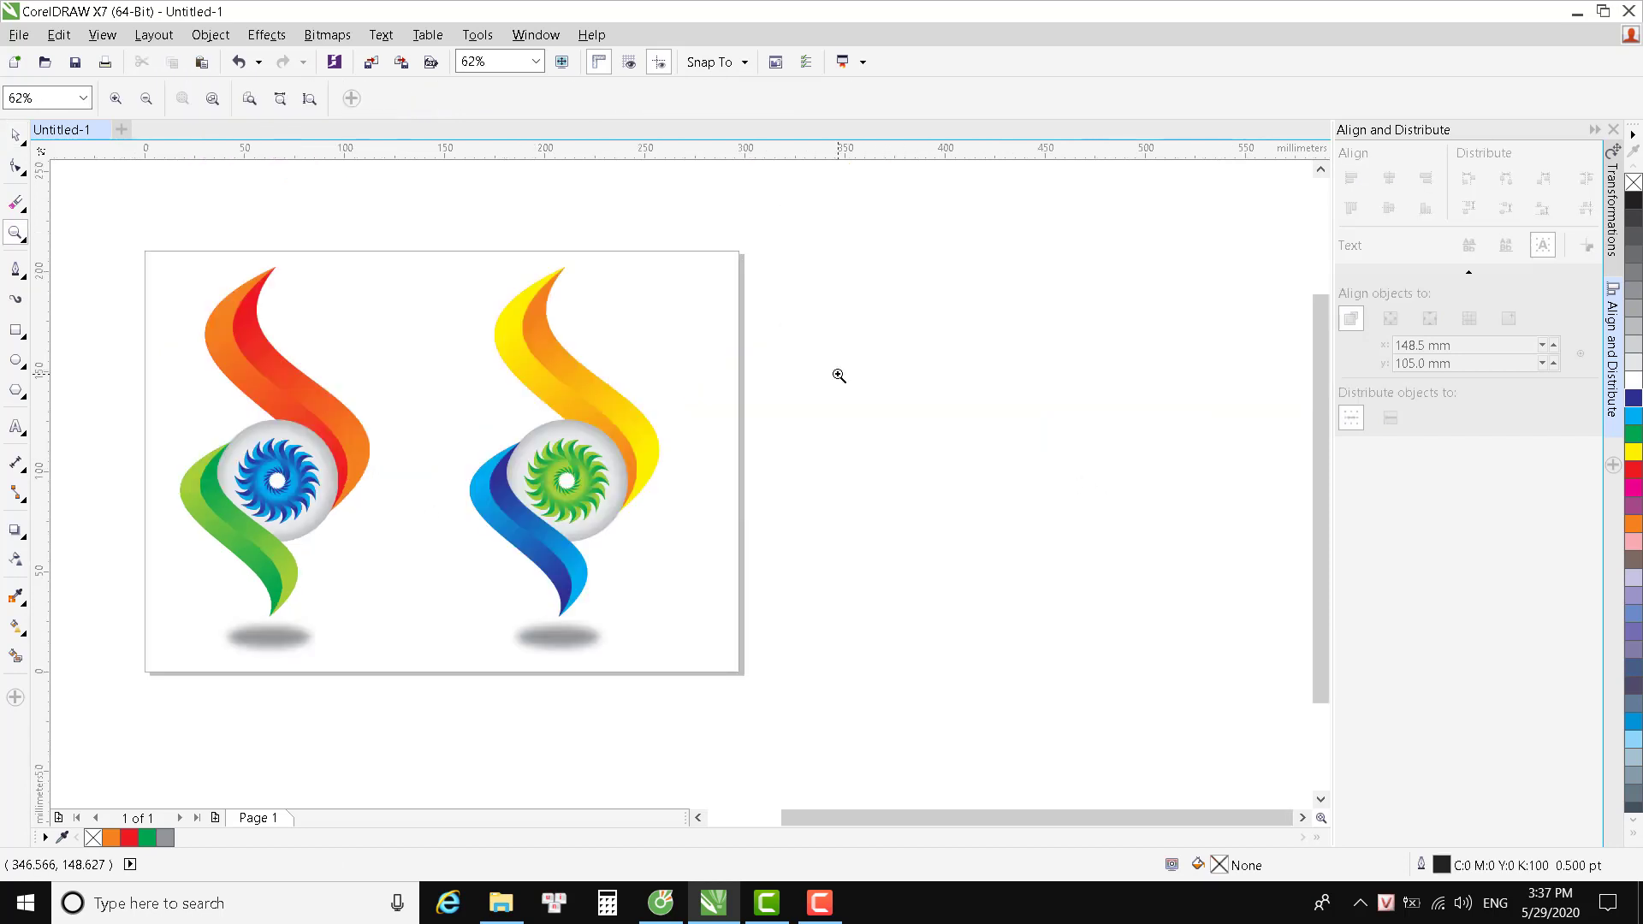
right_click(761, 363)
left_click_drag(430, 297, 924, 664)
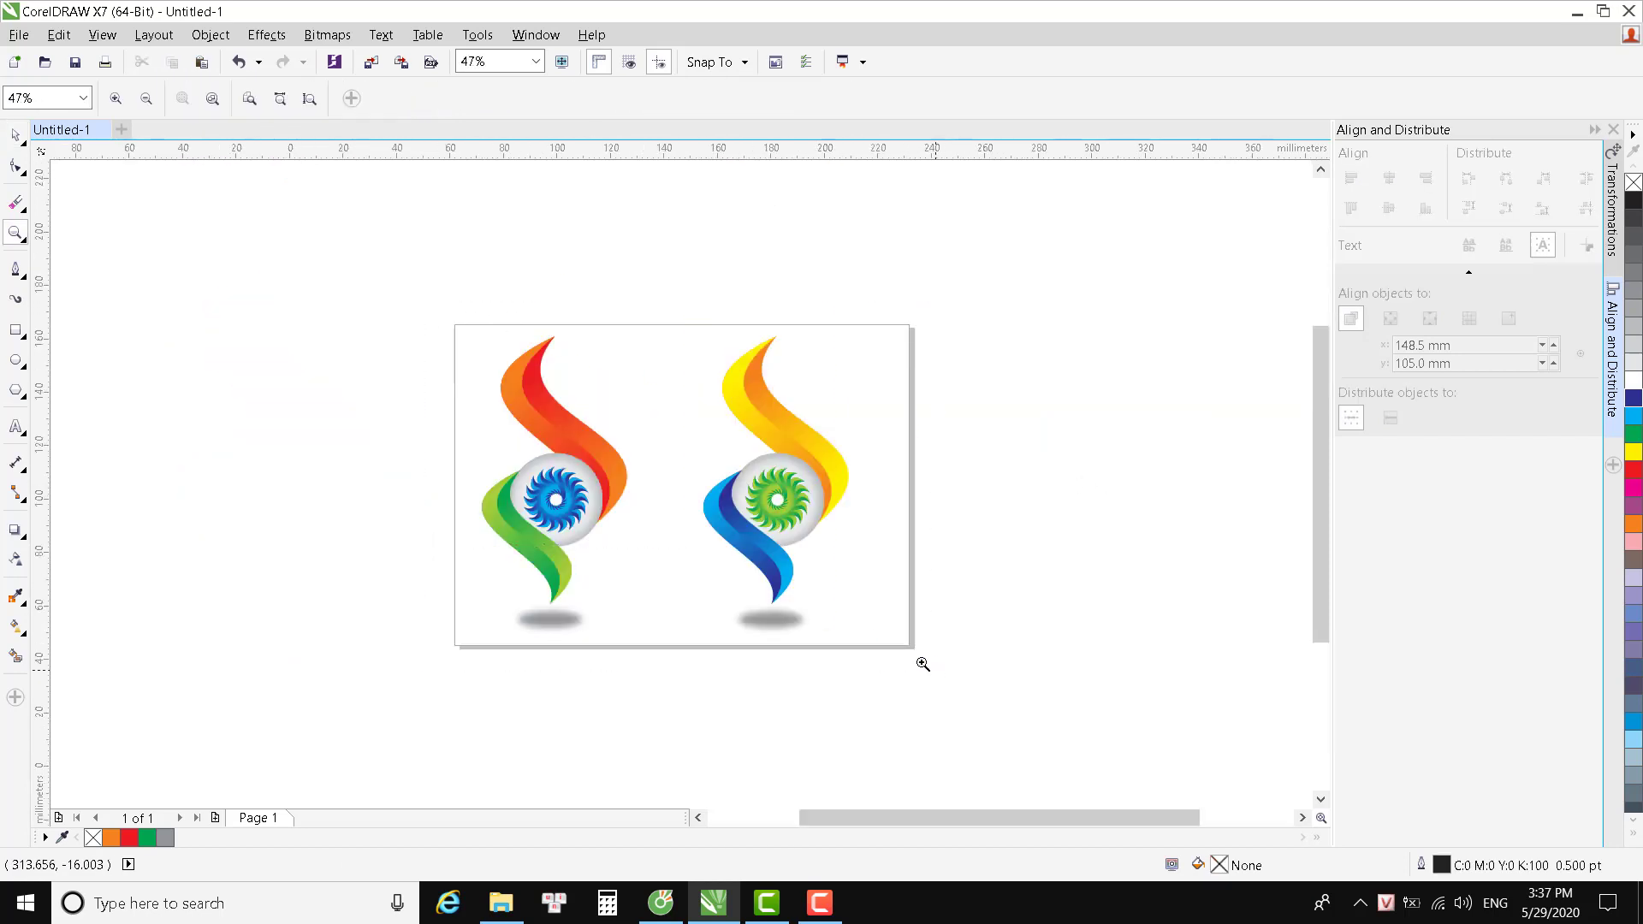
left_click(17, 135)
left_click_drag(257, 187, 1080, 775)
left_click_drag(903, 545, 918, 544)
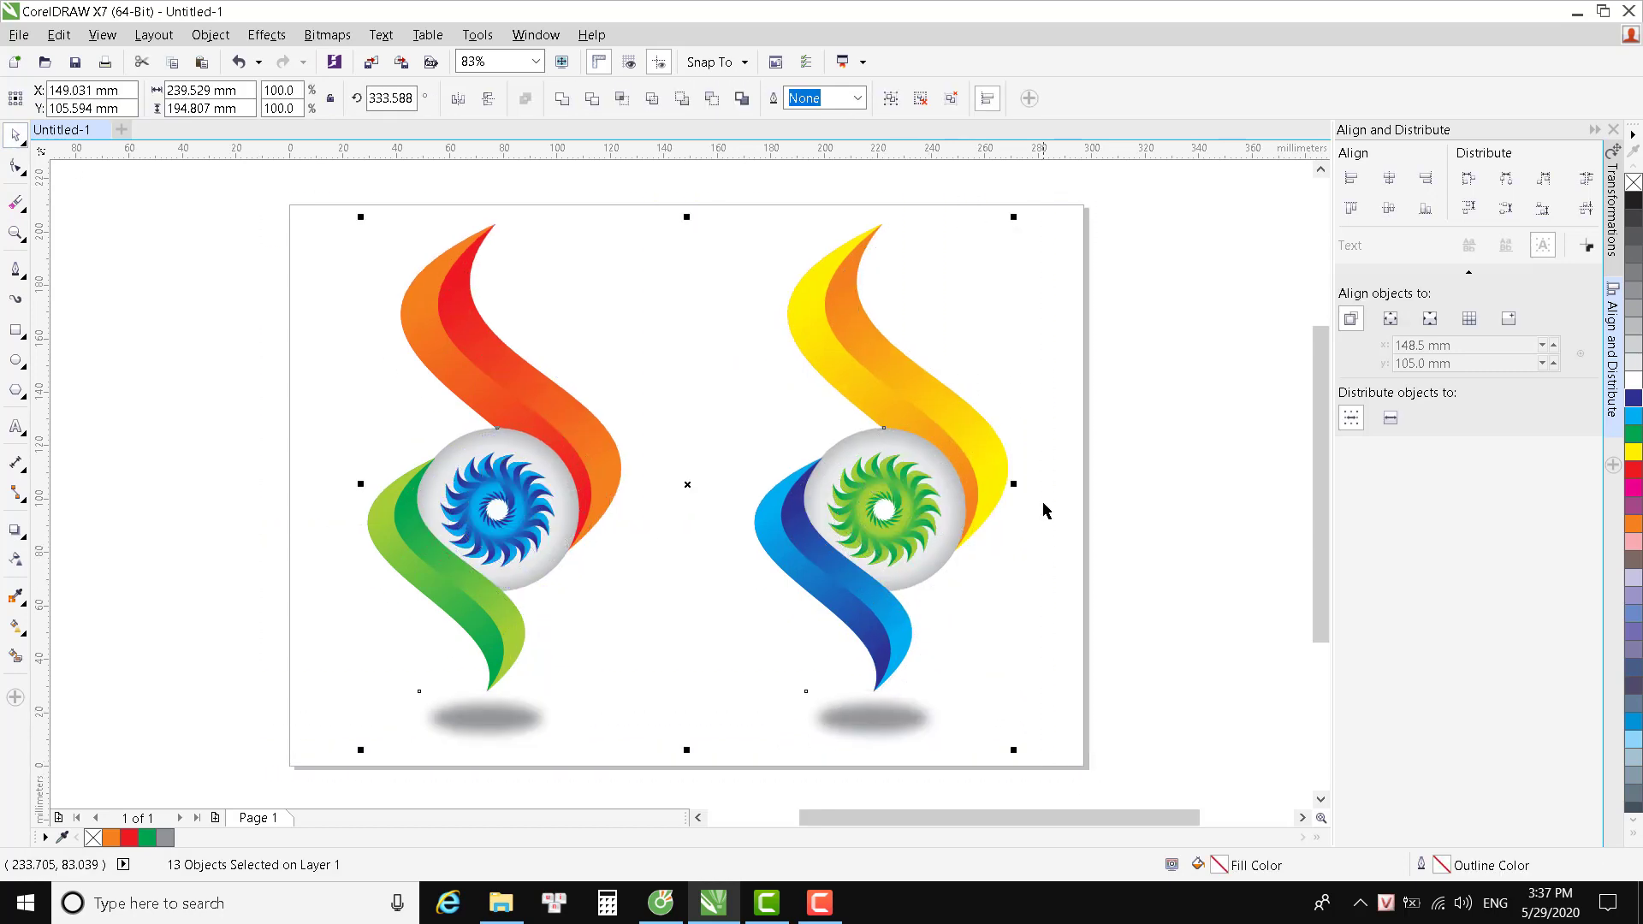
Hide the Align and Distribute docker and examine both finished logos on the whole page.
left_click(1613, 130)
left_click(1369, 319)
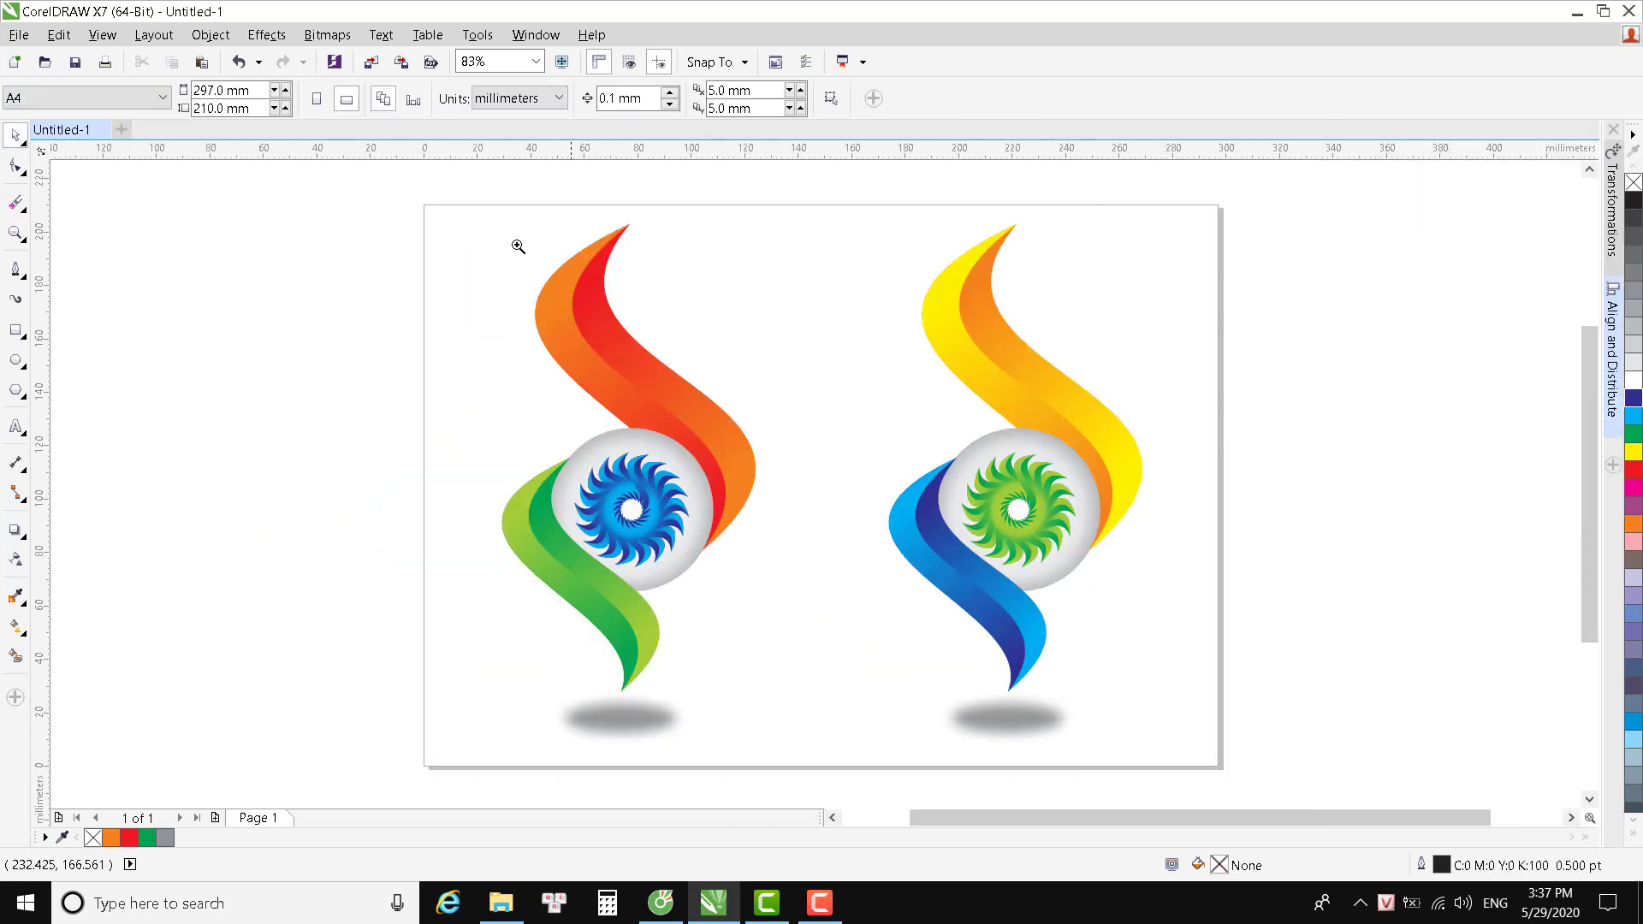
key("z")
left_click_drag(429, 211, 1230, 773)
key("space")
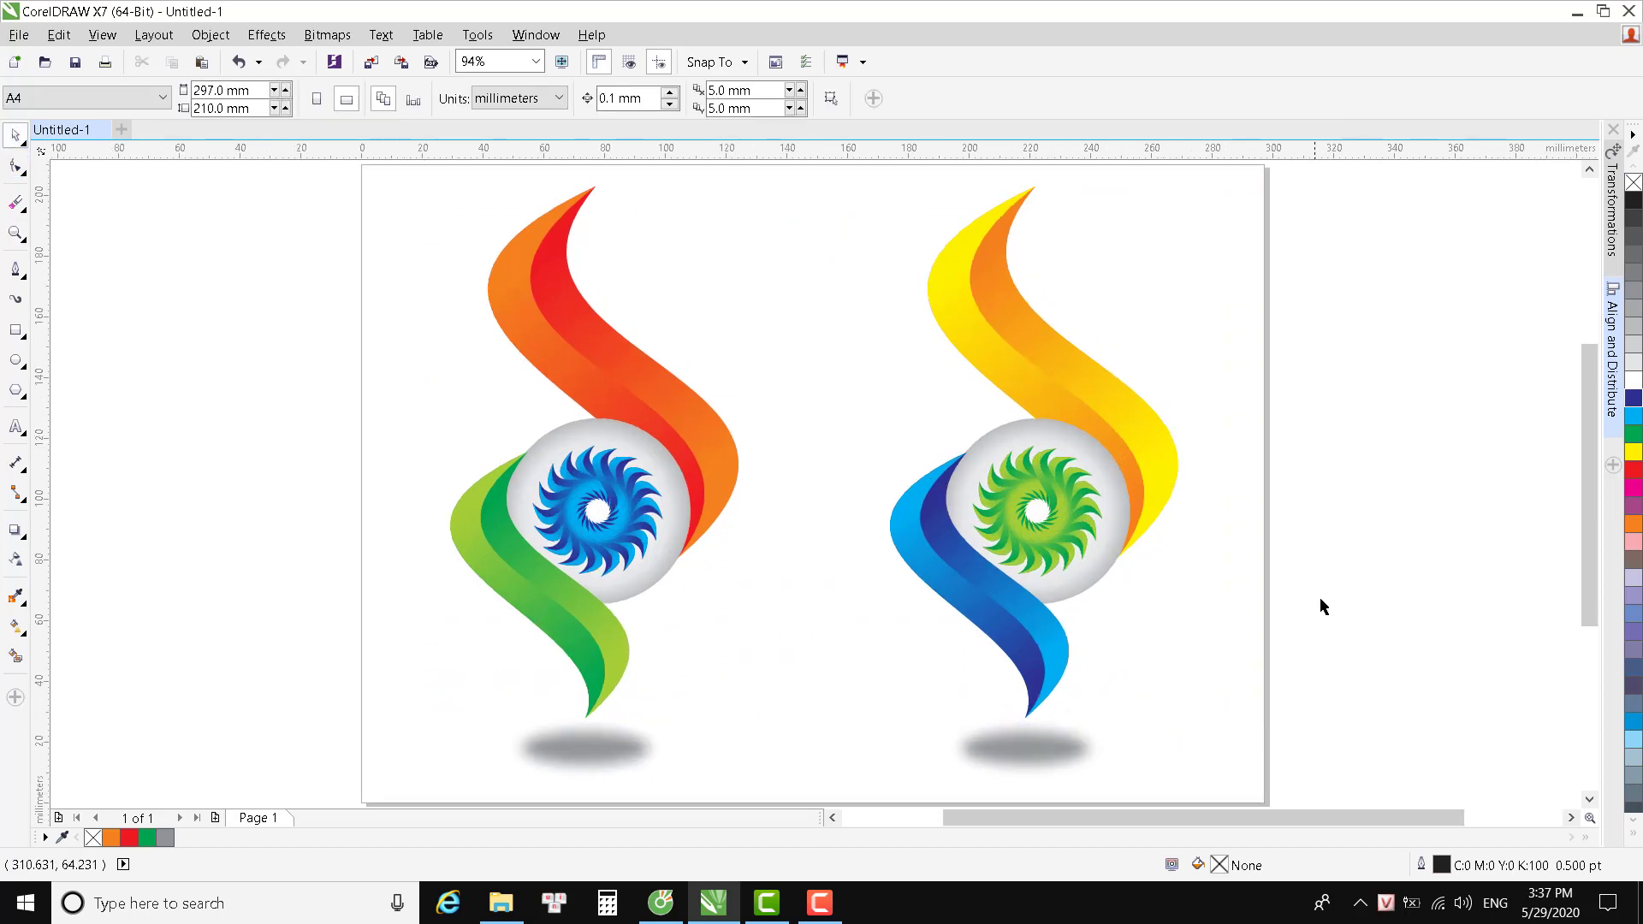